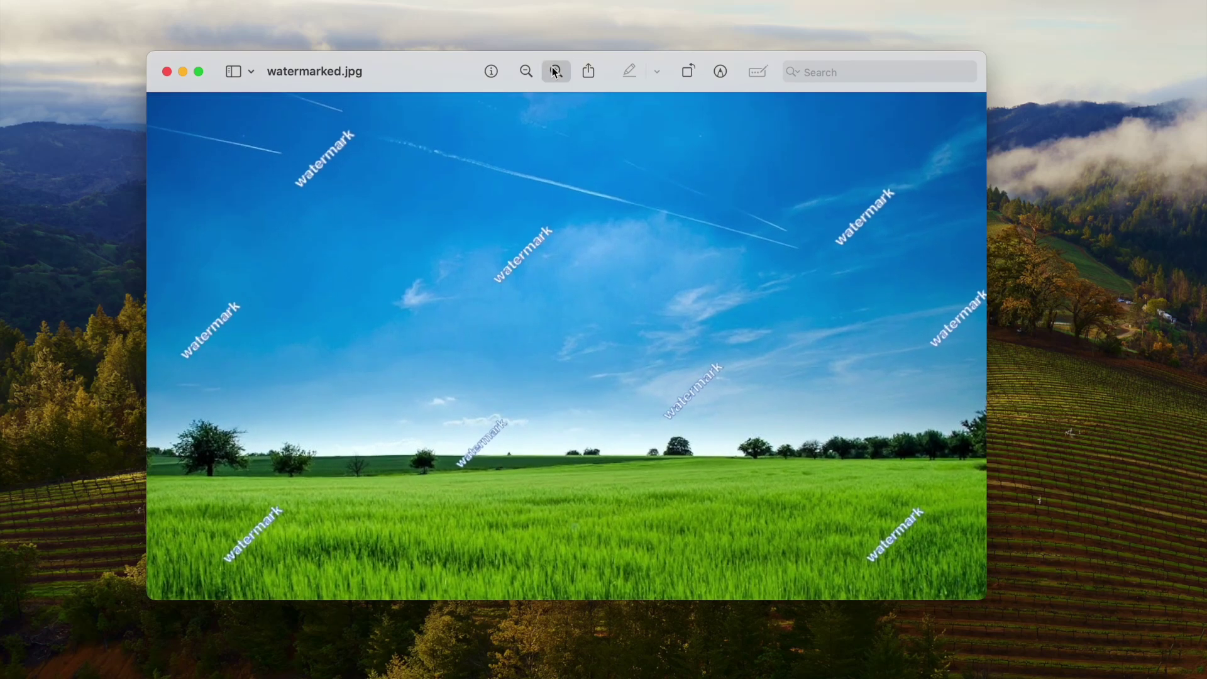
pyautogui.click(556, 71)
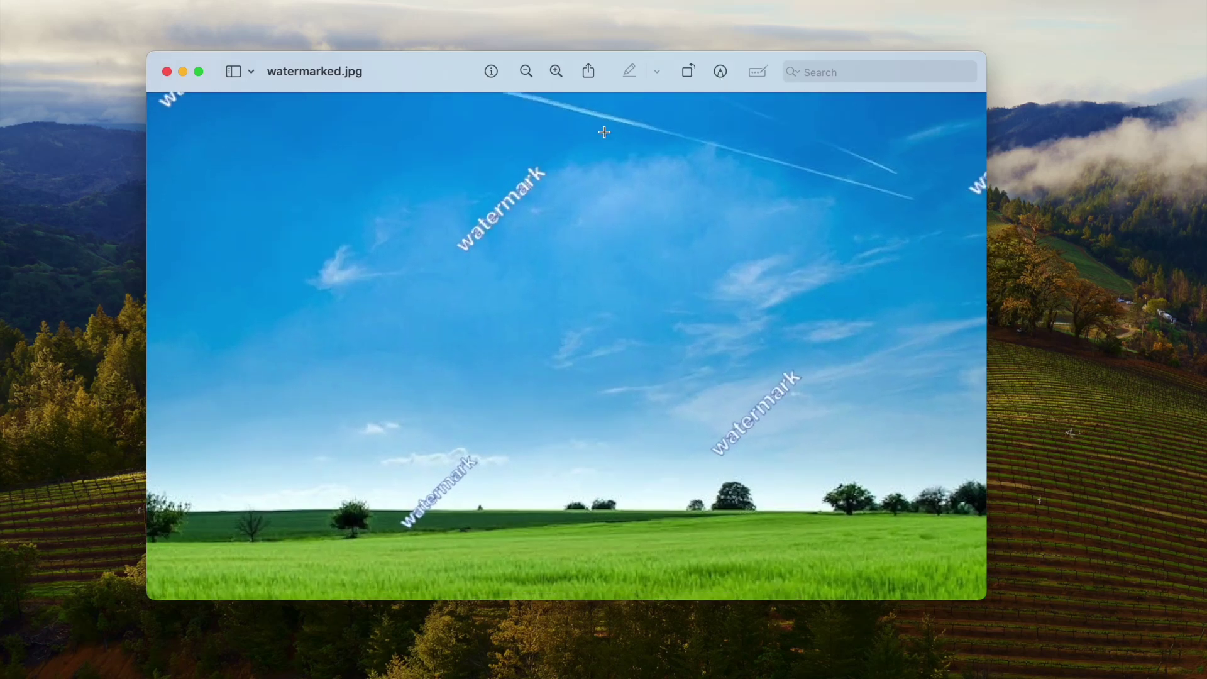
# Step: Zoom in on watermarked.jpg and scroll left and right across its diagonal watermark labels
pyautogui.hscroll(2, 519, 200)
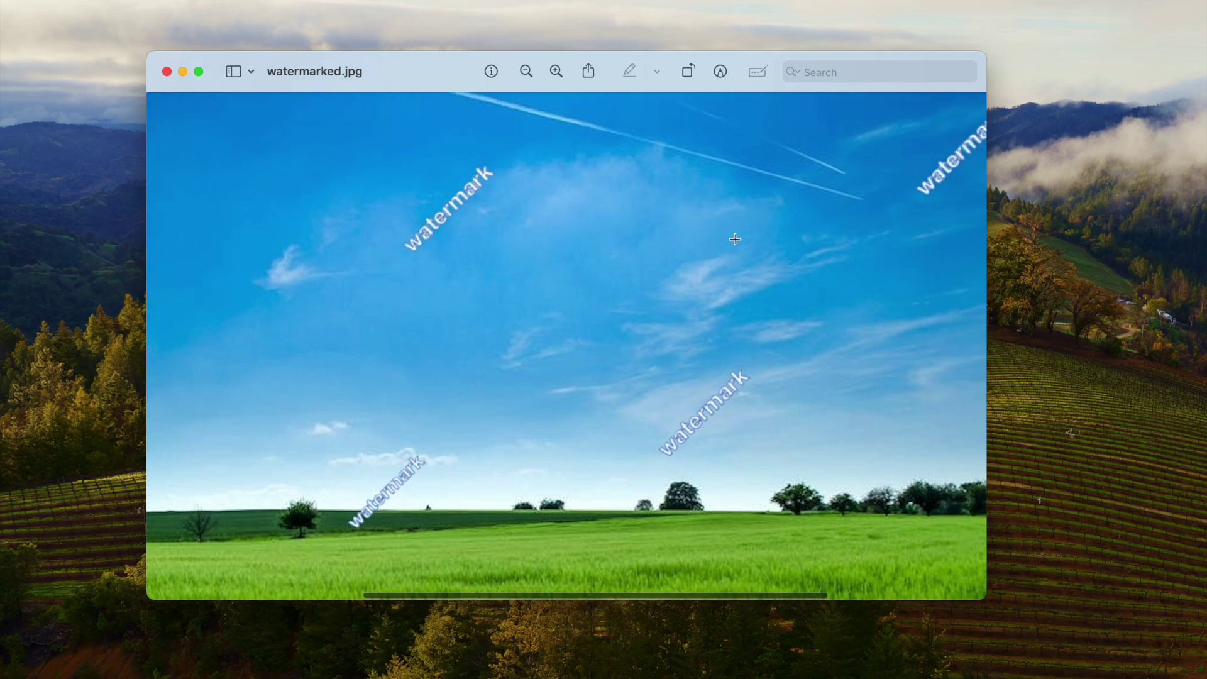
pyautogui.hscroll(5, 735, 239)
pyautogui.hscroll(-10, 735, 239)
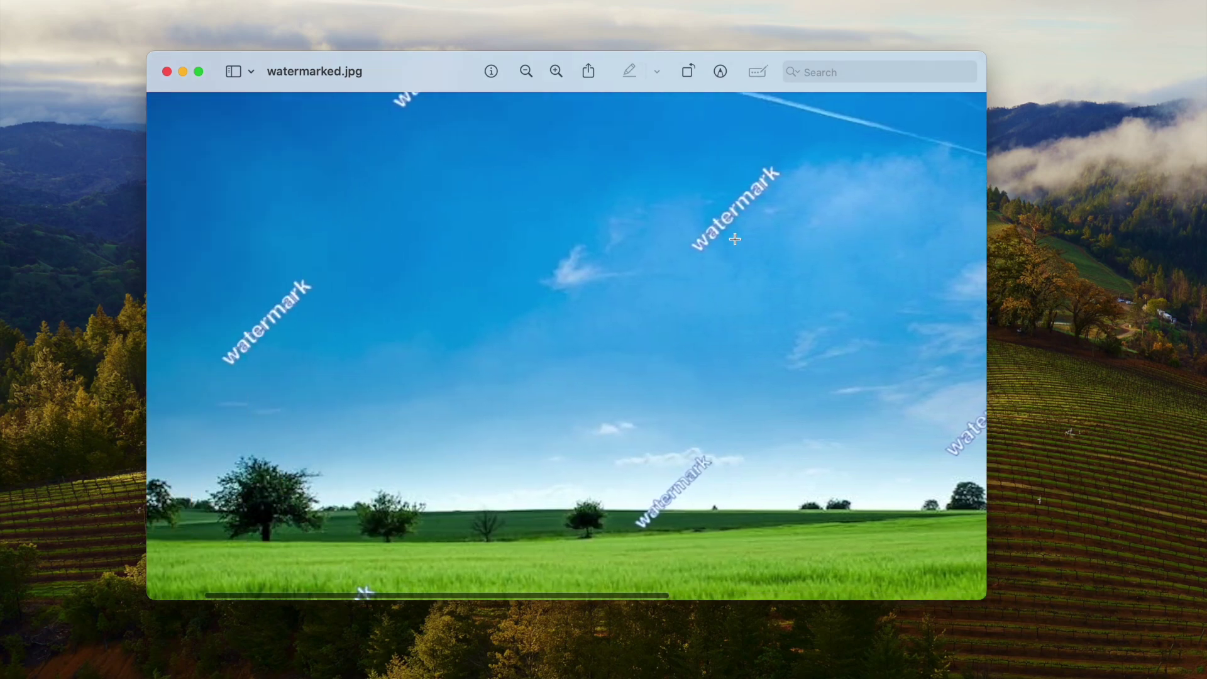
pyautogui.hscroll(-3, 689, 234)
# Step: Close watermarked.jpg and step through previews of the images folder, starting with 222549-2166711.jpg
pyautogui.click(167, 71)
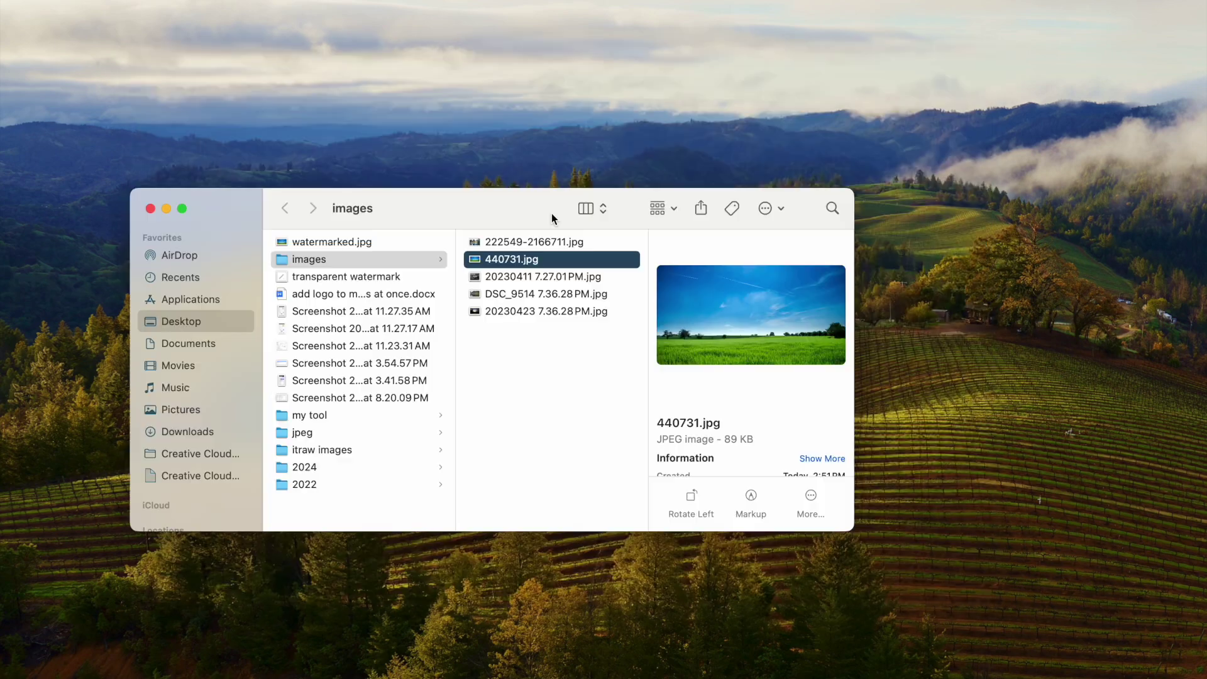
pyautogui.click(506, 241)
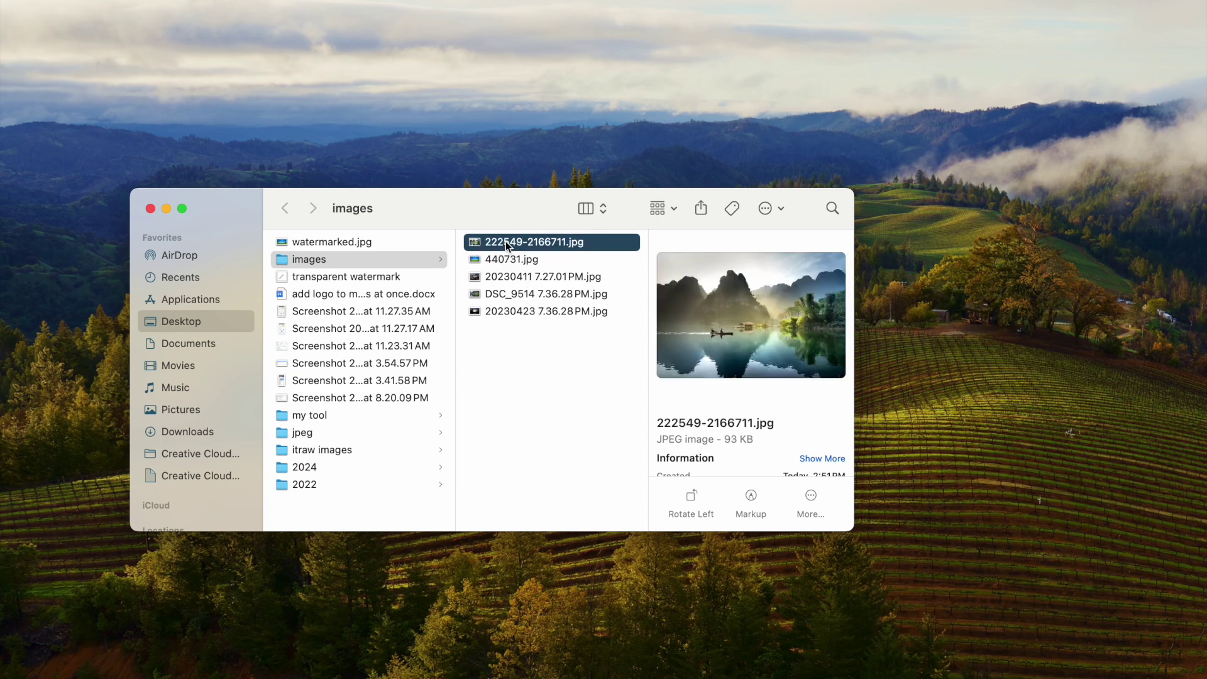
pyautogui.press('Down')
pyautogui.press('Down')
pyautogui.press('Down')
pyautogui.press('Down')
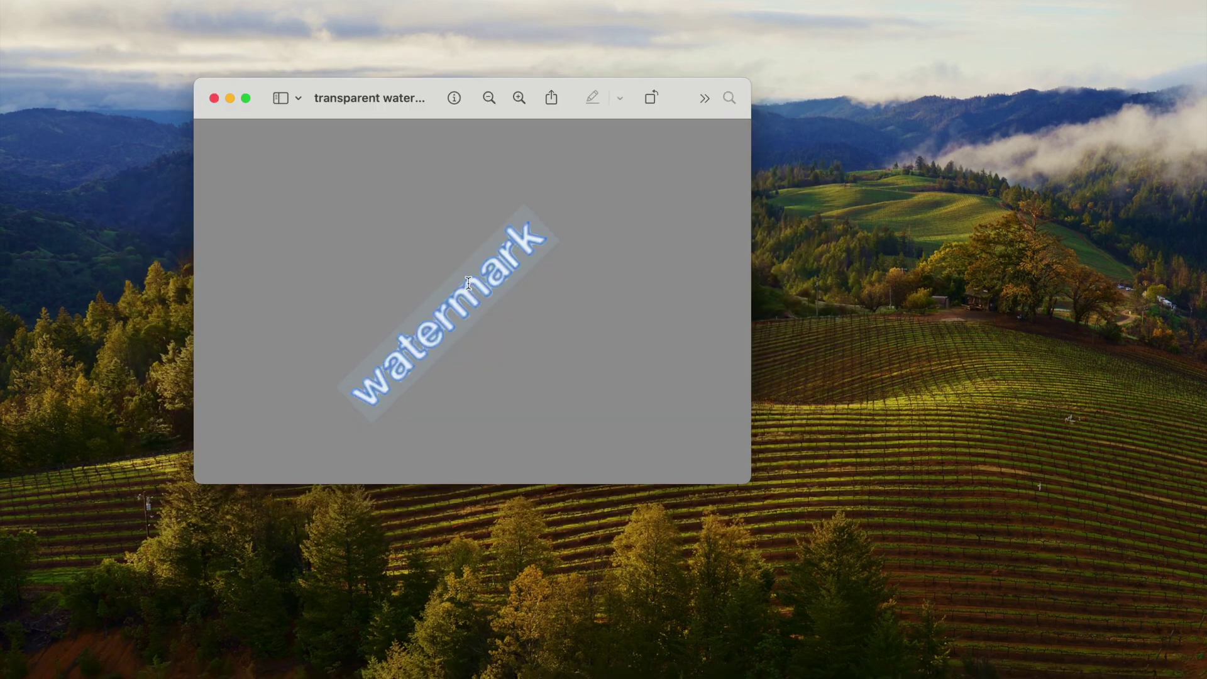
# Step: Move the watermark window aside, open the images folder and select all five photos
pyautogui.rightClick(468, 283)
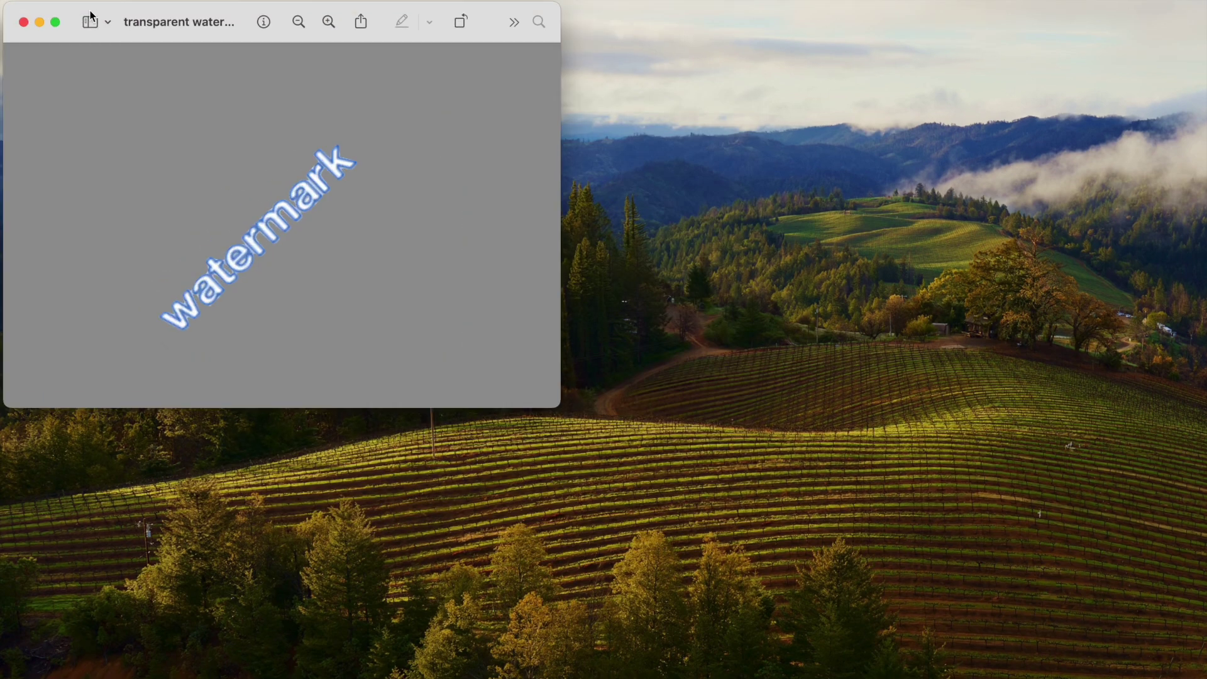
pyautogui.moveTo(91, 15); pyautogui.dragTo(537, 28)
pyautogui.doubleClick(364, 183)
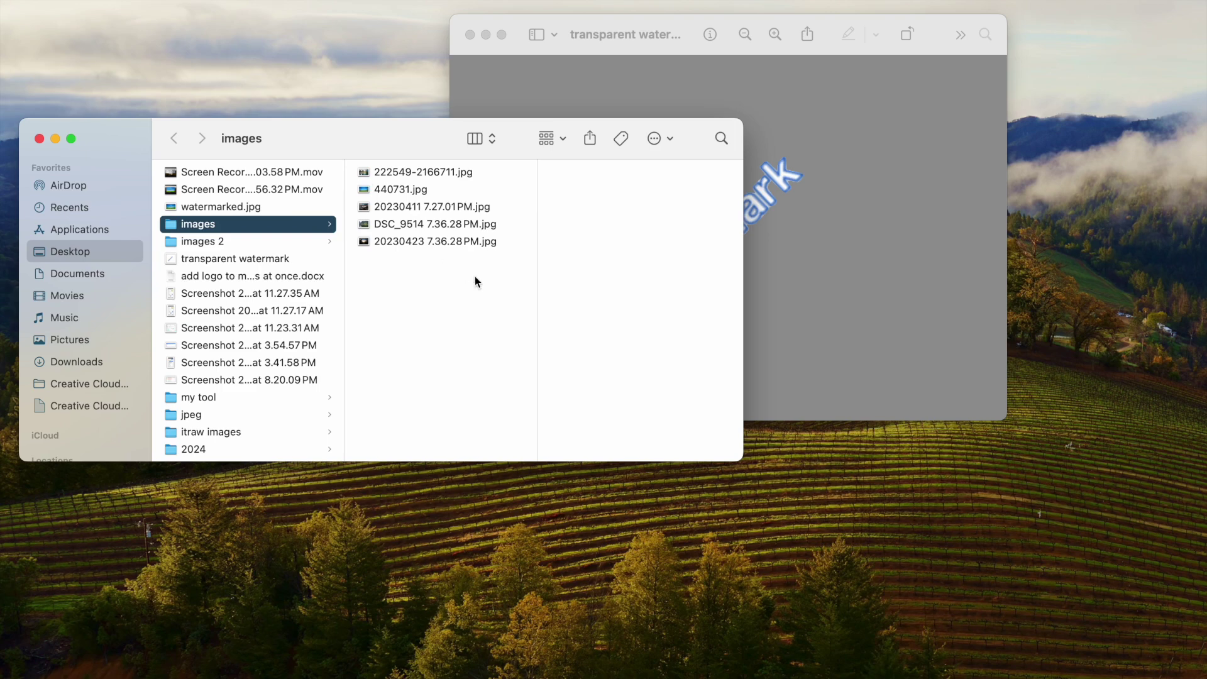
pyautogui.moveTo(475, 281); pyautogui.dragTo(382, 171)
# Step: Open the five selected photos together in Preview and bring the watermark image back to front
pyautogui.rightClick(382, 171)
pyautogui.moveTo(496, 213)
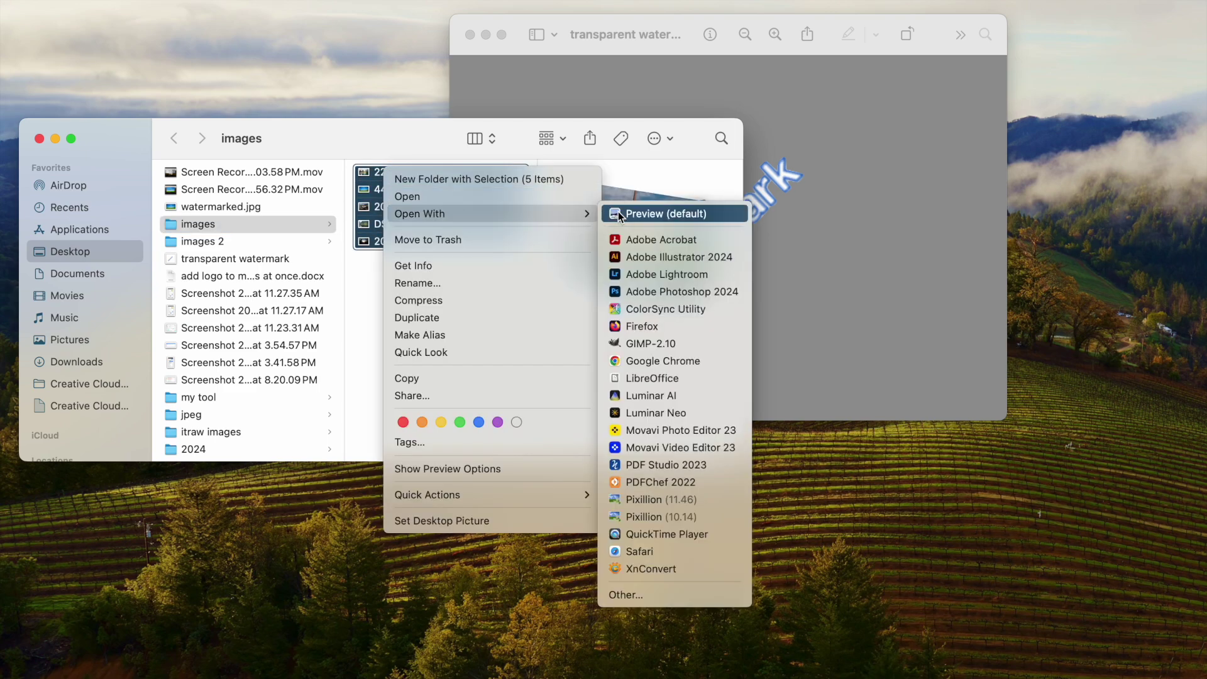
pyautogui.click(660, 213)
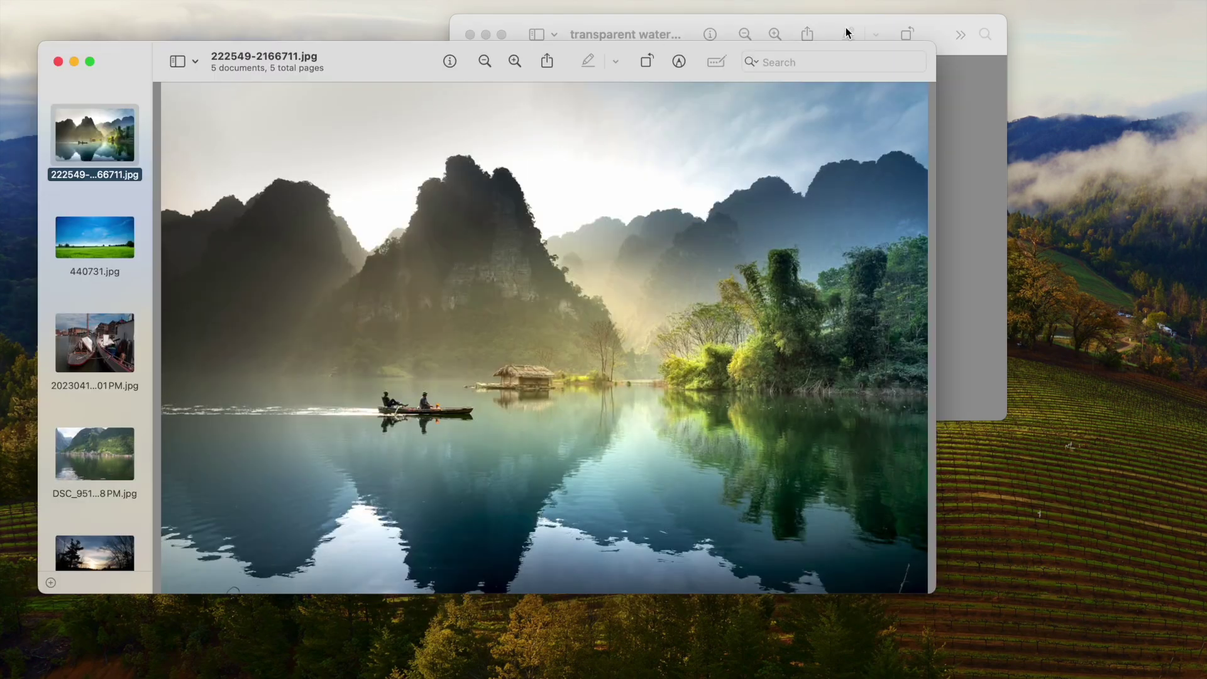
pyautogui.click(840, 22)
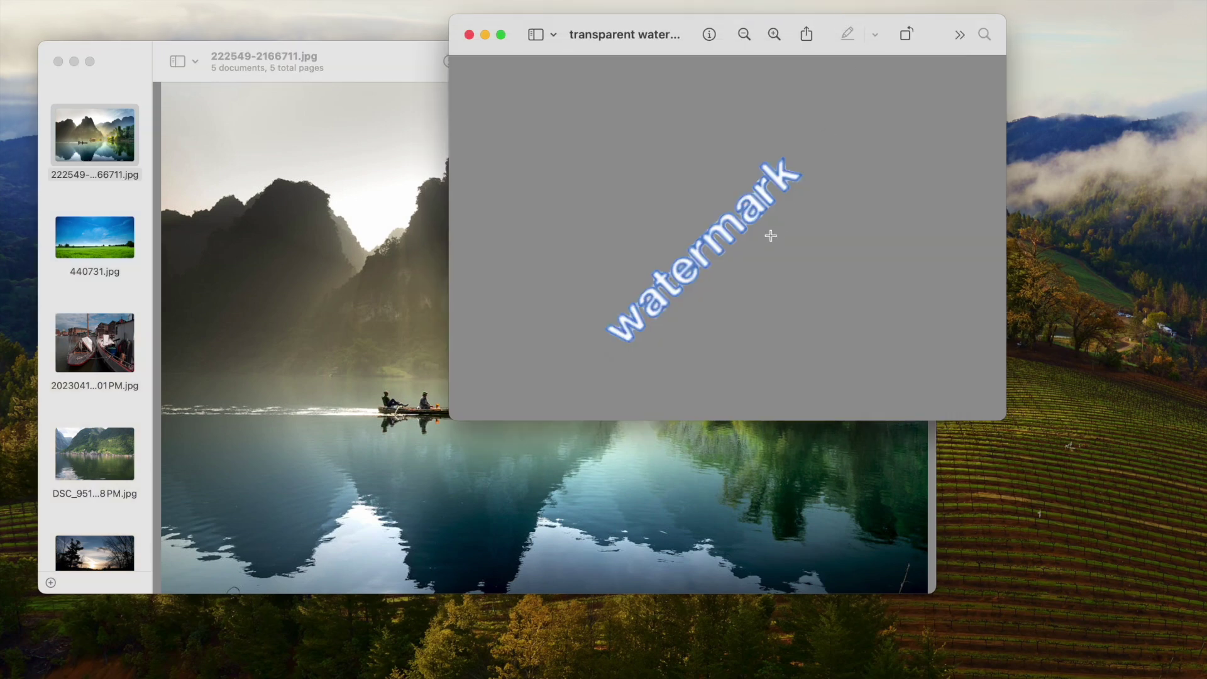
# Step: Copy the watermark subject and paste it, resized, onto the lake photo
pyautogui.rightClick(729, 217)
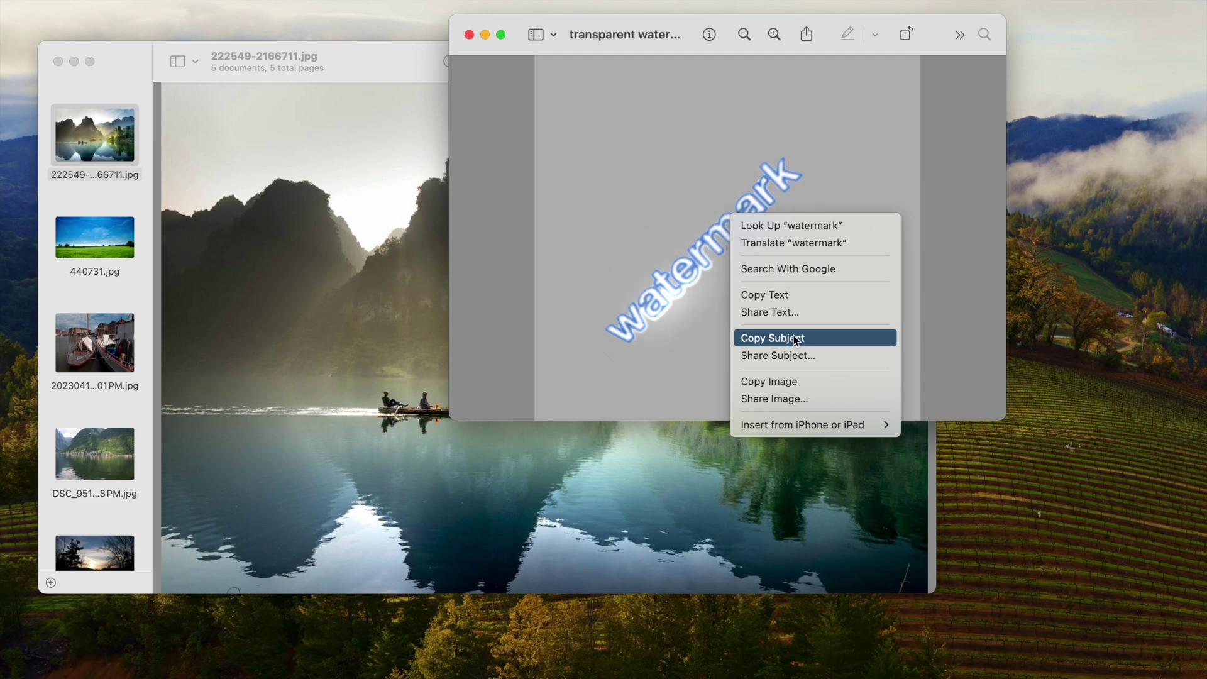
pyautogui.click(796, 340)
pyautogui.click(377, 253)
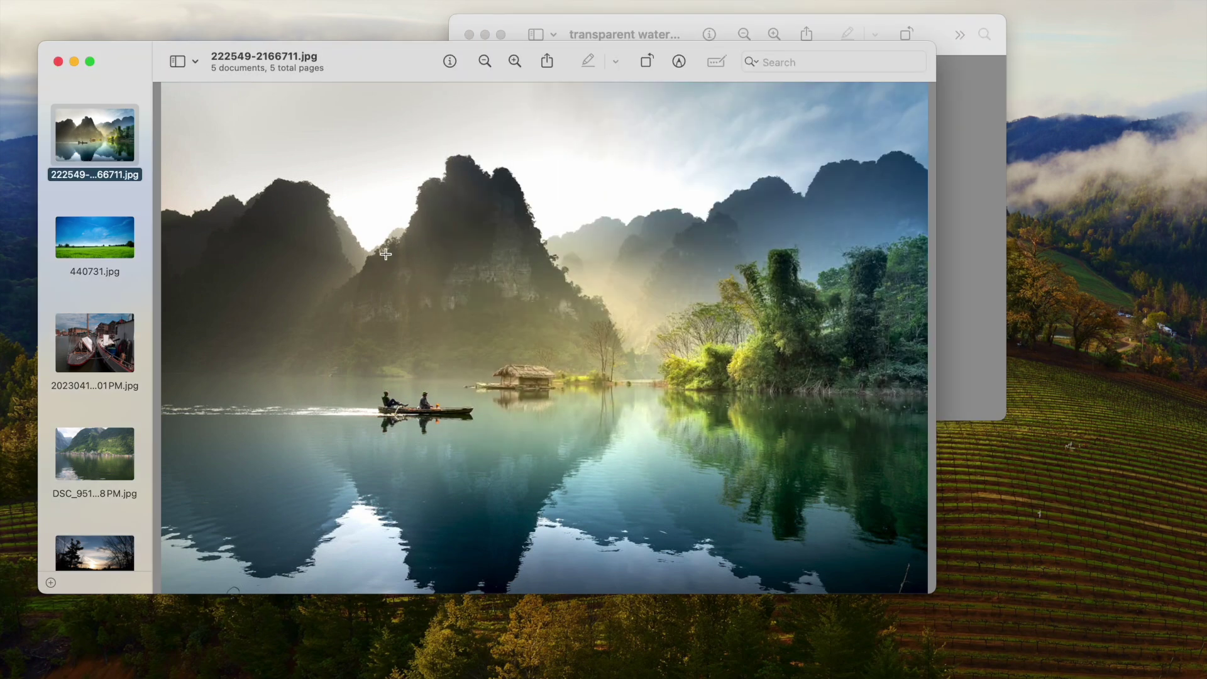
pyautogui.press('super+v')
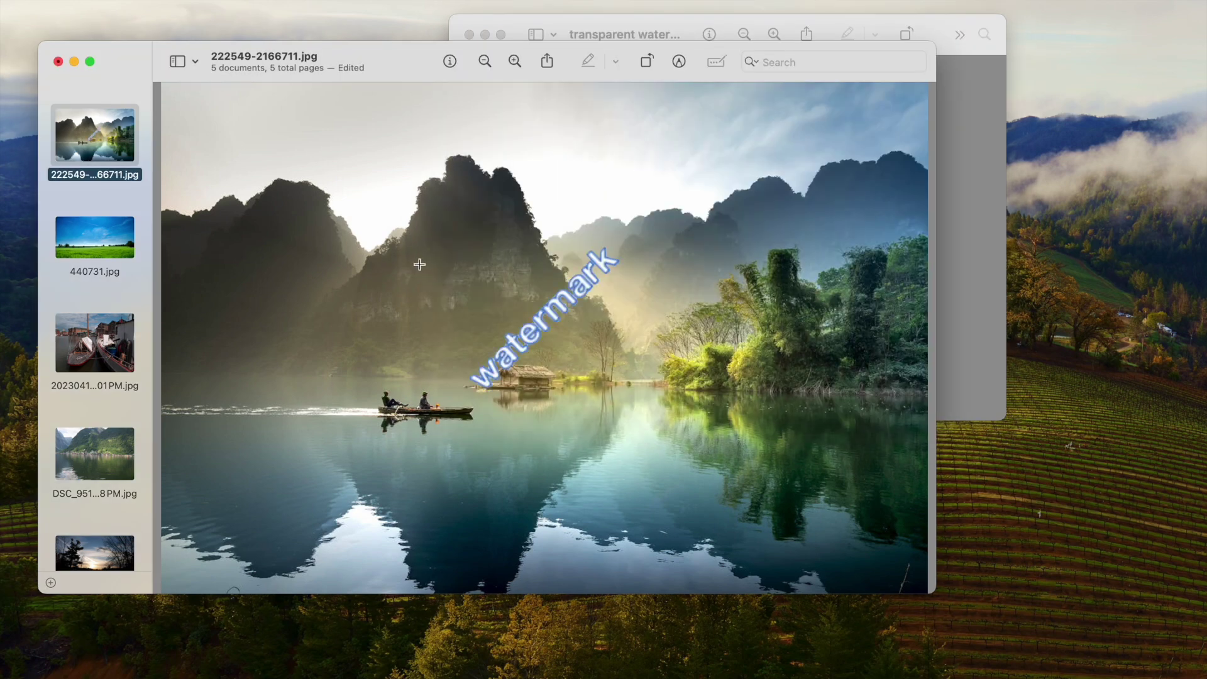
pyautogui.click(559, 311)
pyautogui.moveTo(622, 248); pyautogui.dragTo(608, 315)
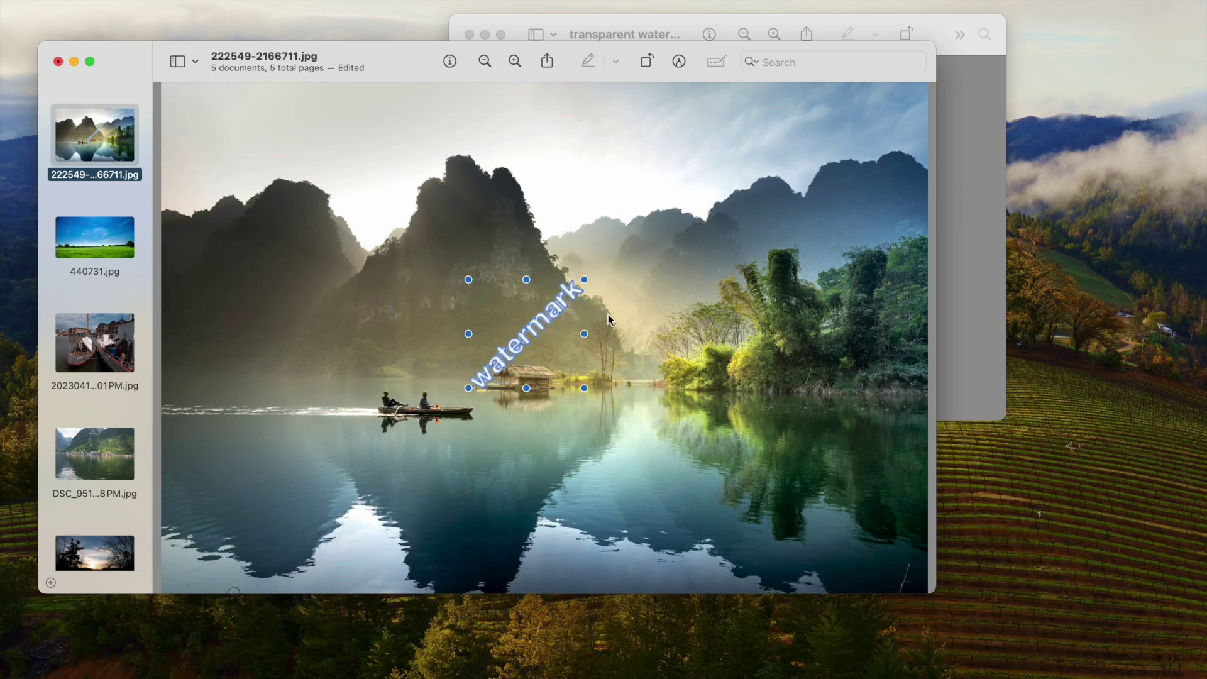
# Step: Paste the watermark onto the field, boat, mountain lake and sunset photos, adjusting position and size
pyautogui.click(94, 237)
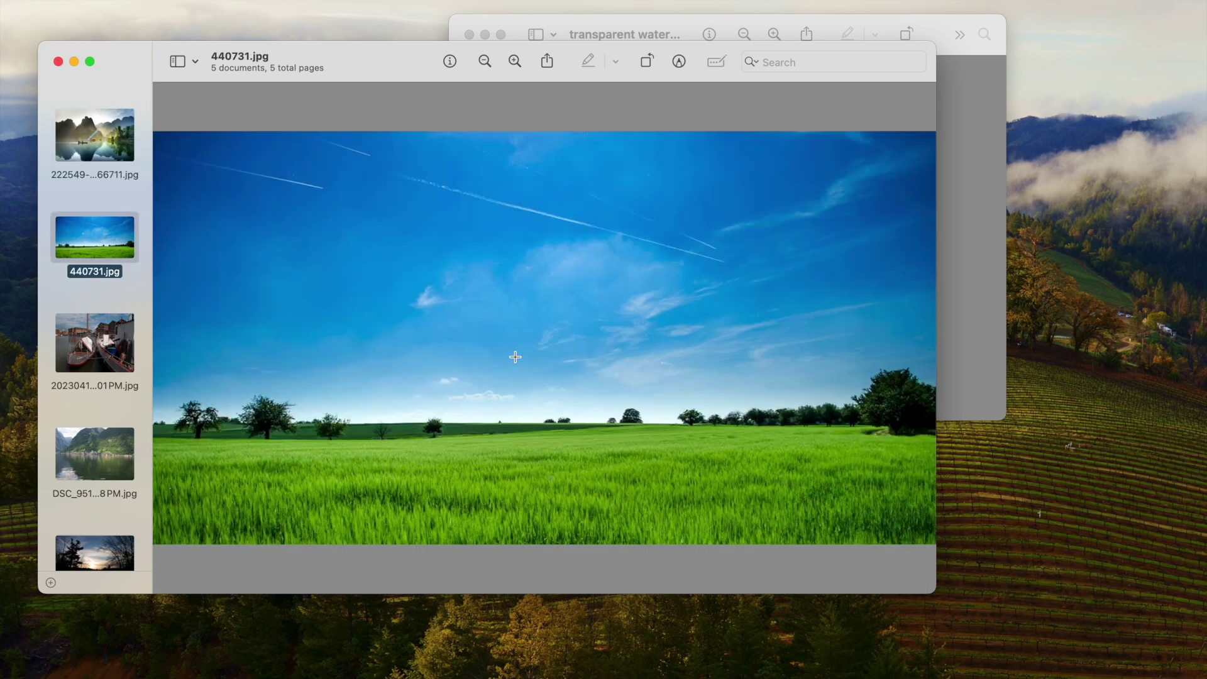
pyautogui.press('super+v')
pyautogui.press('Down')
pyautogui.press('super+v')
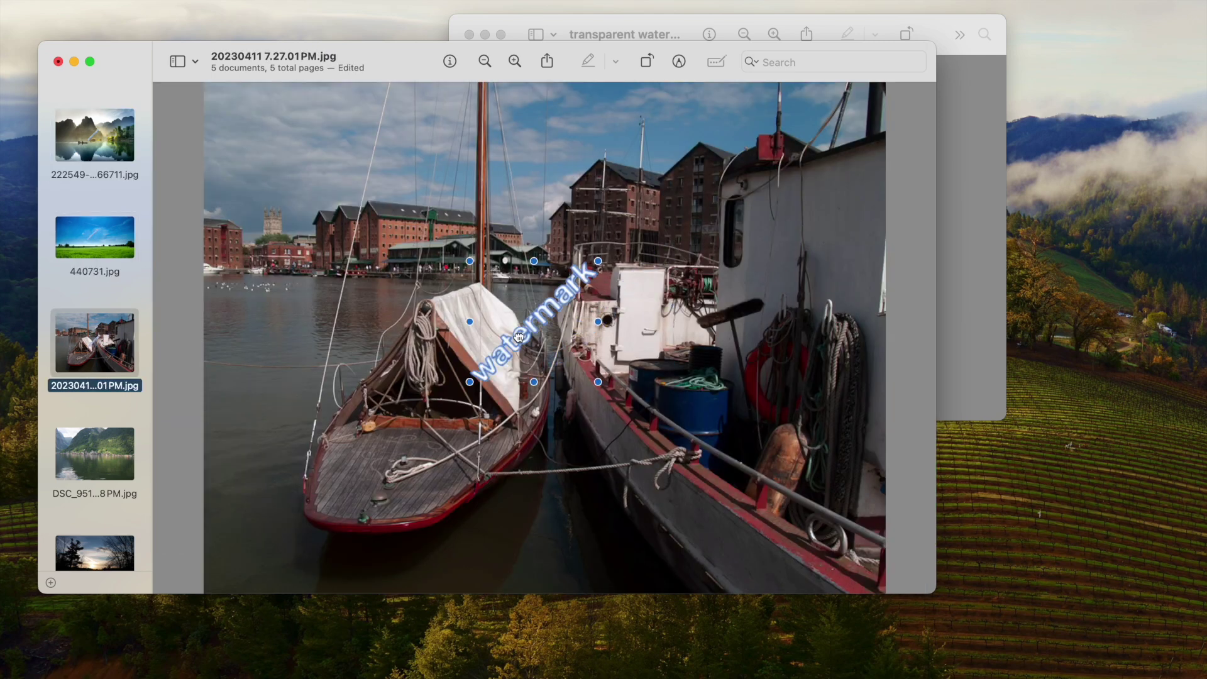
pyautogui.press('Down')
pyautogui.press('super+v')
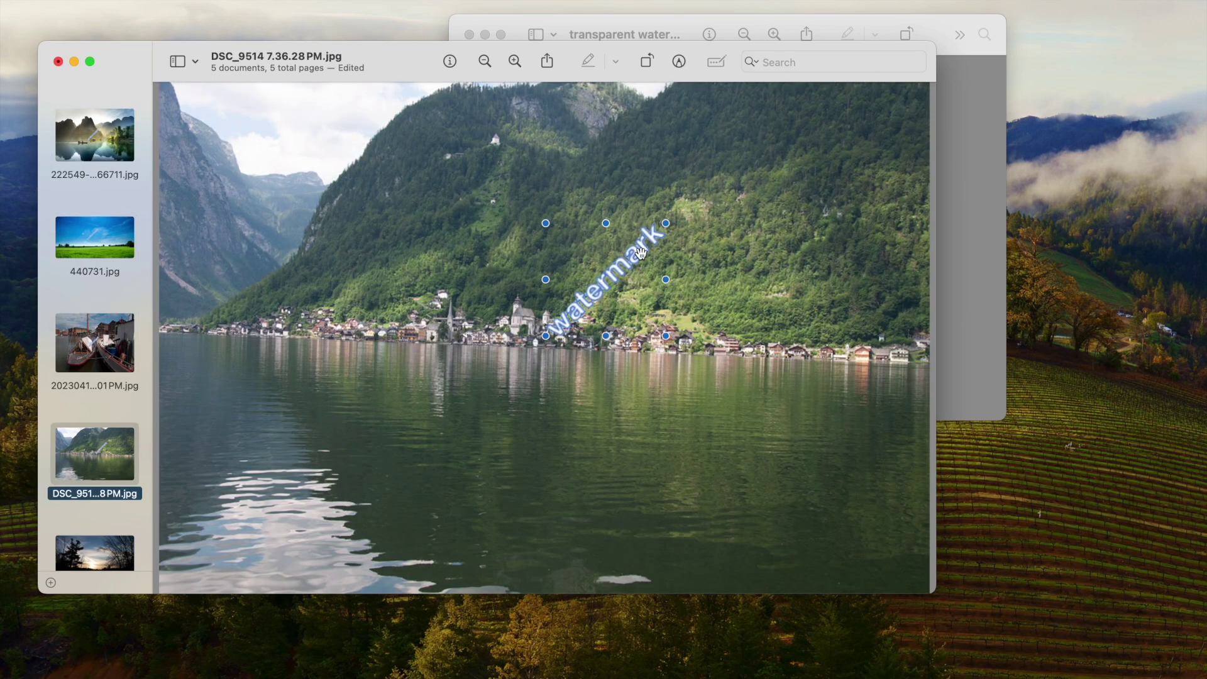
pyautogui.moveTo(663, 226); pyautogui.dragTo(589, 315)
pyautogui.press('Down')
pyautogui.press('super+v')
pyautogui.moveTo(621, 269); pyautogui.dragTo(579, 318)
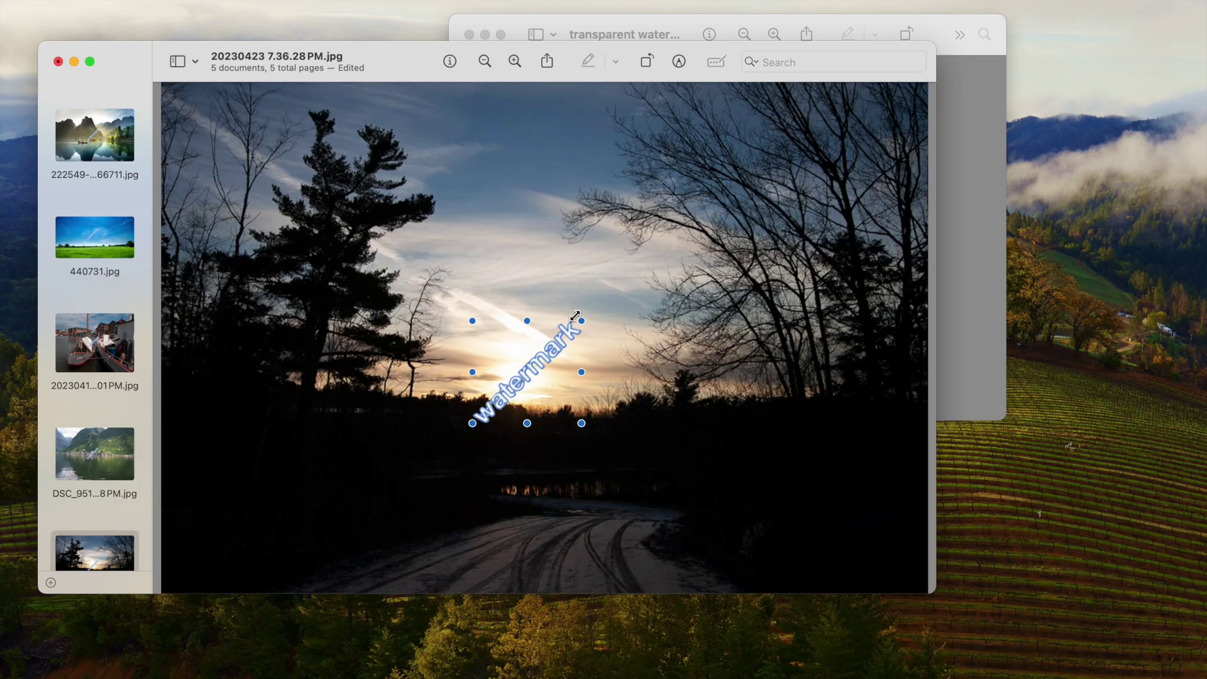
pyautogui.moveTo(535, 371); pyautogui.dragTo(547, 351)
# Step: Close the edited photos, saving changes to each one
pyautogui.click(58, 63)
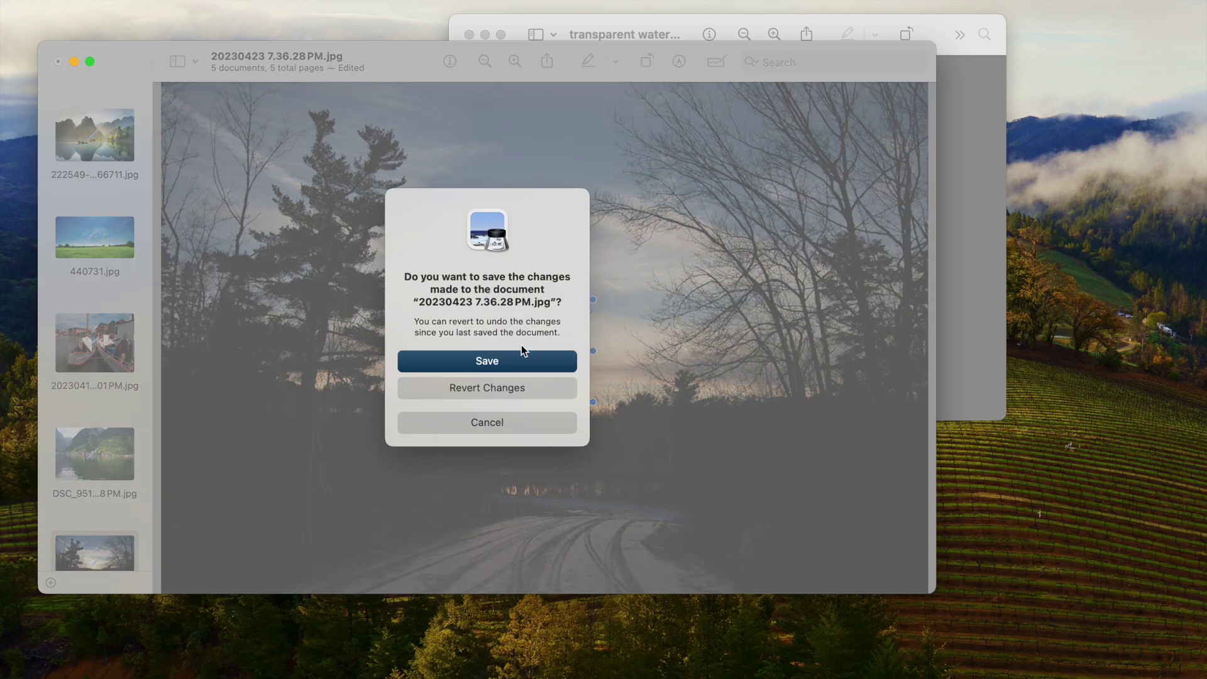
pyautogui.click(522, 355)
pyautogui.click(523, 358)
pyautogui.click(524, 358)
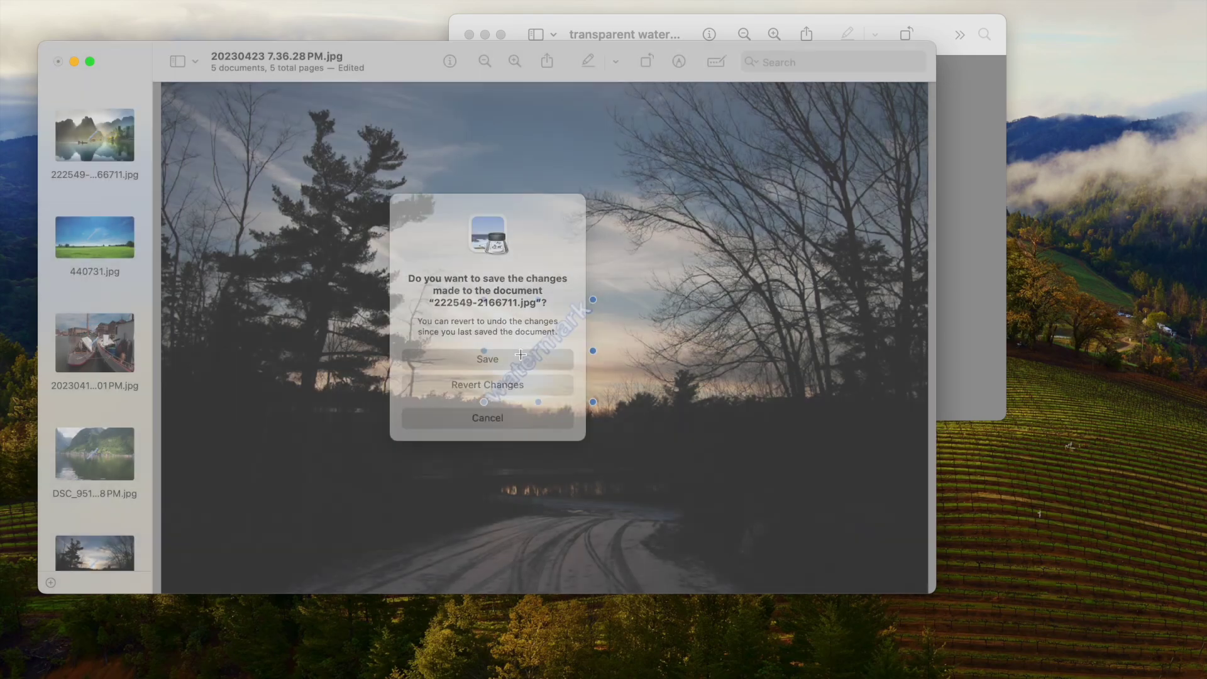
pyautogui.click(521, 356)
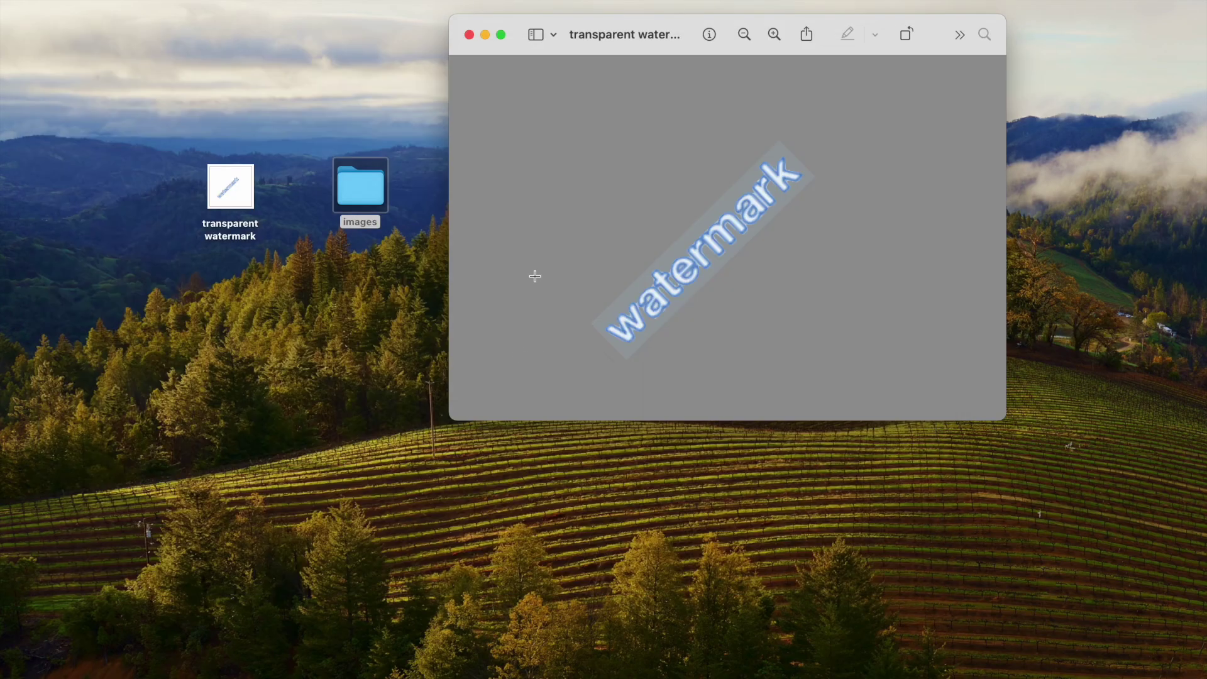
# Step: Preview the saved photos in Finder, starting with 222549-2166711.jpg, to check the watermarks
pyautogui.click(470, 35)
pyautogui.press('Right')
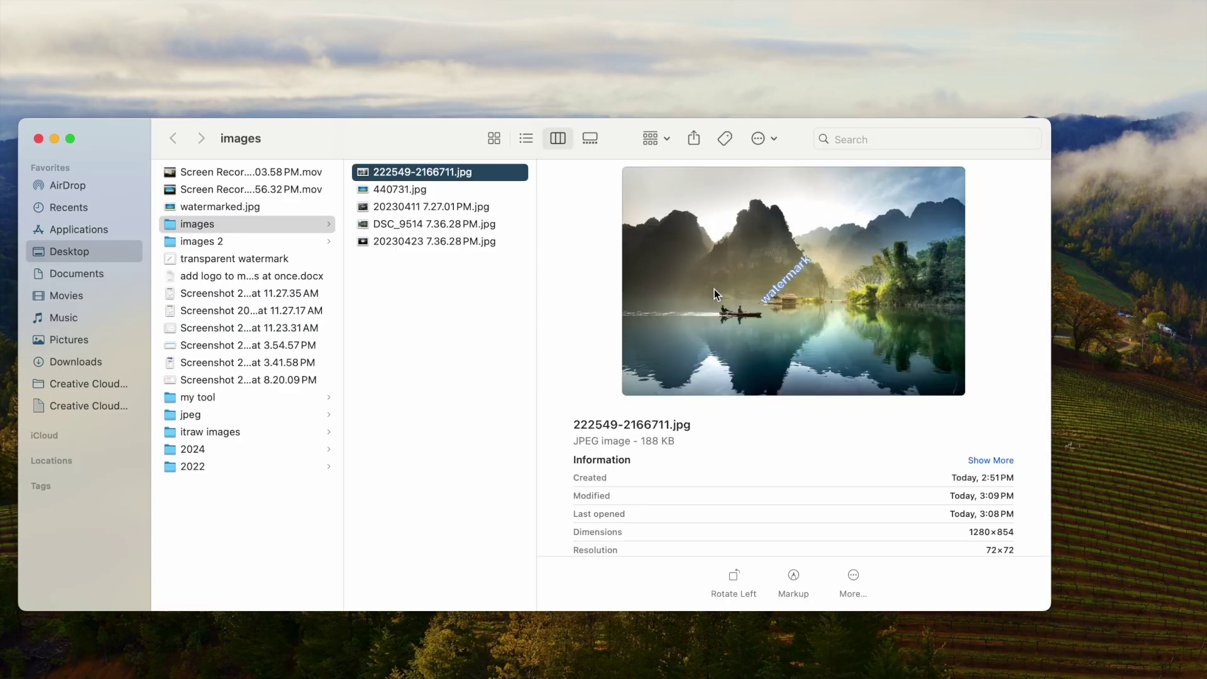
pyautogui.press('Down')
pyautogui.press('Down')
pyautogui.press('Down')
pyautogui.press('Down')
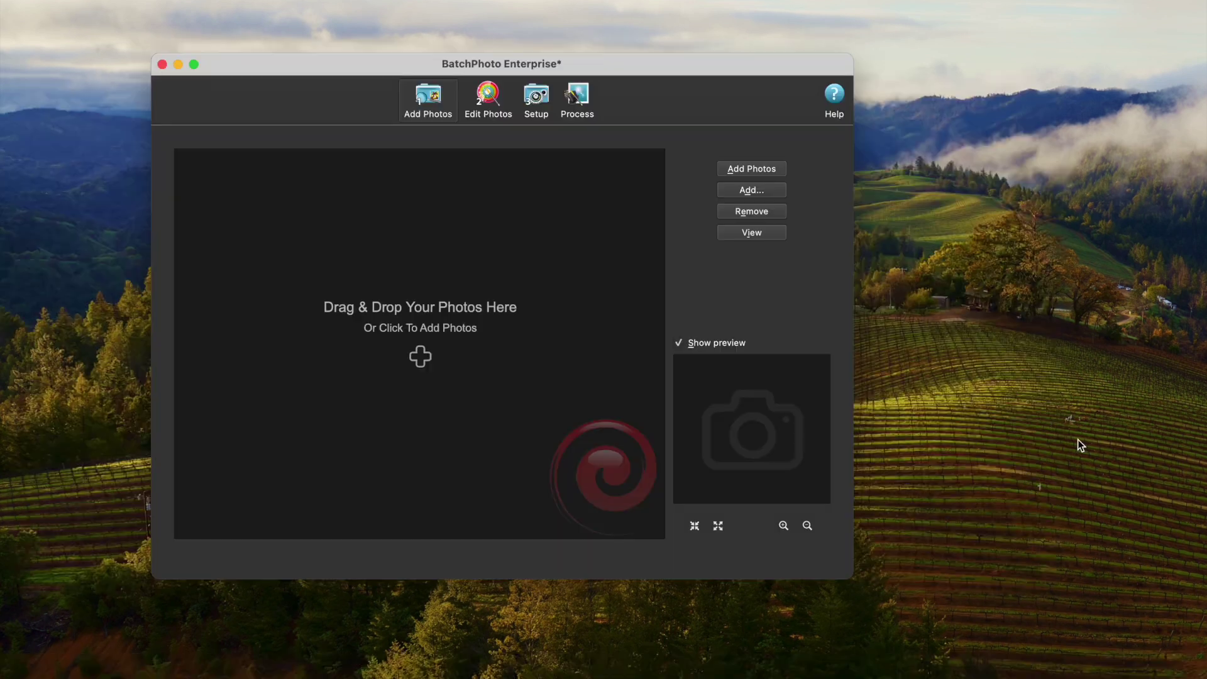
# Step: Browse the Edit Photos filter list, trying Watermark-Text and Watermark-Logo
pyautogui.click(485, 105)
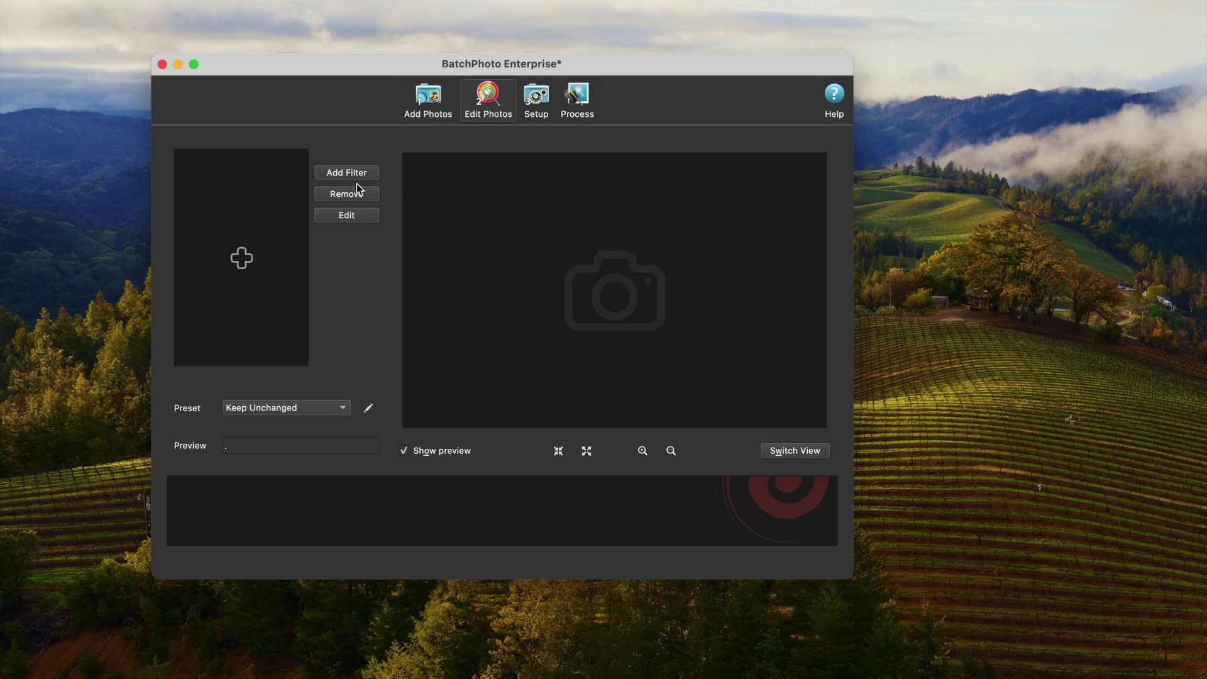
pyautogui.click(345, 175)
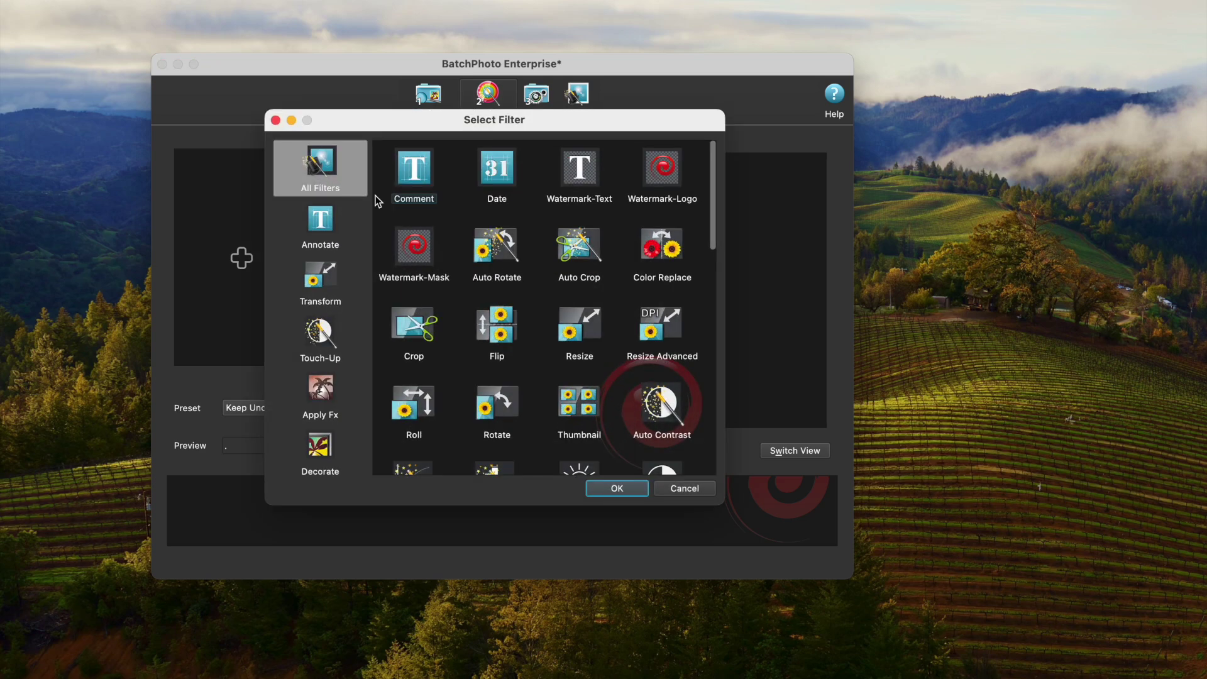
pyautogui.click(565, 171)
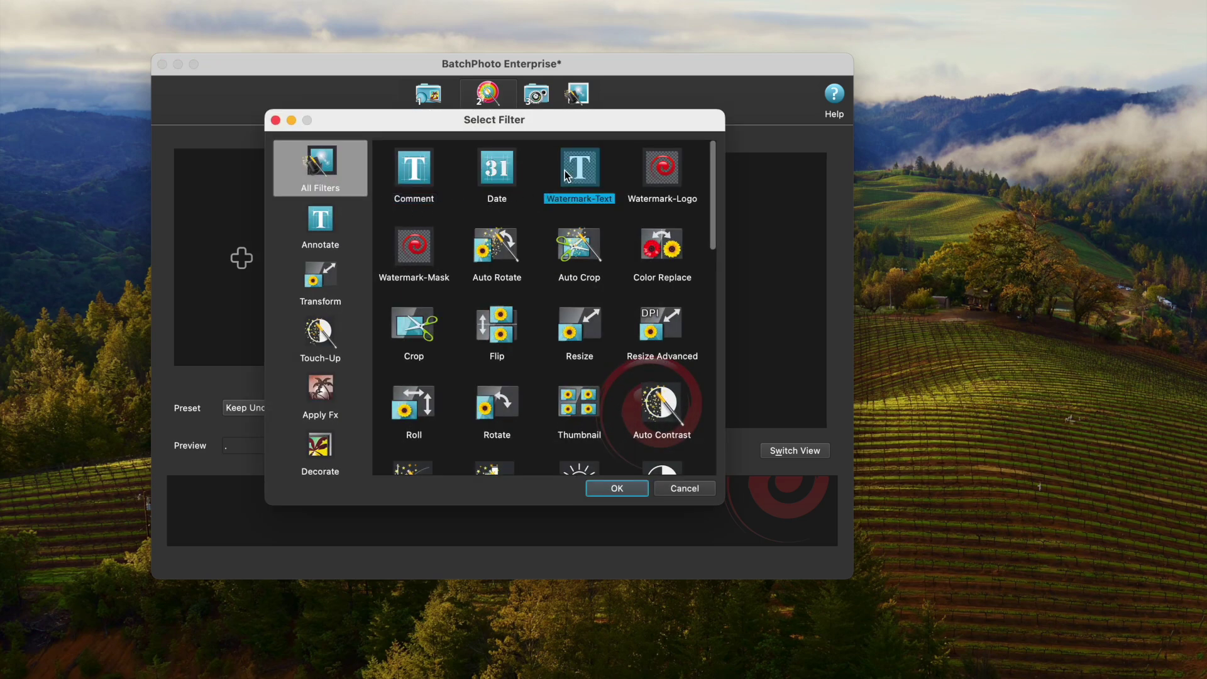
pyautogui.click(658, 172)
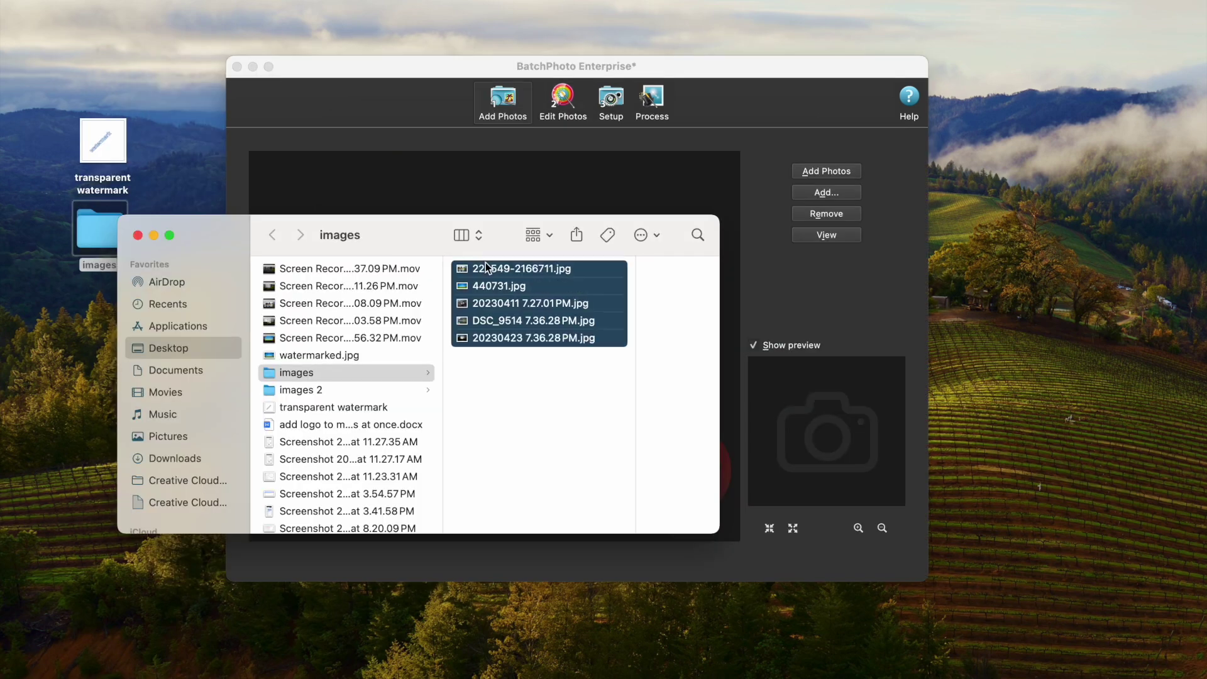
# Step: Add the five images to the photo list and choose the Watermark-Text filter
pyautogui.moveTo(539, 285); pyautogui.dragTo(428, 189)
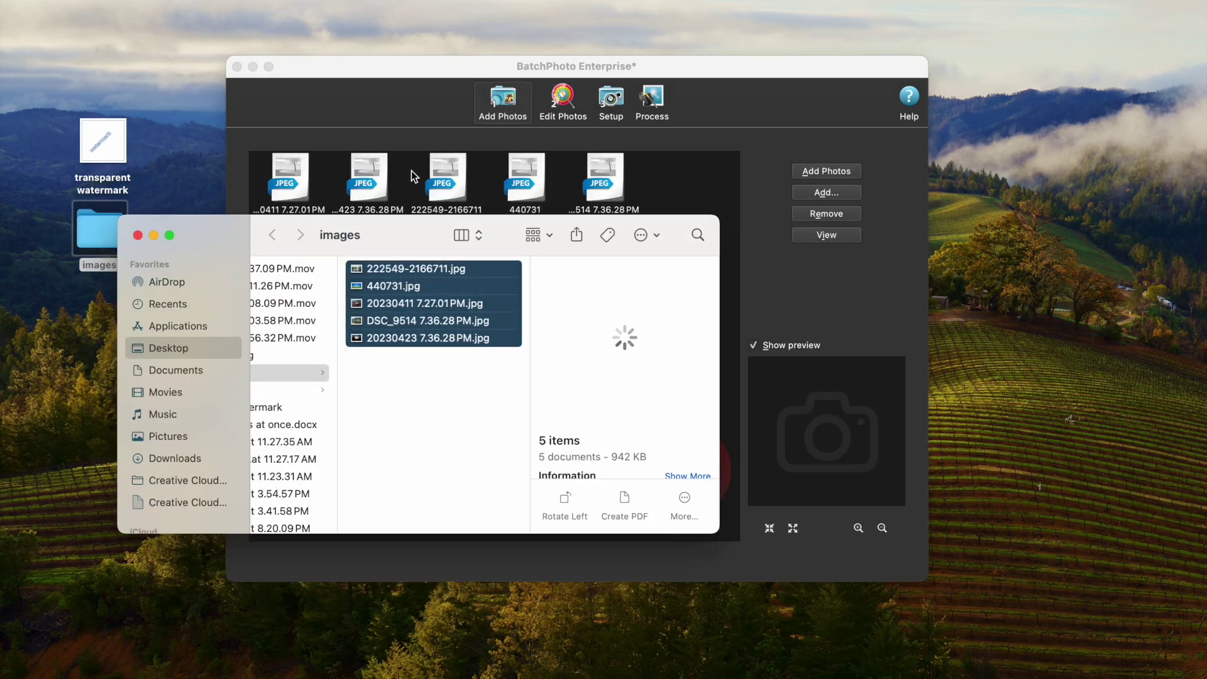
pyautogui.click(153, 236)
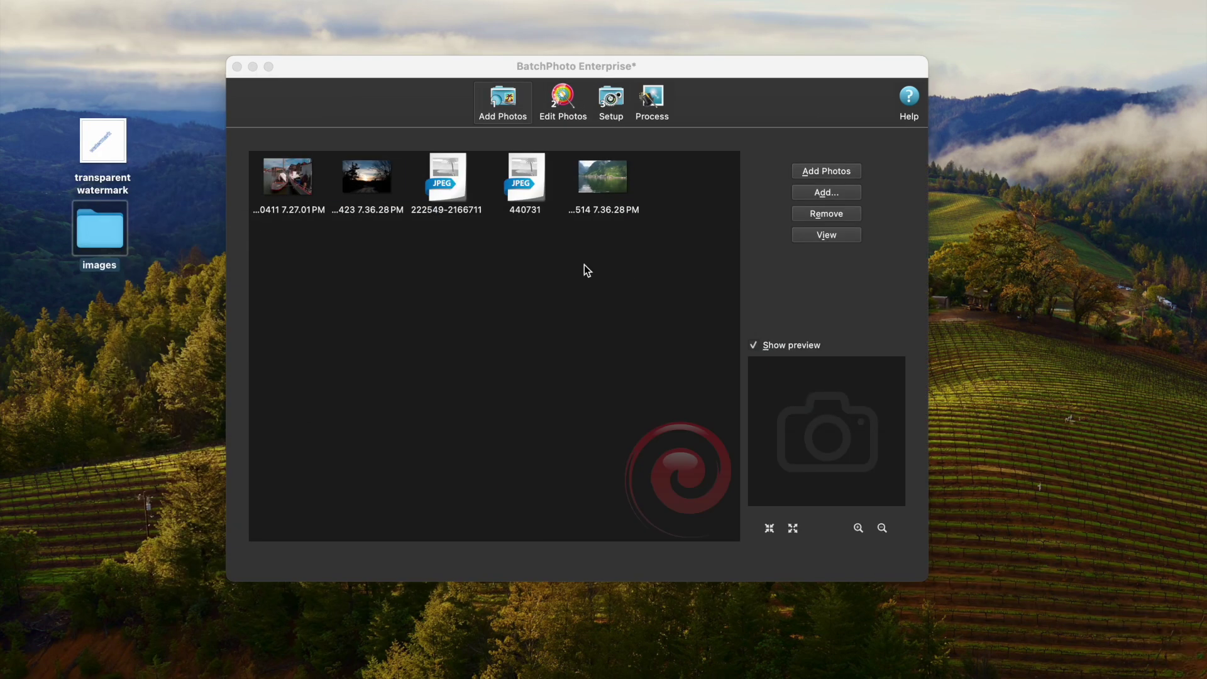
pyautogui.click(559, 103)
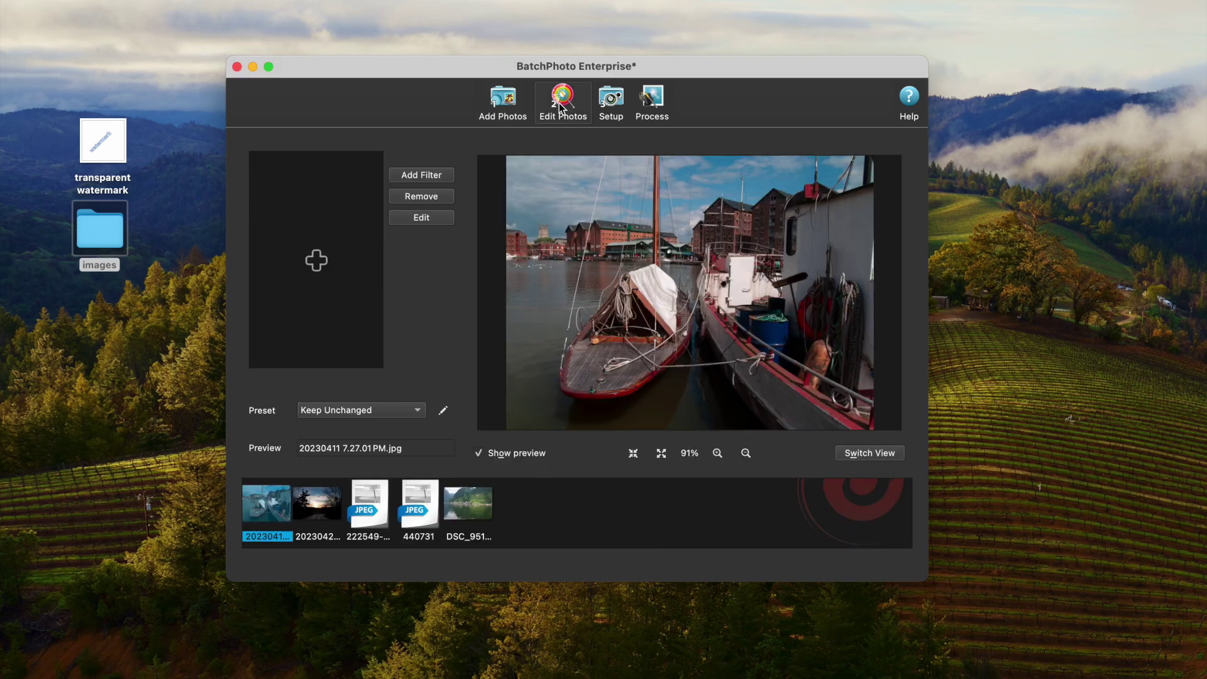
pyautogui.click(424, 176)
pyautogui.click(654, 173)
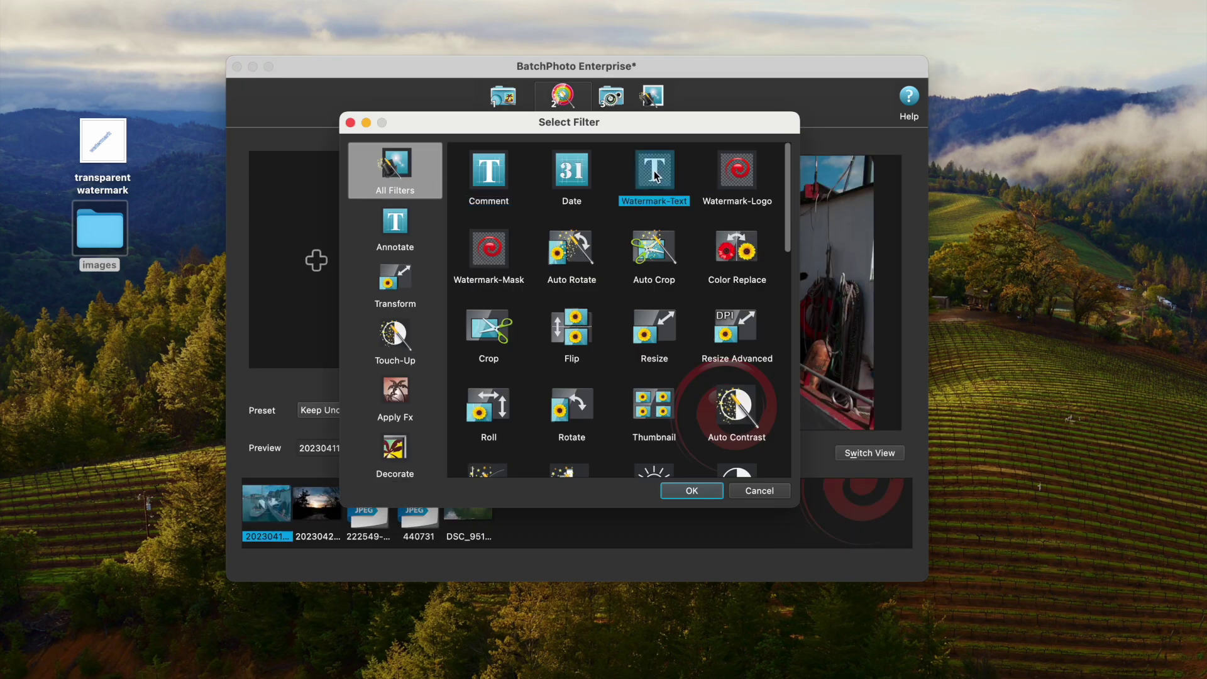
# Step: Set the watermark text to 'watermark', white and bold, shrunk into the bottom-right corner
pyautogui.click(707, 492)
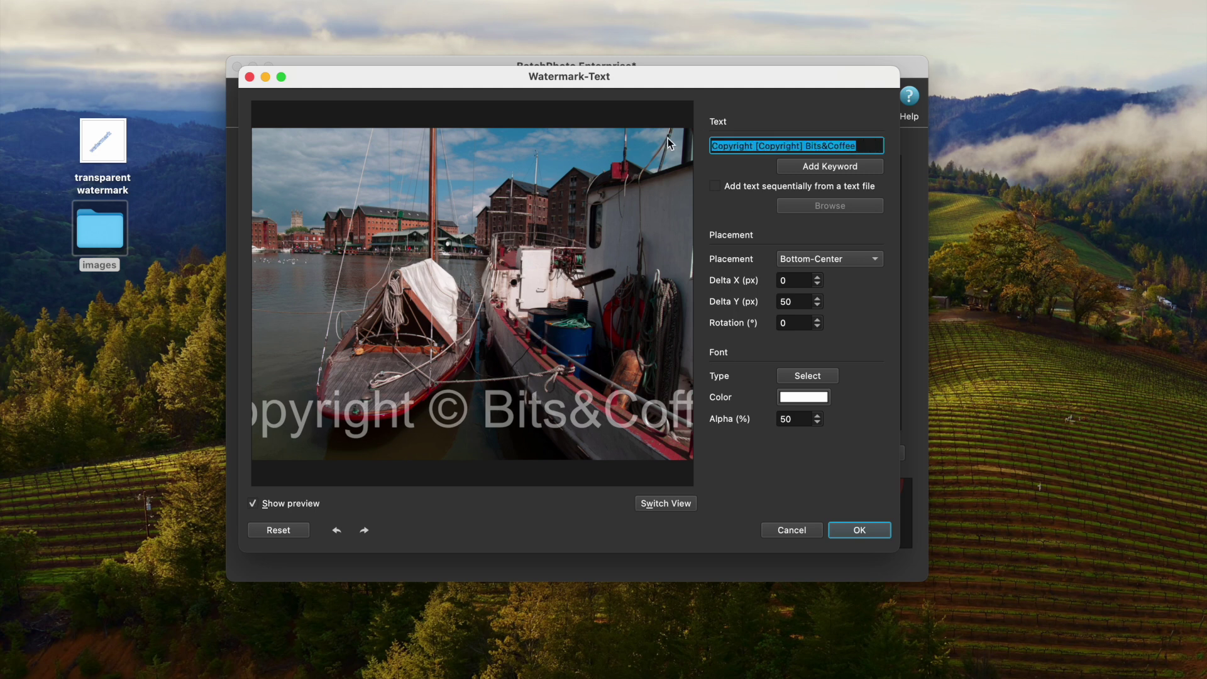
pyautogui.write('watermark')
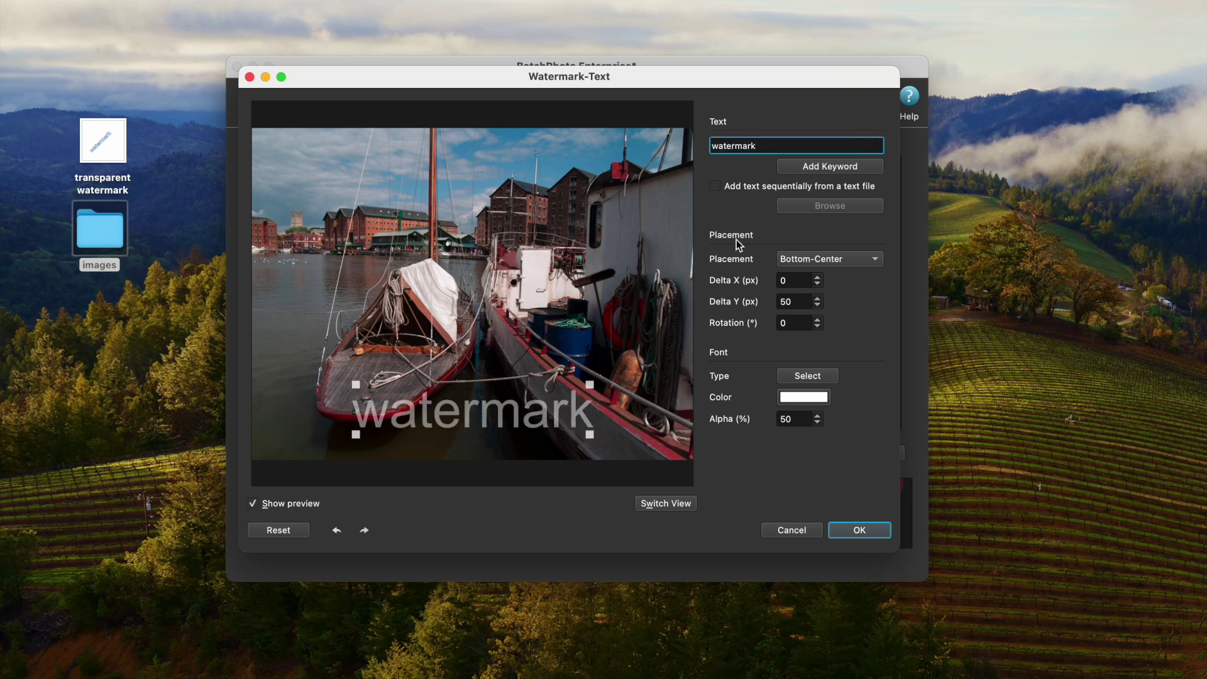
pyautogui.click(811, 397)
pyautogui.scroll(3, 385, 264)
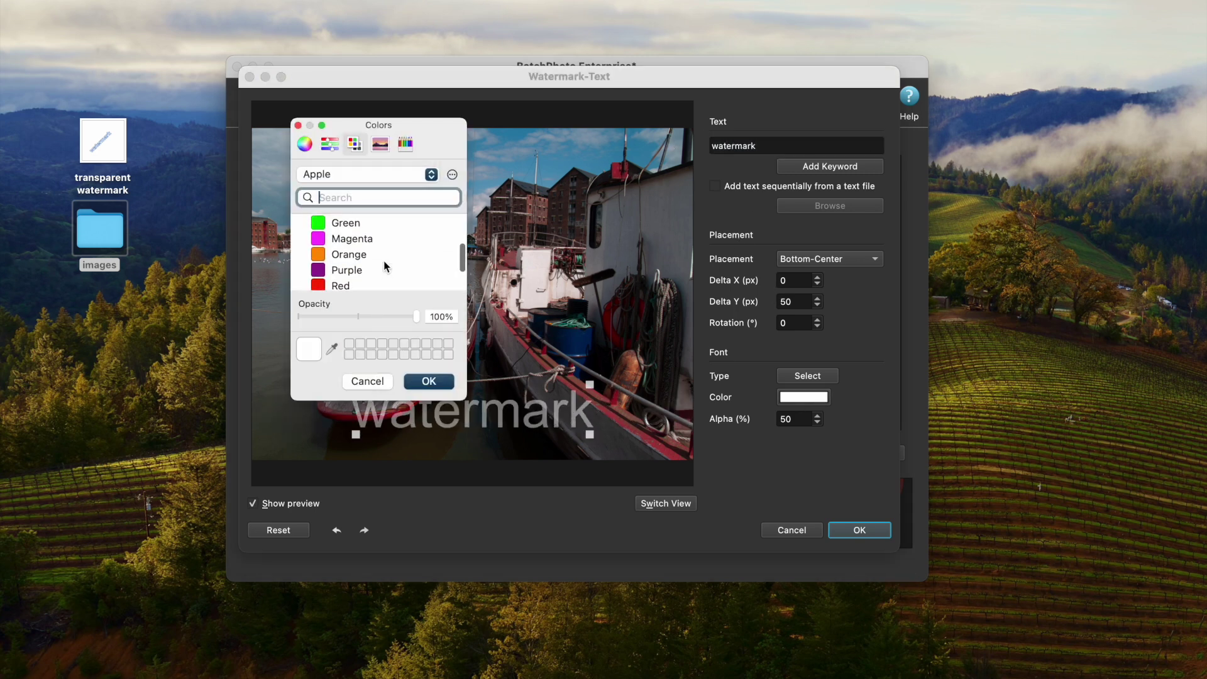
pyautogui.scroll(-3, 383, 260)
pyautogui.click(380, 386)
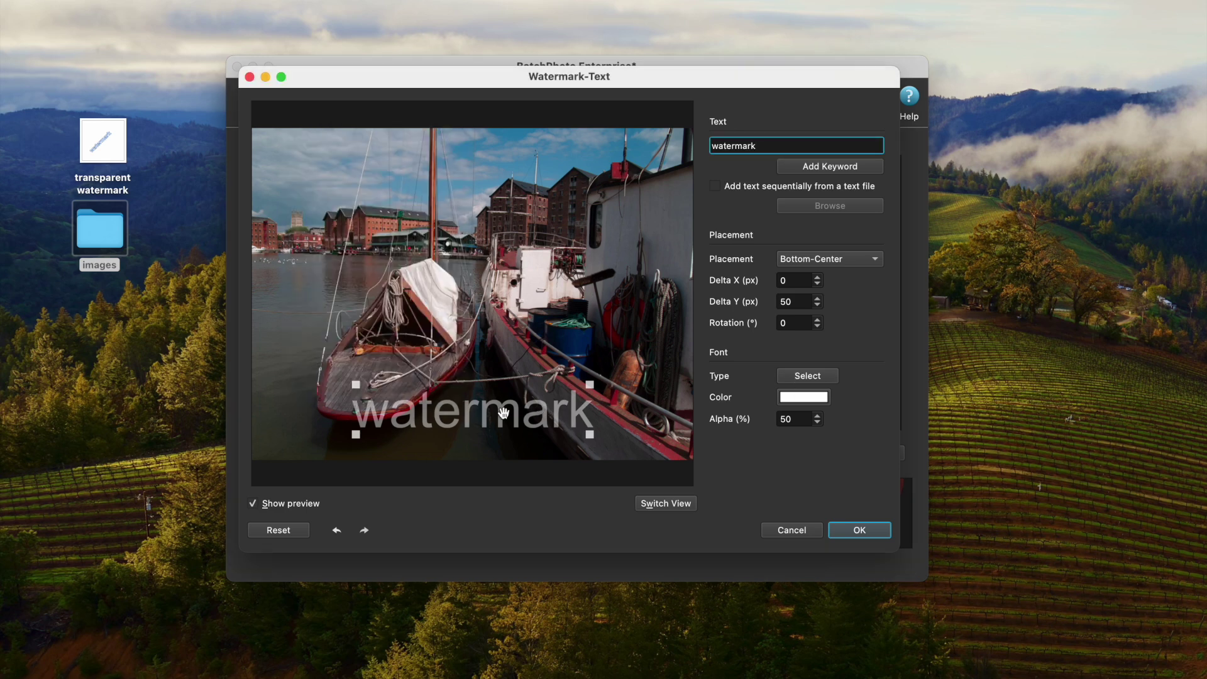
pyautogui.moveTo(589, 434); pyautogui.dragTo(658, 449)
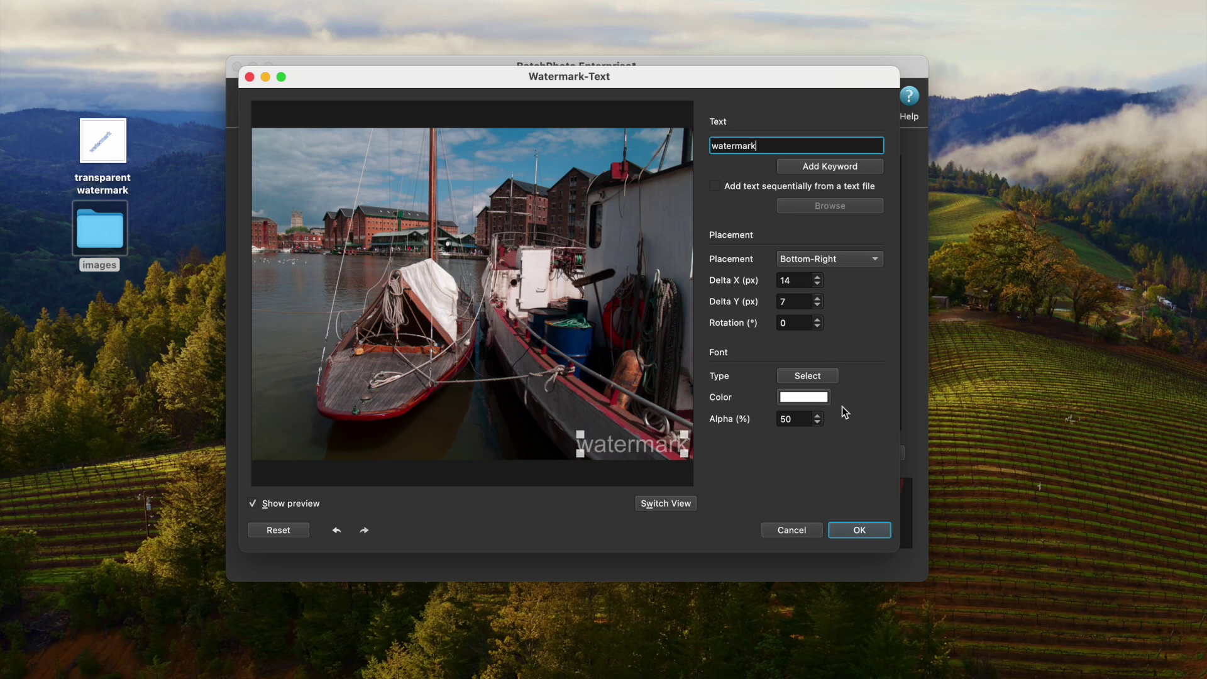
pyautogui.click(807, 375)
pyautogui.click(494, 212)
pyautogui.click(606, 315)
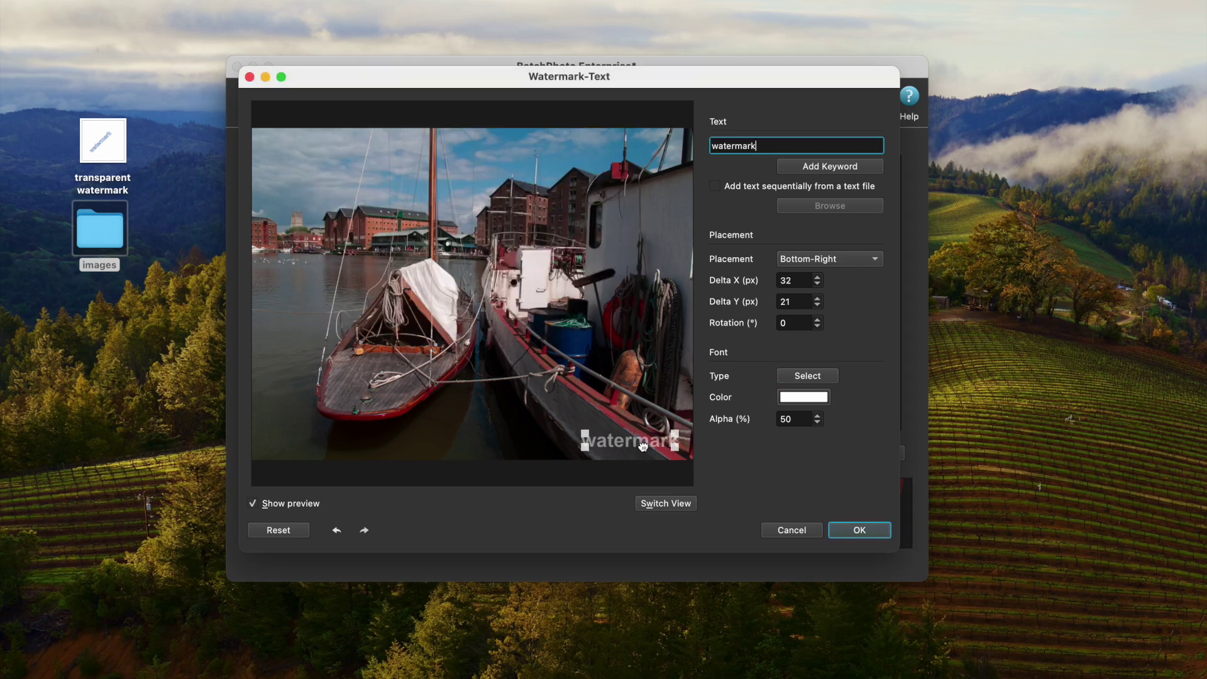
pyautogui.click(858, 530)
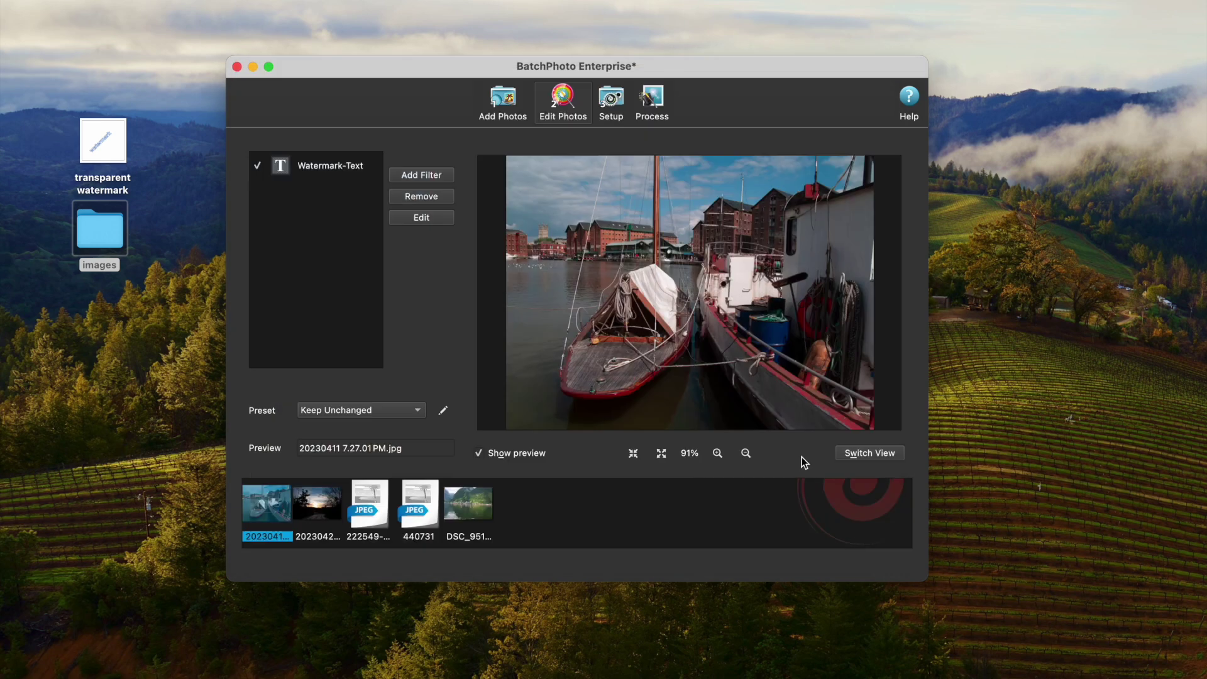
# Step: Preview the text watermark on the other photos, including 440731 and DSC_9514
pyautogui.click(312, 504)
pyautogui.click(379, 512)
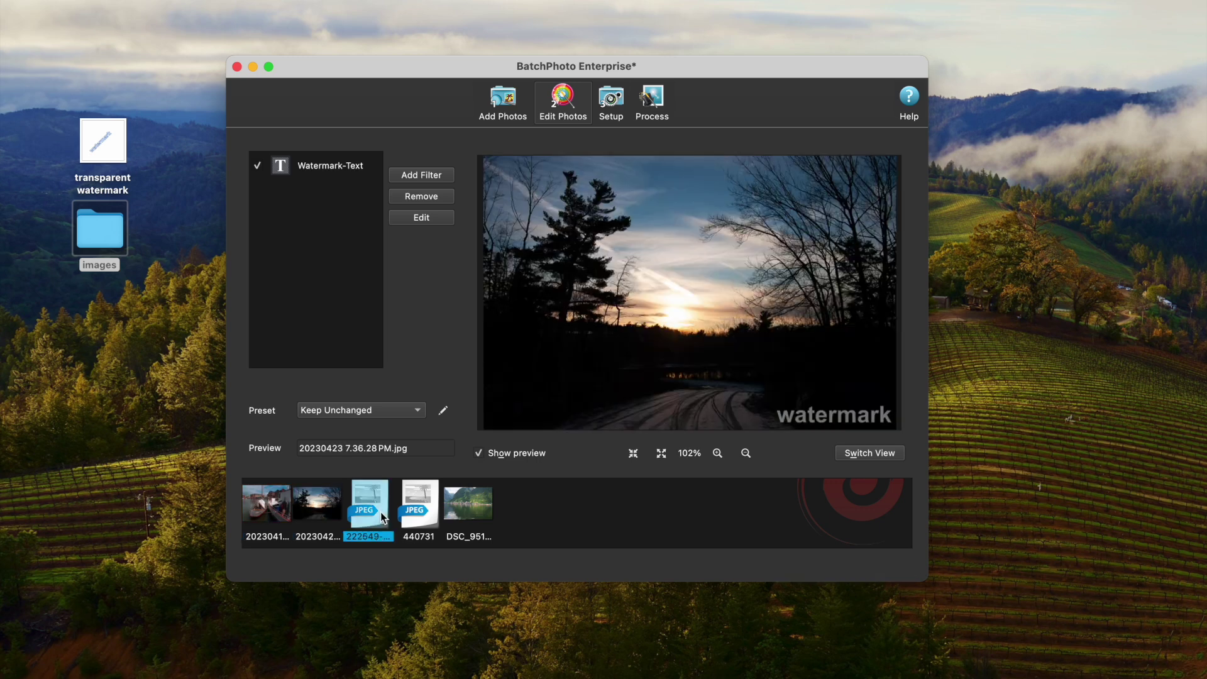
pyautogui.click(419, 506)
pyautogui.click(486, 513)
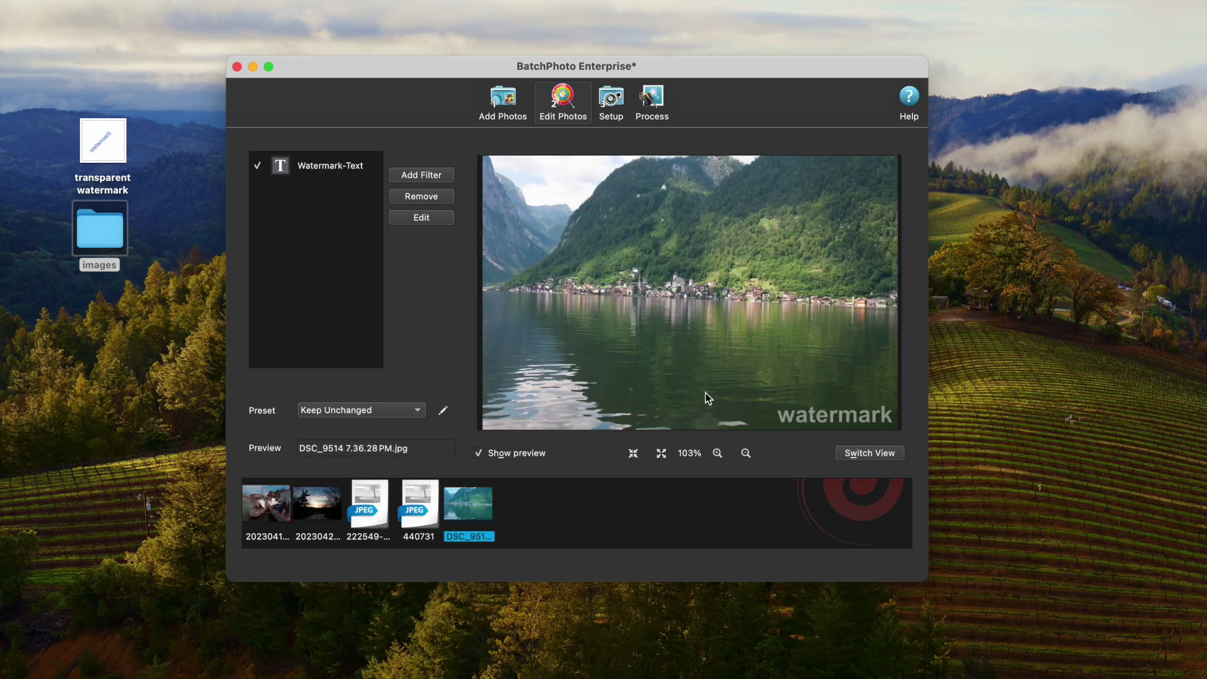
# Step: Process all five photos to the save folder and review the output in Finder
pyautogui.click(611, 101)
pyautogui.click(652, 104)
pyautogui.click(924, 280)
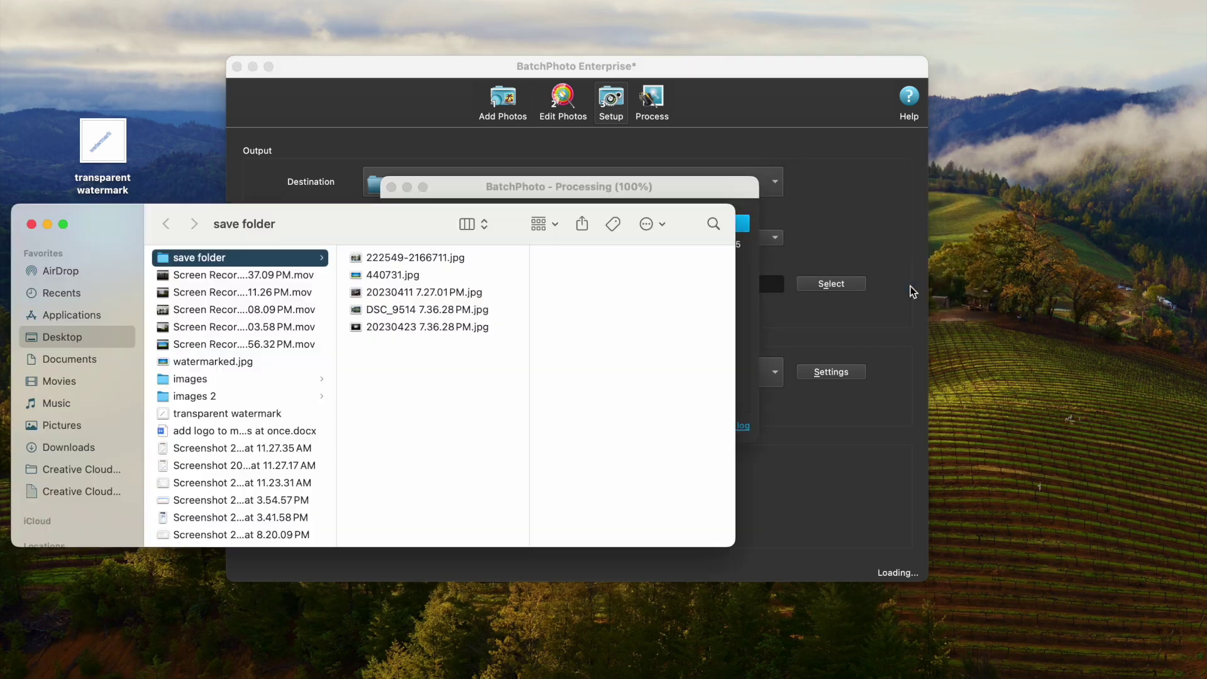
pyautogui.click(421, 258)
pyautogui.press('Down')
pyautogui.press('Down')
pyautogui.press('Down')
pyautogui.press('Down')
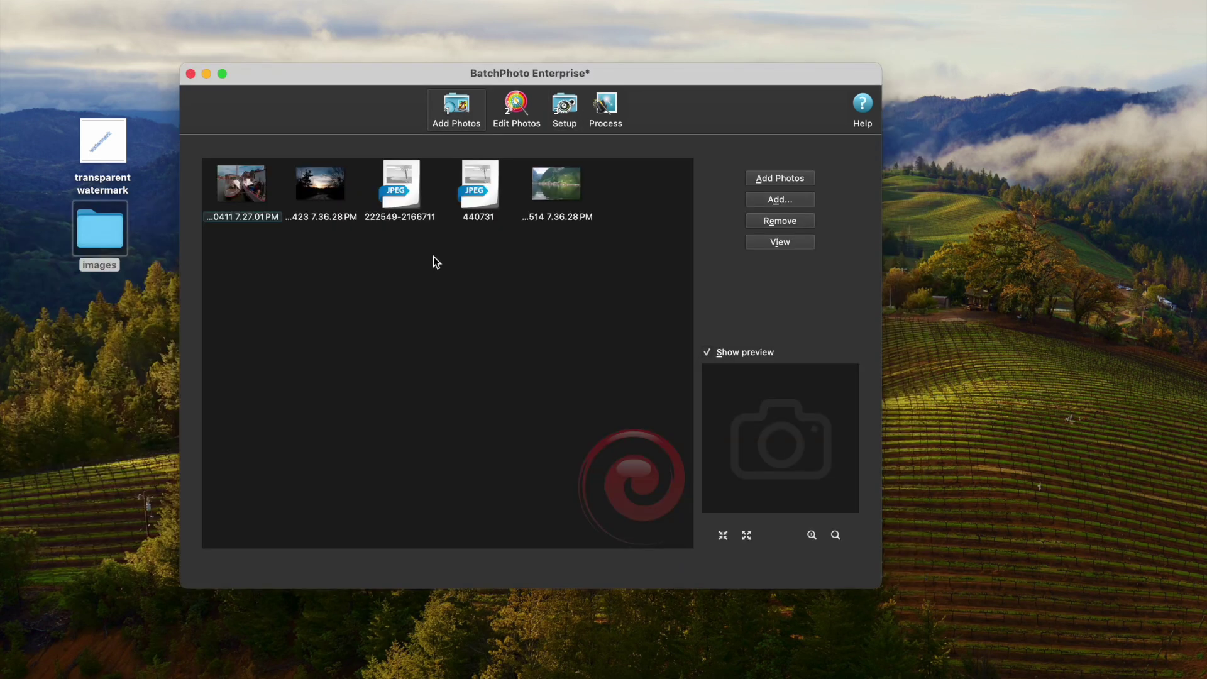
# Step: Add a Watermark-Logo filter using the 'transparent watermark' image, centred on the photo
pyautogui.click(515, 106)
pyautogui.click(372, 181)
pyautogui.click(690, 182)
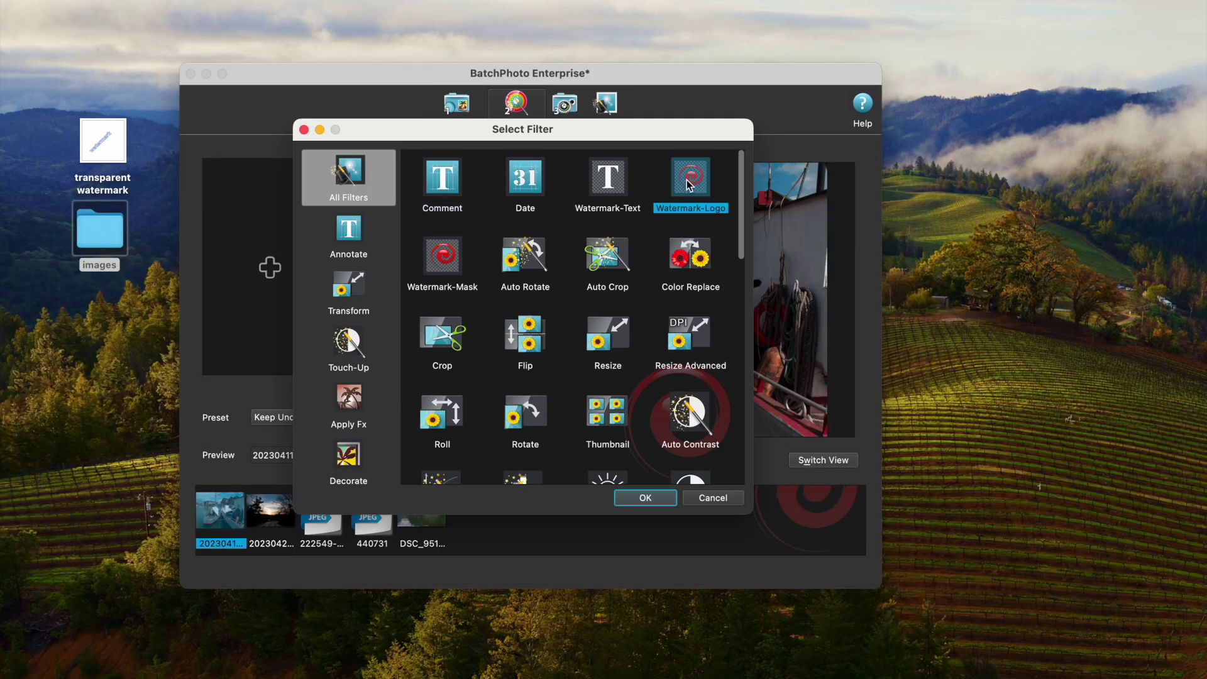
pyautogui.click(647, 498)
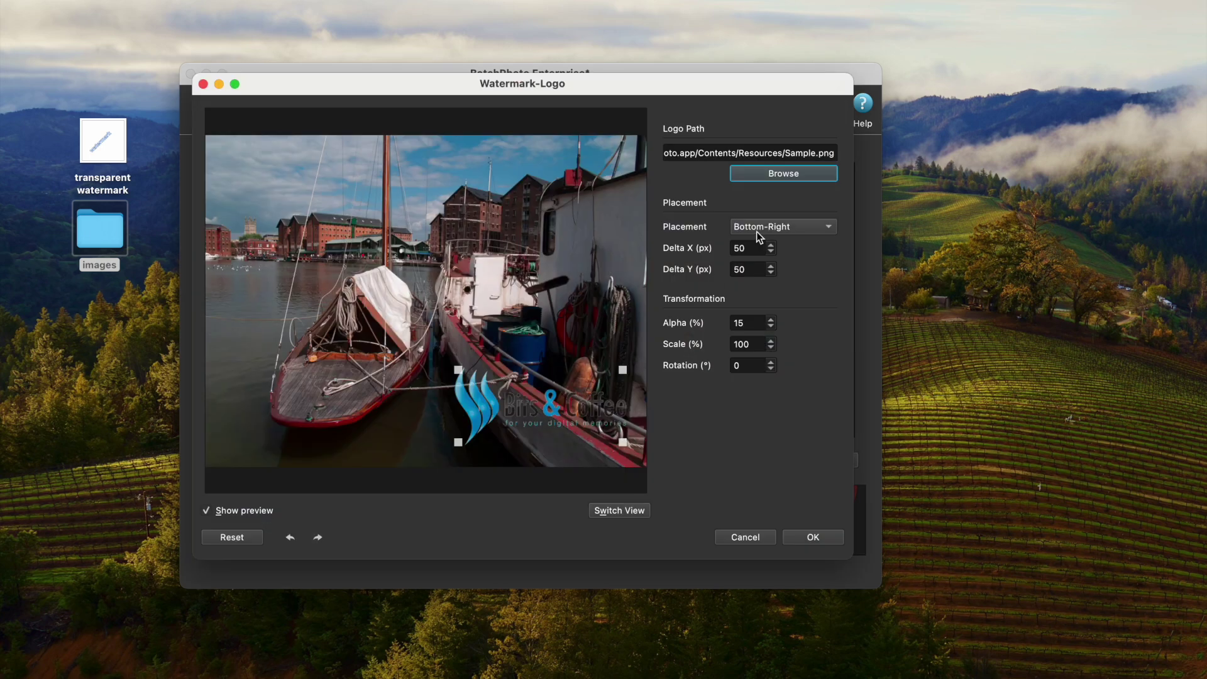
pyautogui.click(768, 169)
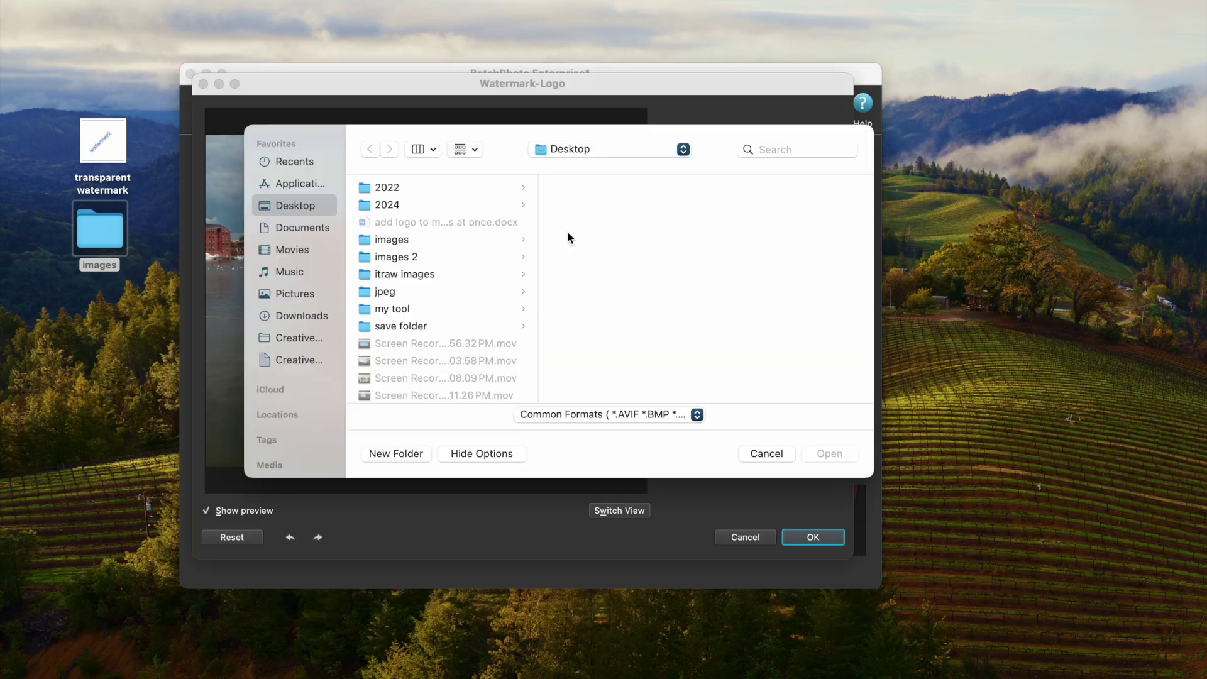
pyautogui.scroll(-5, 438, 291)
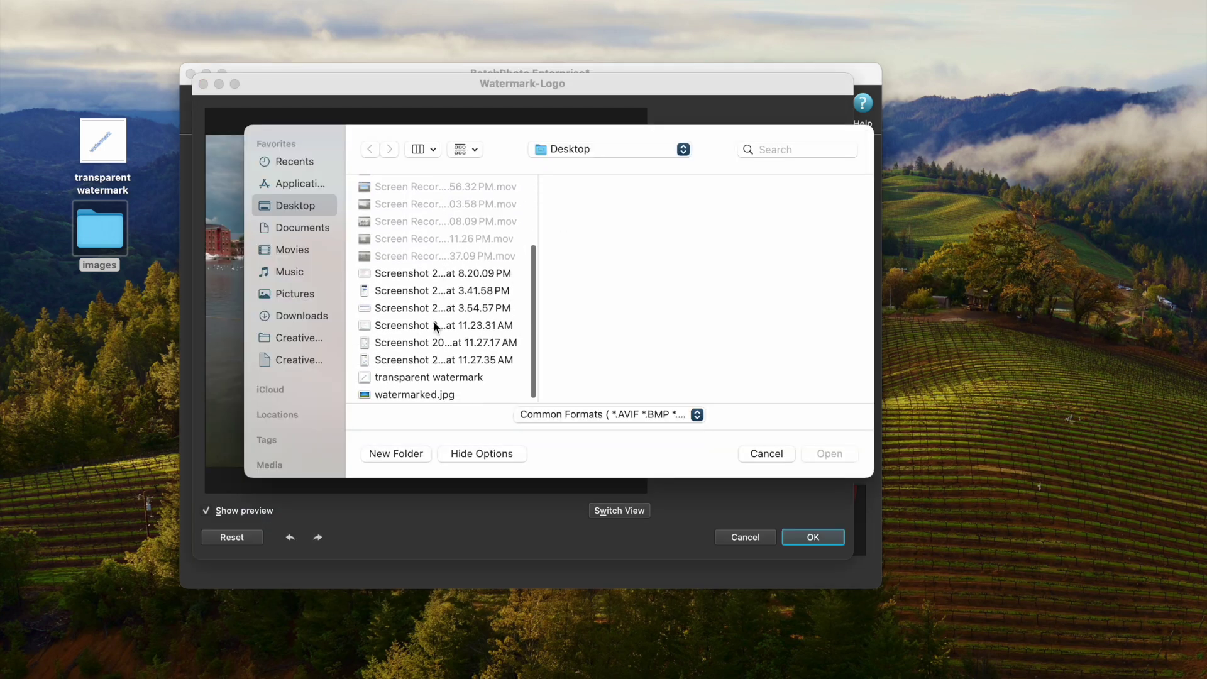
pyautogui.click(421, 377)
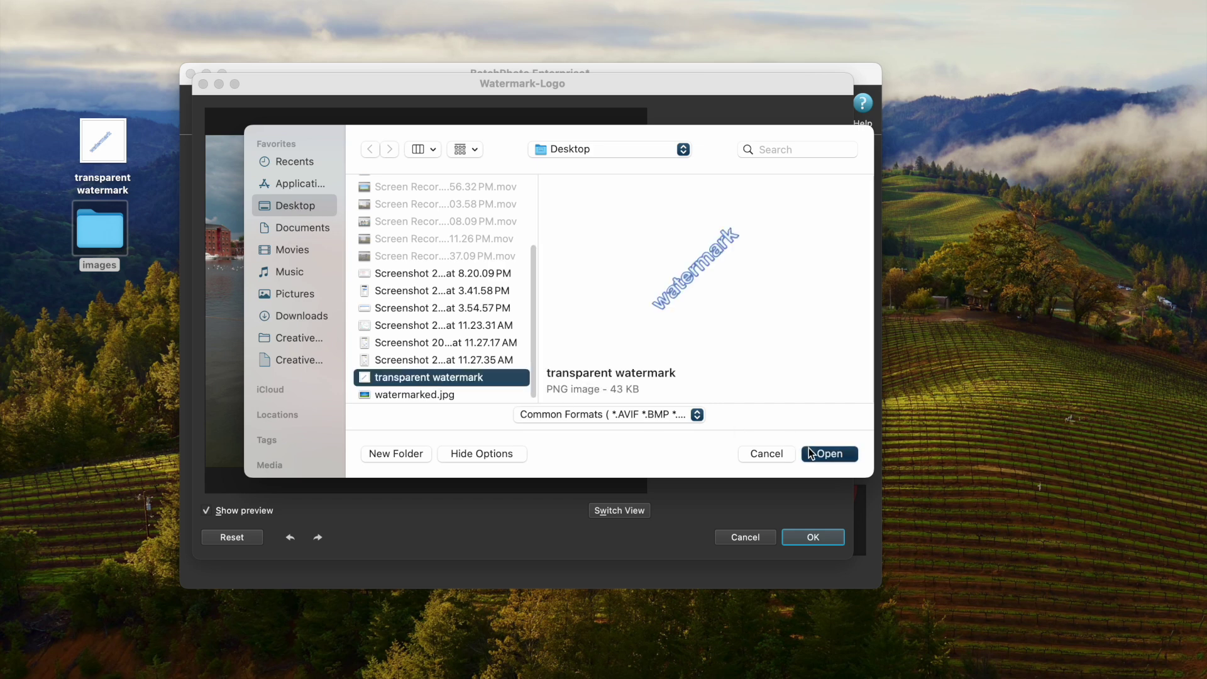
pyautogui.click(809, 453)
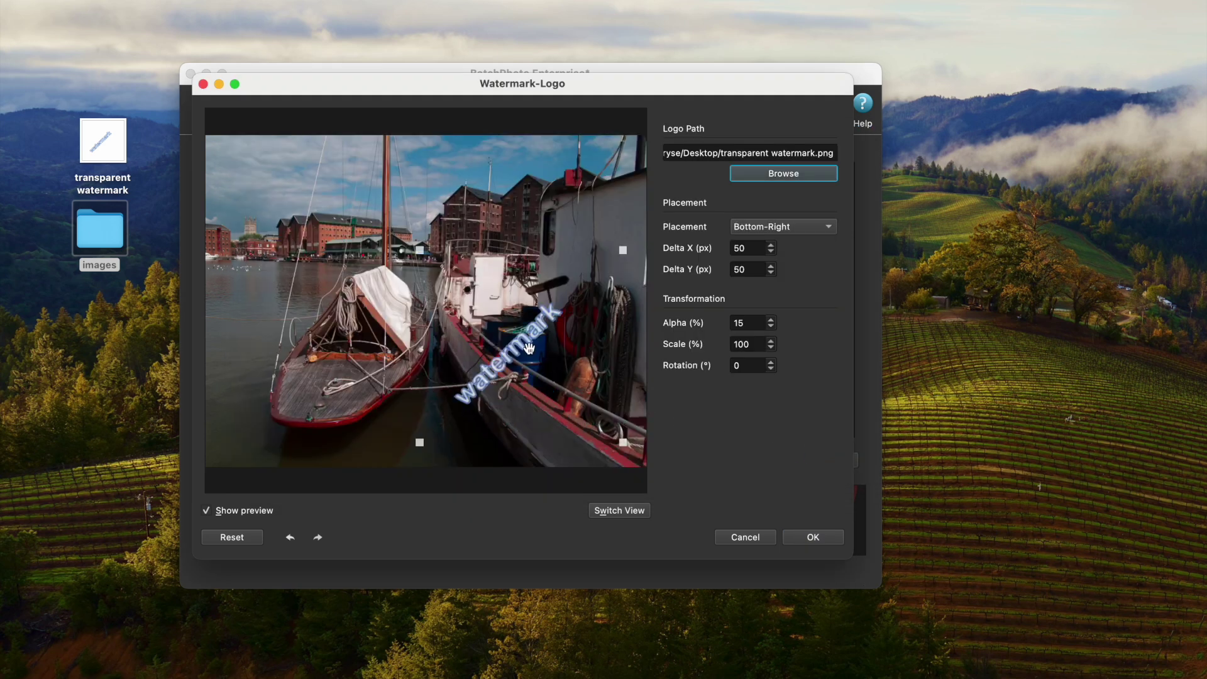
pyautogui.moveTo(524, 344); pyautogui.dragTo(445, 288)
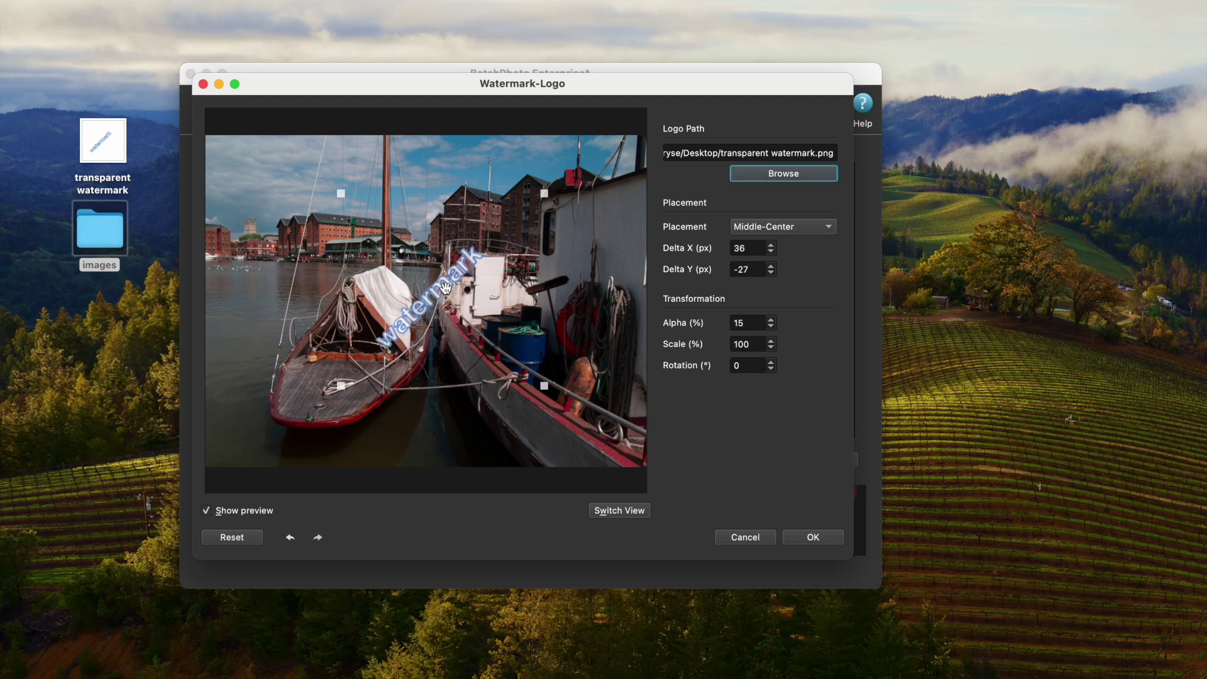
pyautogui.click(812, 536)
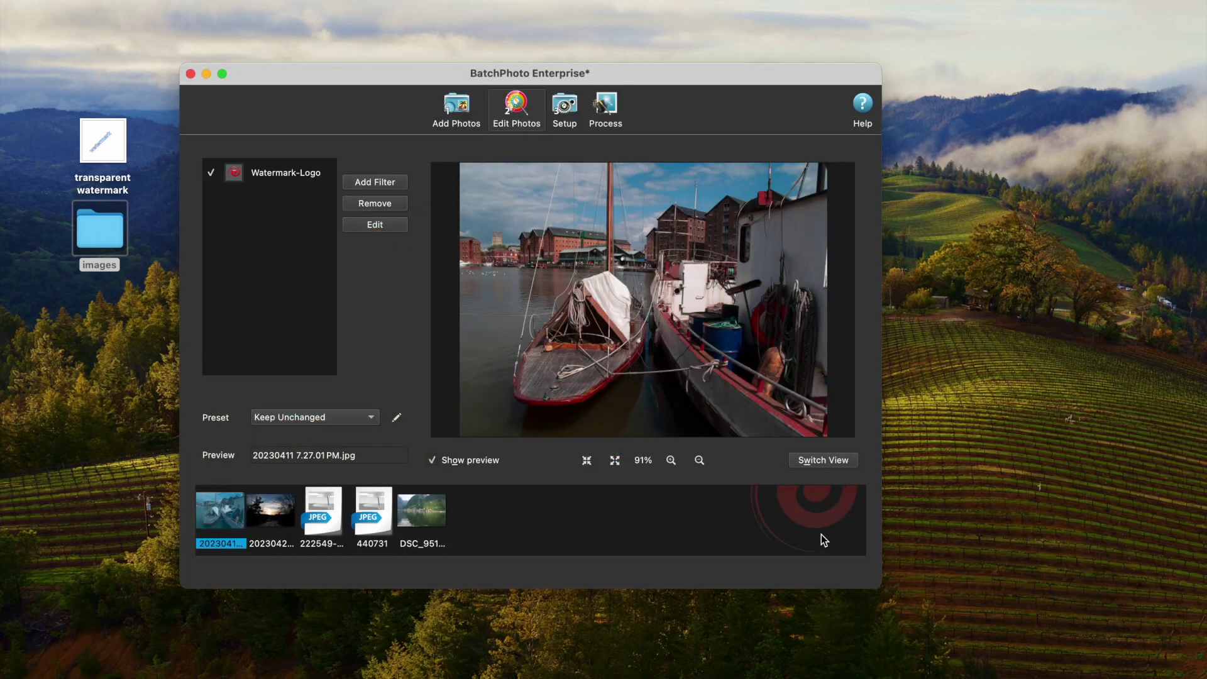
# Step: Preview the logo watermark on the 20230423 sunset, 440731 and other photos
pyautogui.click(263, 518)
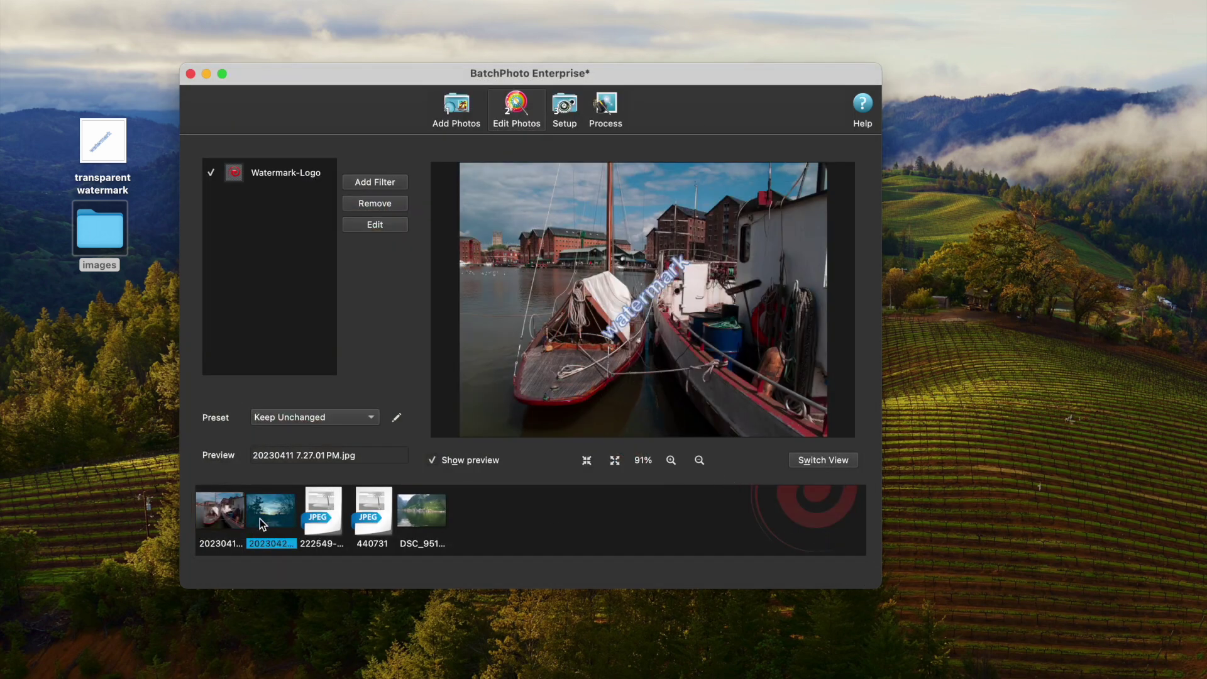
pyautogui.click(318, 521)
pyautogui.click(373, 513)
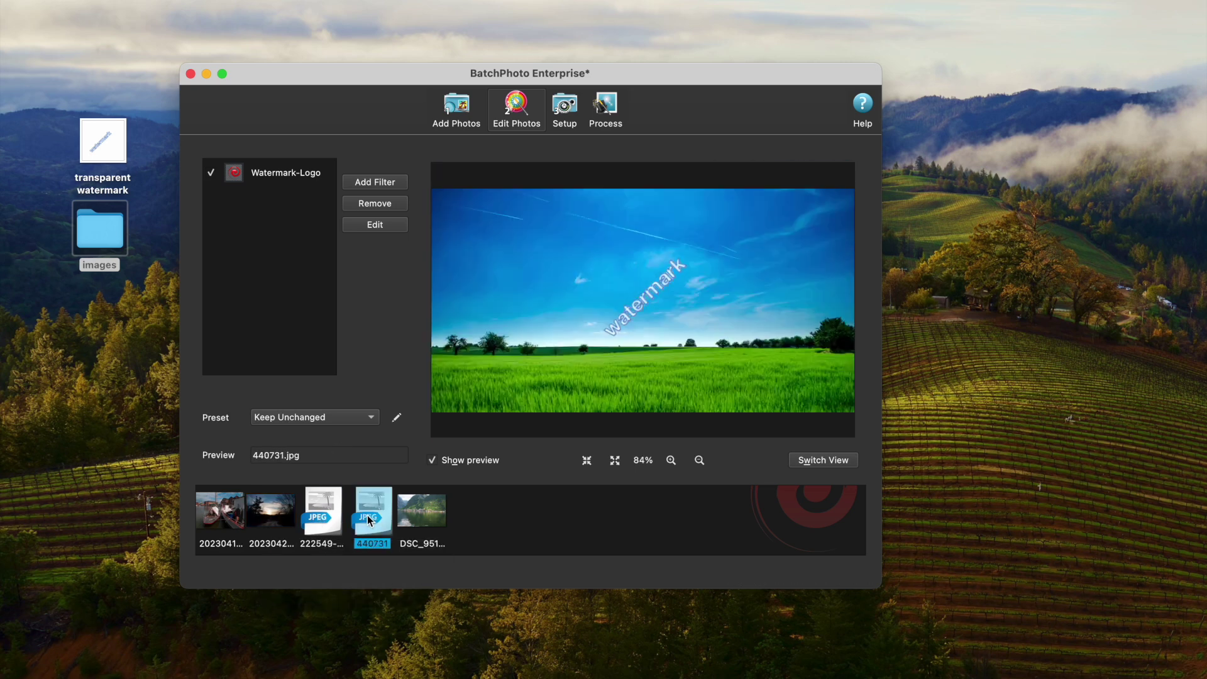
pyautogui.click(425, 519)
# Step: Process all five photos to the save folder and review the results in Finder
pyautogui.press('super+3')
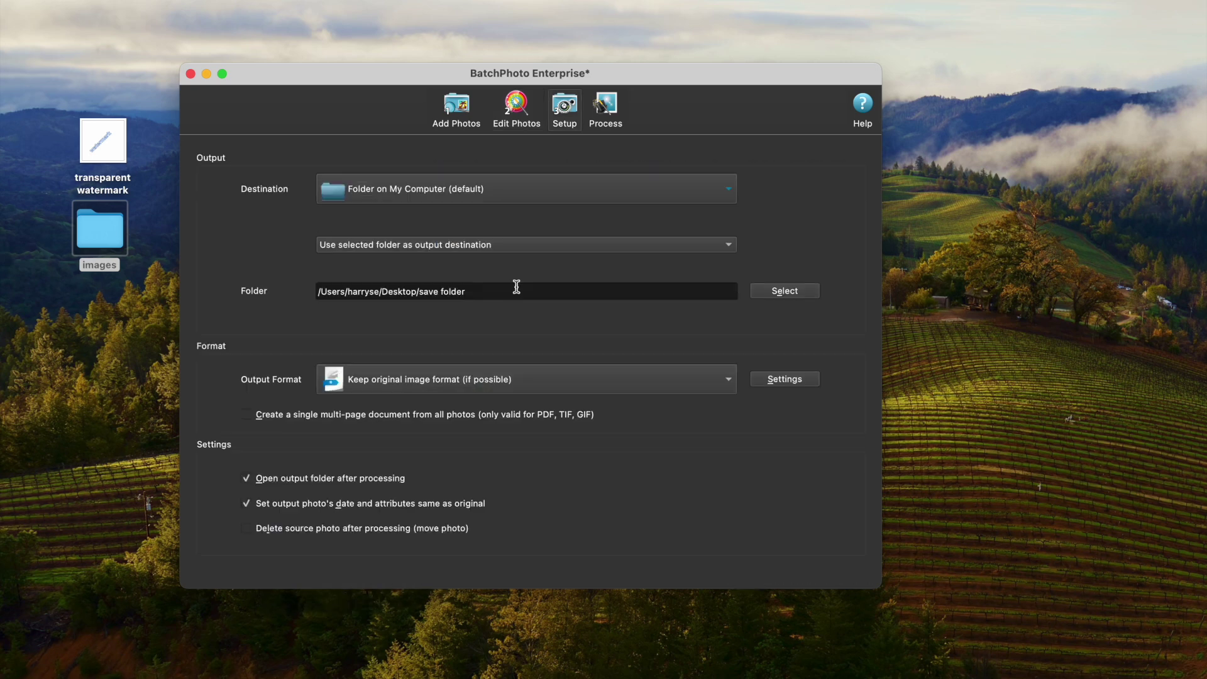
pyautogui.click(607, 115)
pyautogui.click(913, 280)
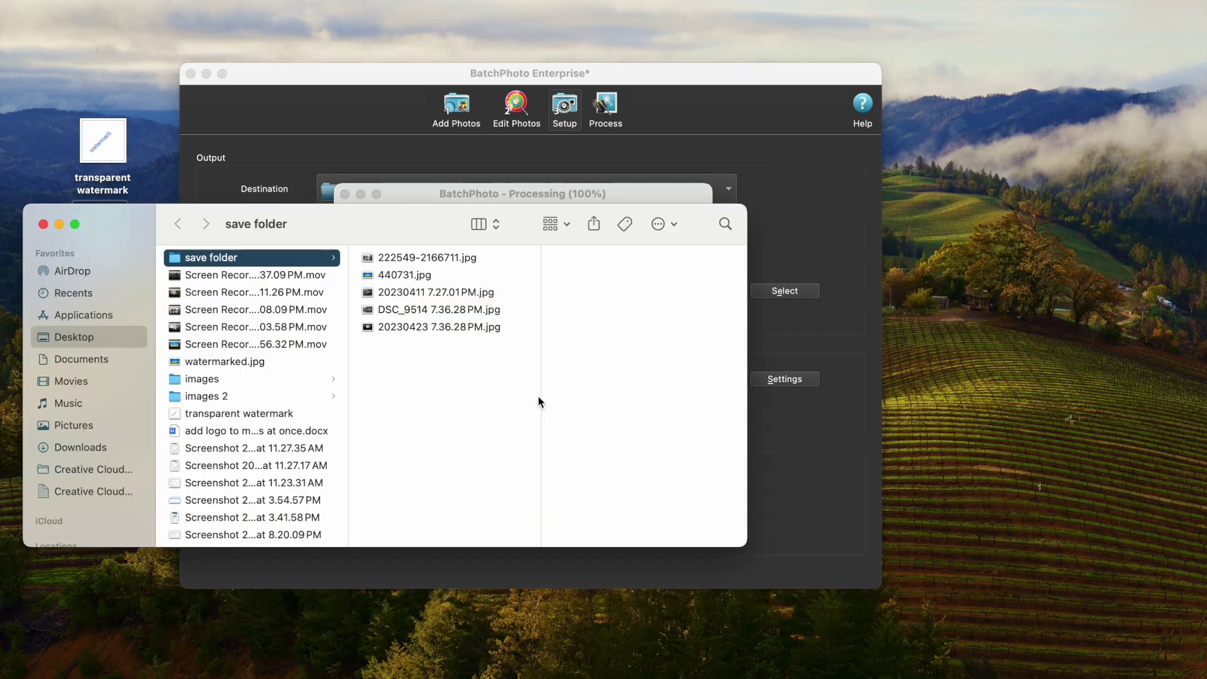
pyautogui.click(403, 257)
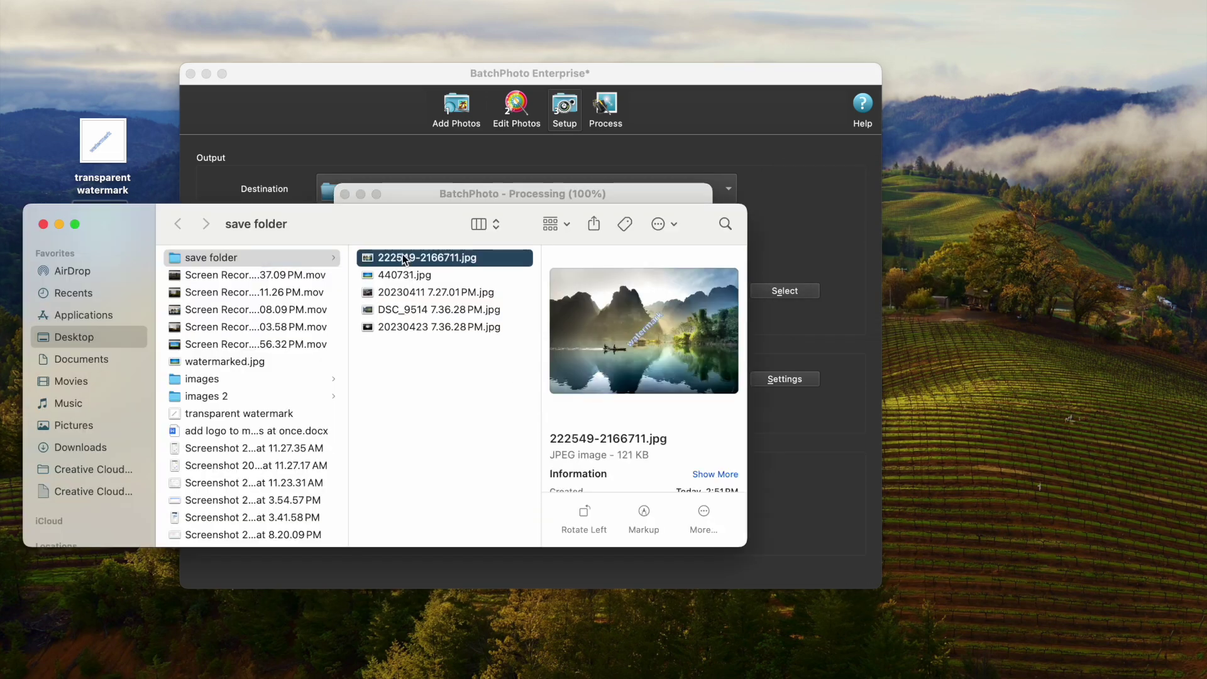
pyautogui.press('Down')
pyautogui.press('Down')
pyautogui.press('Down')
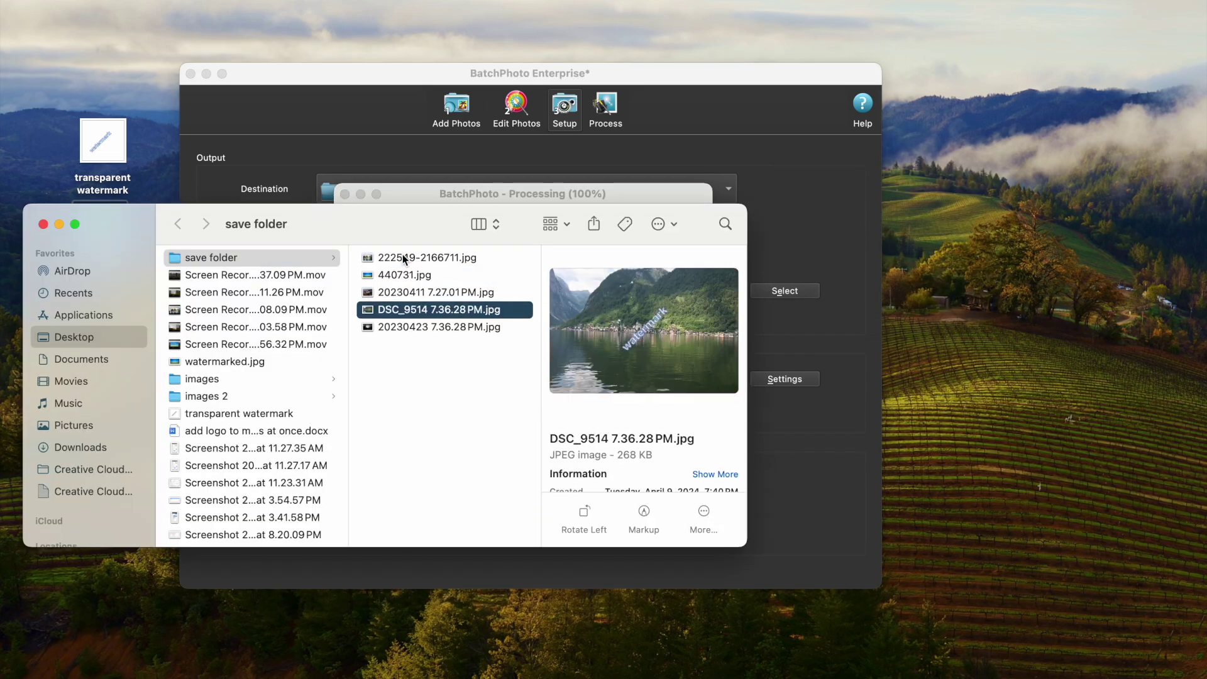
pyautogui.press('Down')
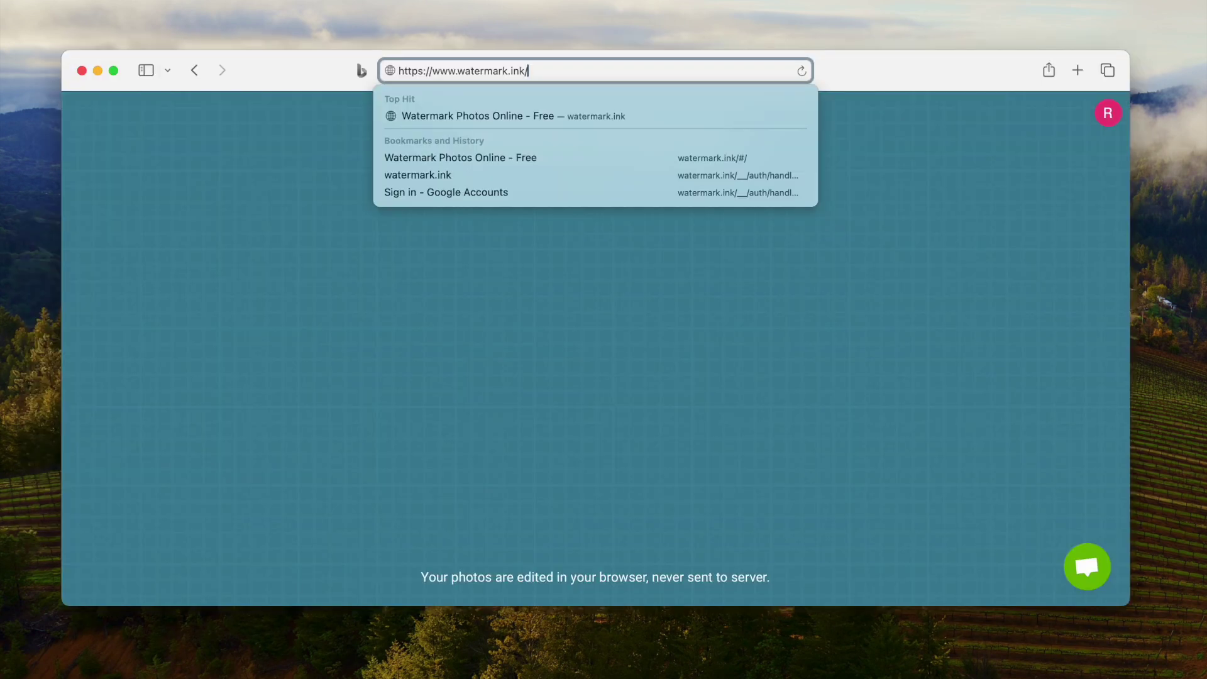
# Step: Load watermark.ink and drop the five landscape photos into its upload area
pyautogui.press('Return')
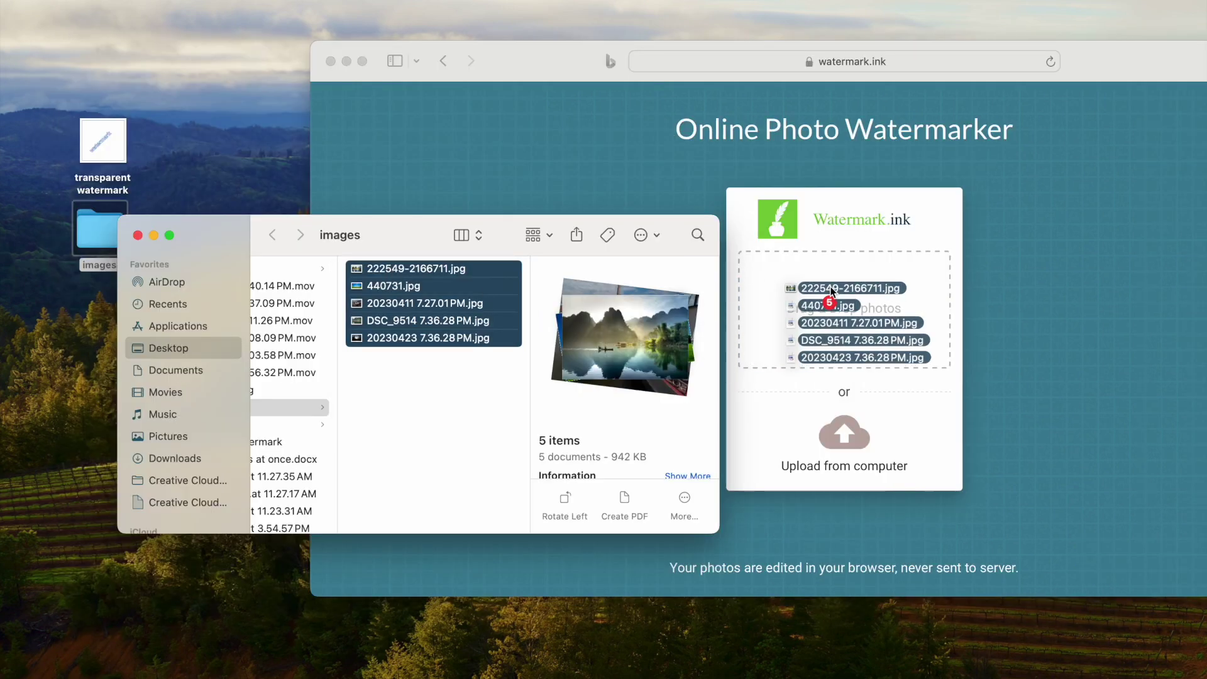
pyautogui.moveTo(829, 285); pyautogui.dragTo(832, 278)
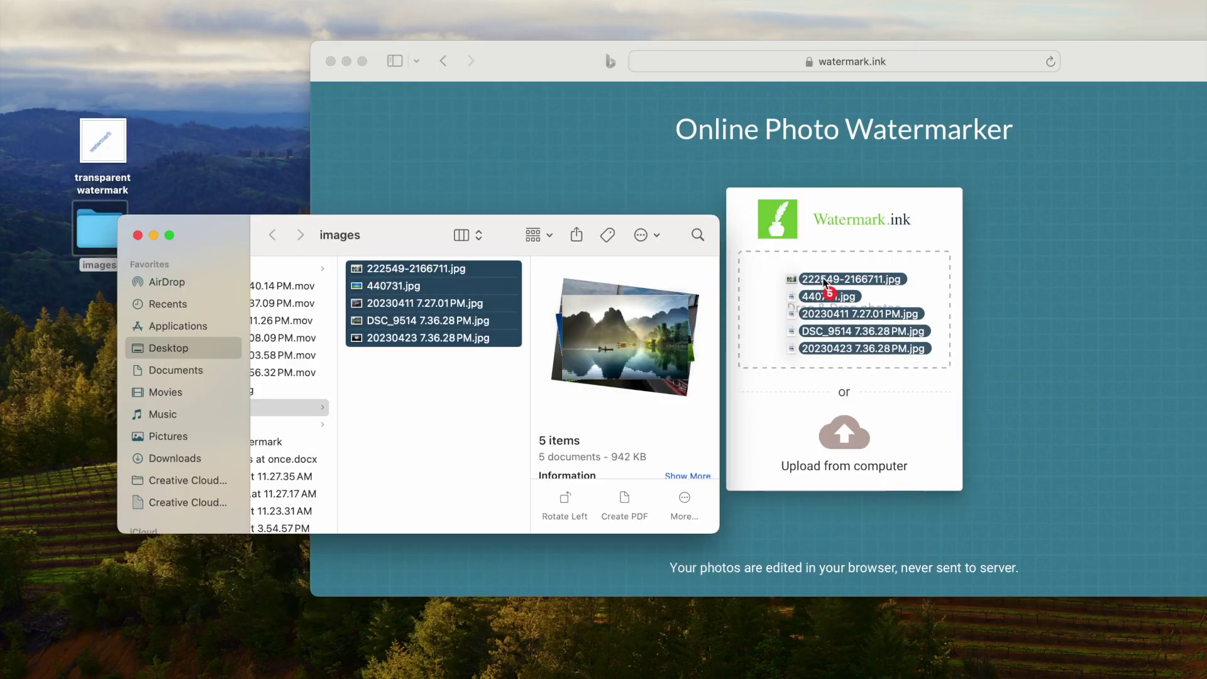
pyautogui.moveTo(832, 278); pyautogui.dragTo(832, 278)
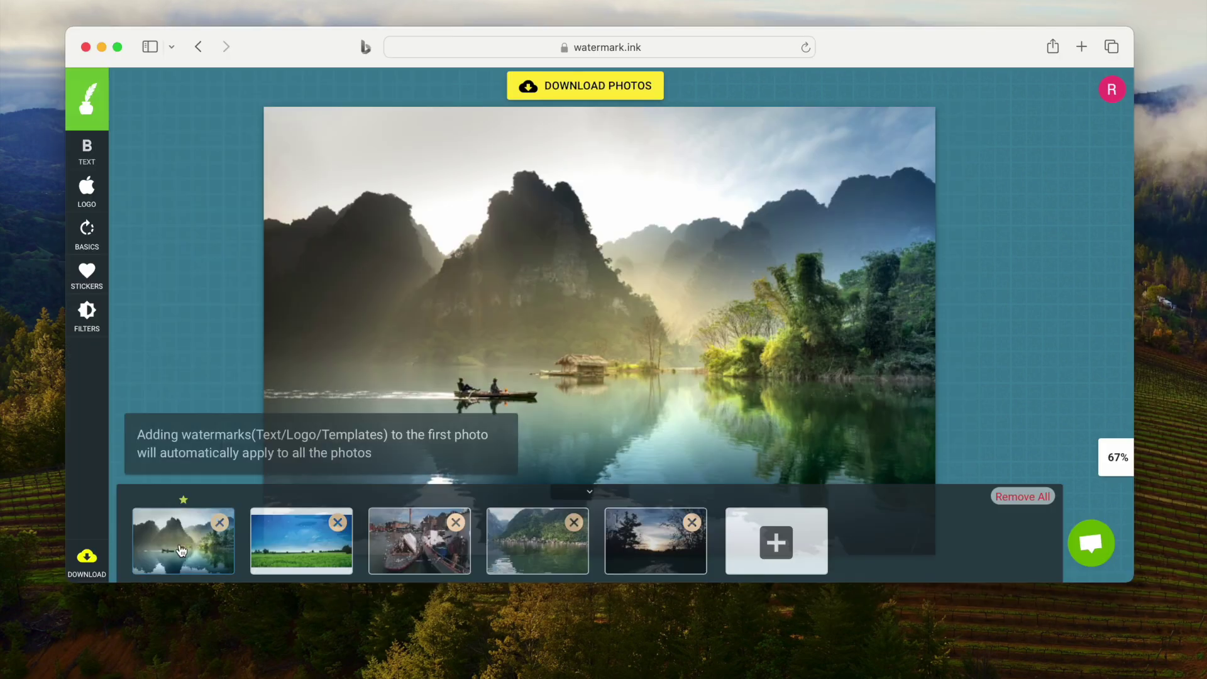
# Step: Add a 'watermark' text in the Alatsi font, size 53, with a shadow
pyautogui.click(87, 151)
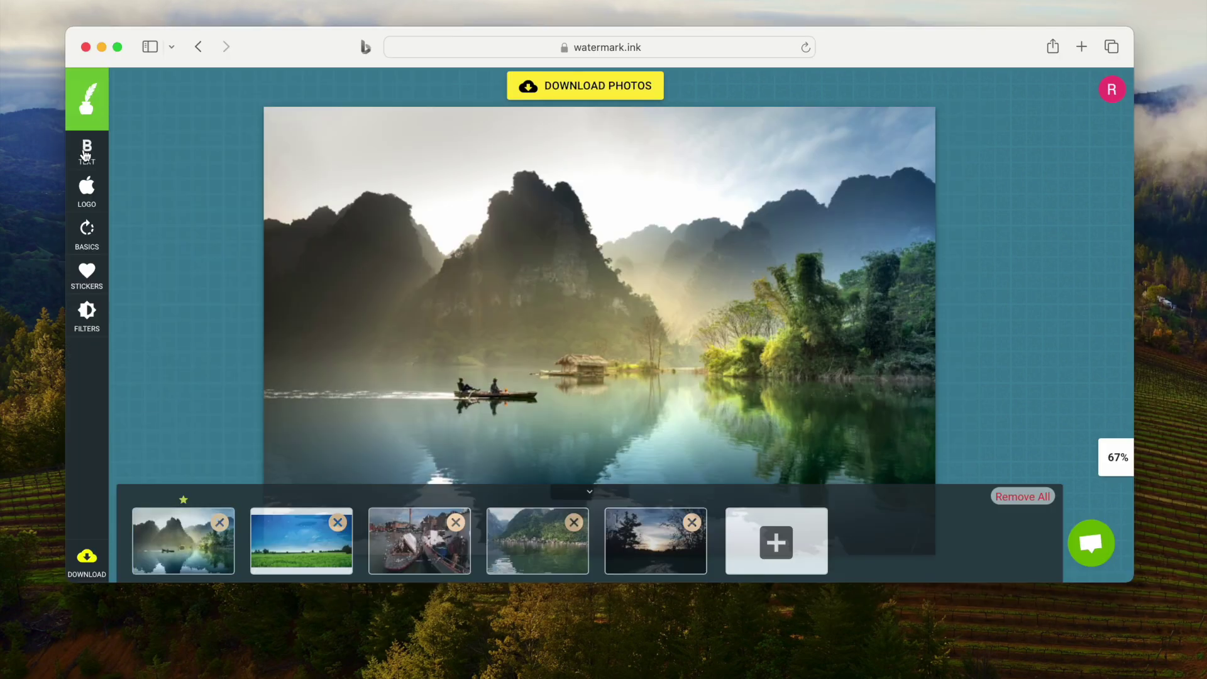
pyautogui.doubleClick(438, 132)
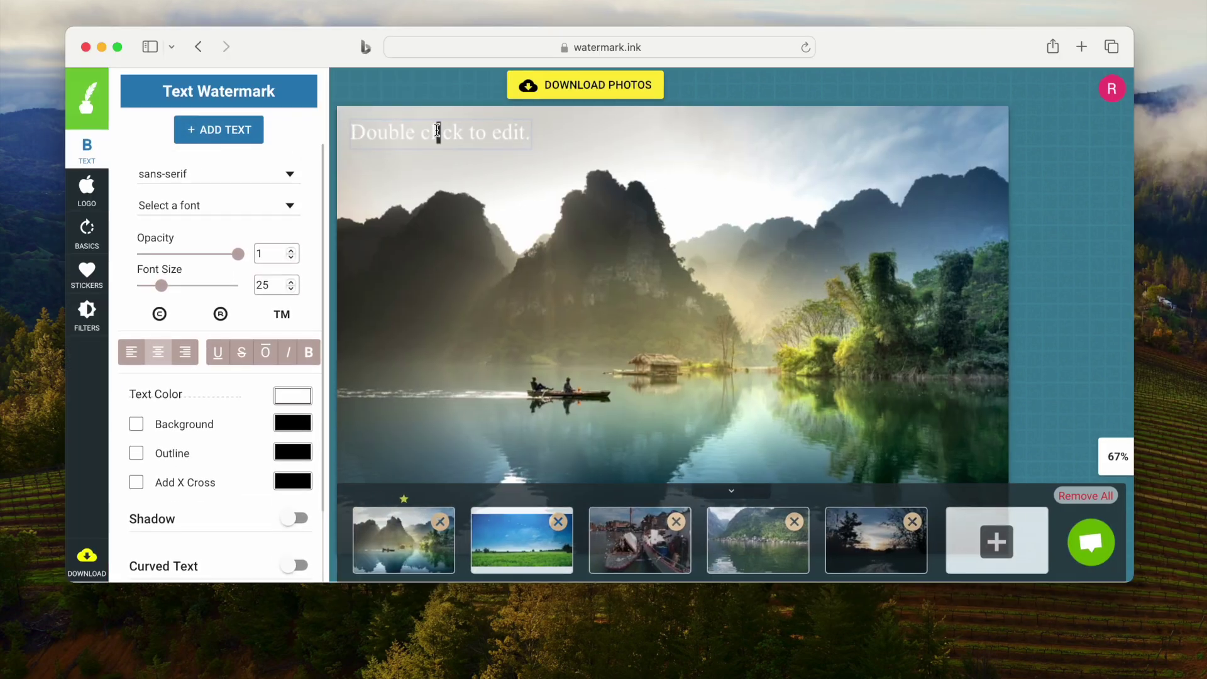
pyautogui.moveTo(509, 134); pyautogui.dragTo(660, 274)
pyautogui.write('watermark')
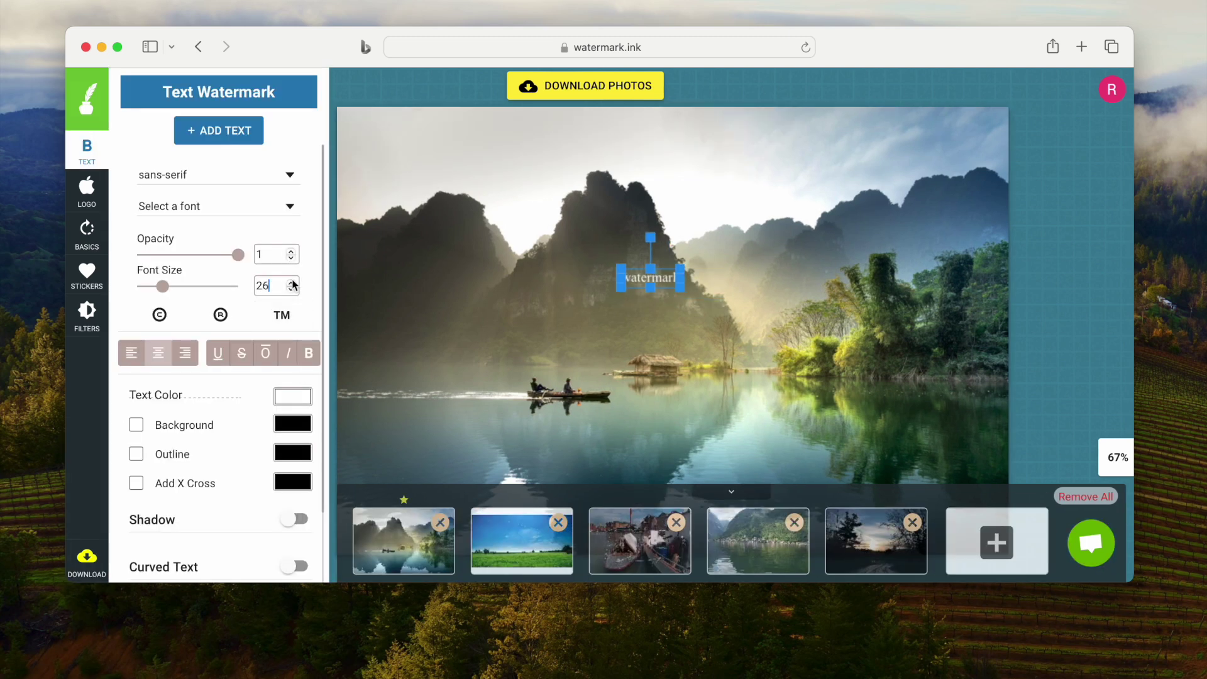
pyautogui.click(216, 202)
pyautogui.click(154, 319)
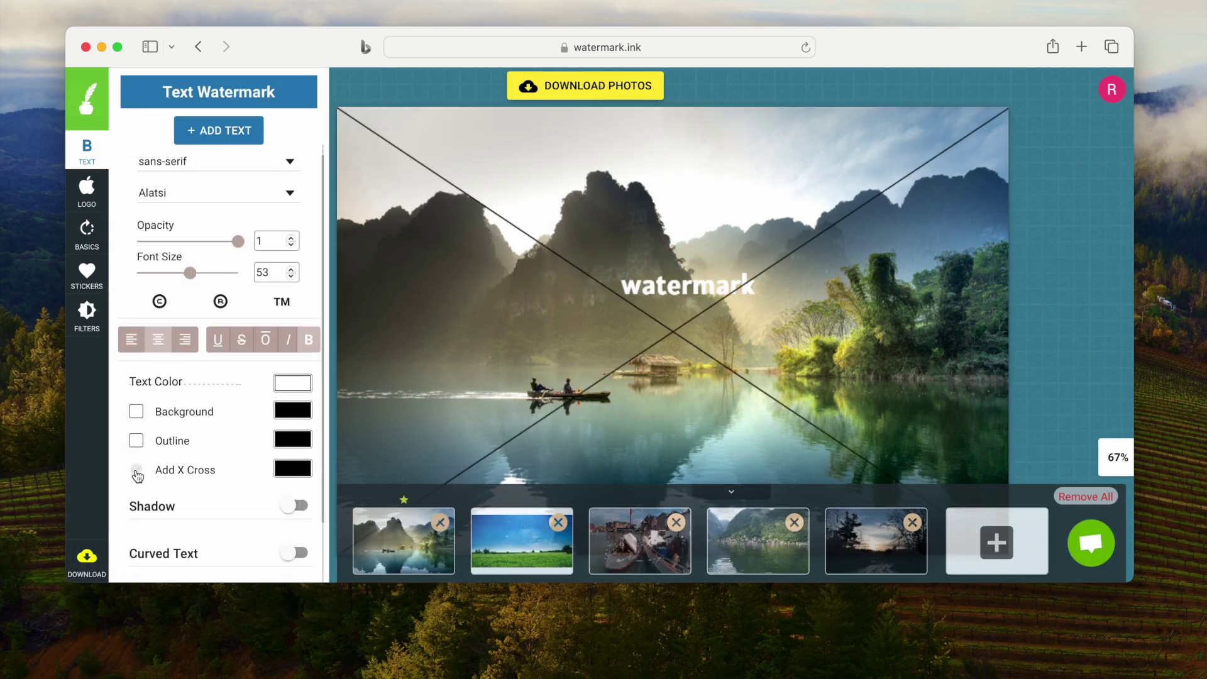
pyautogui.scroll(-3, 188, 409)
pyautogui.click(296, 471)
pyautogui.moveTo(177, 471); pyautogui.dragTo(135, 357)
pyautogui.scroll(-3, 136, 357)
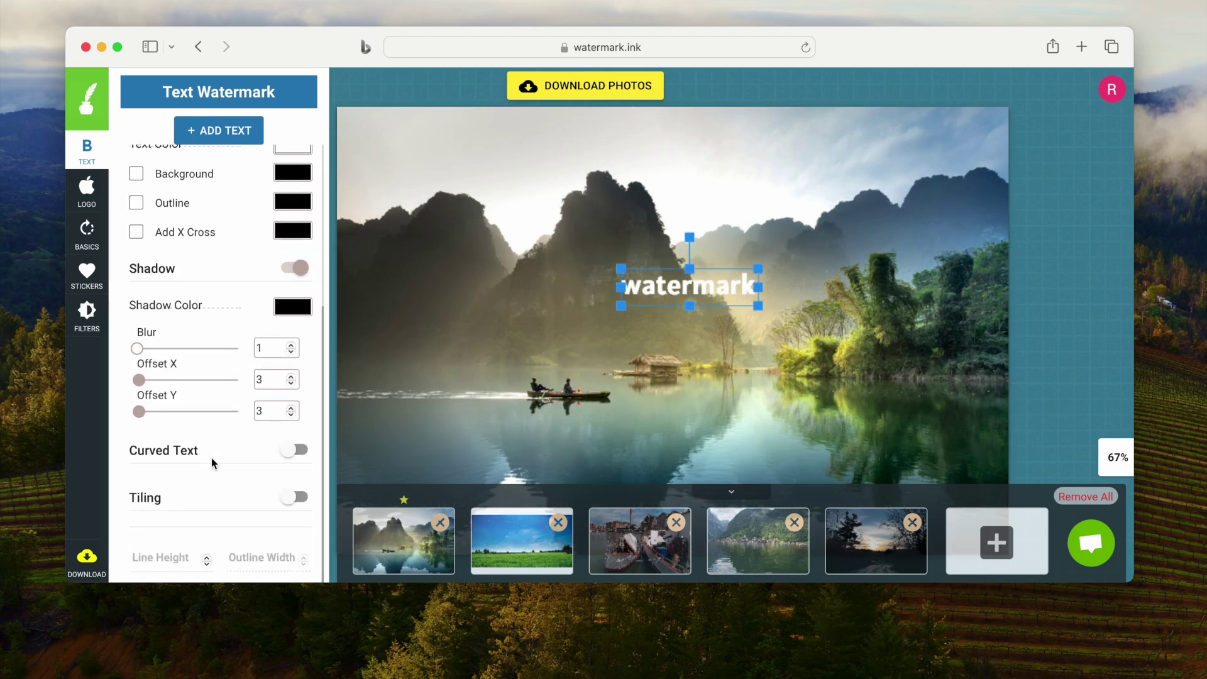
pyautogui.scroll(5, 216, 464)
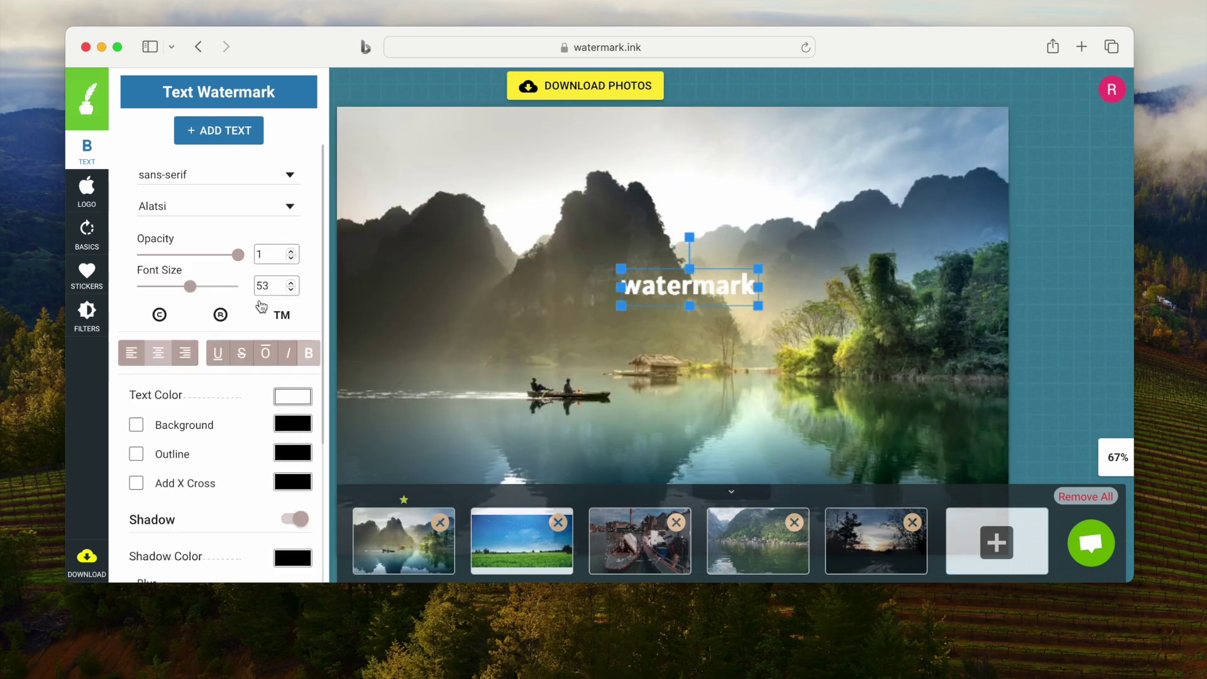
# Step: Add and position the rotated watermark logo, then bring up the download options
pyautogui.click(86, 192)
pyautogui.moveTo(290, 47); pyautogui.dragTo(371, 45)
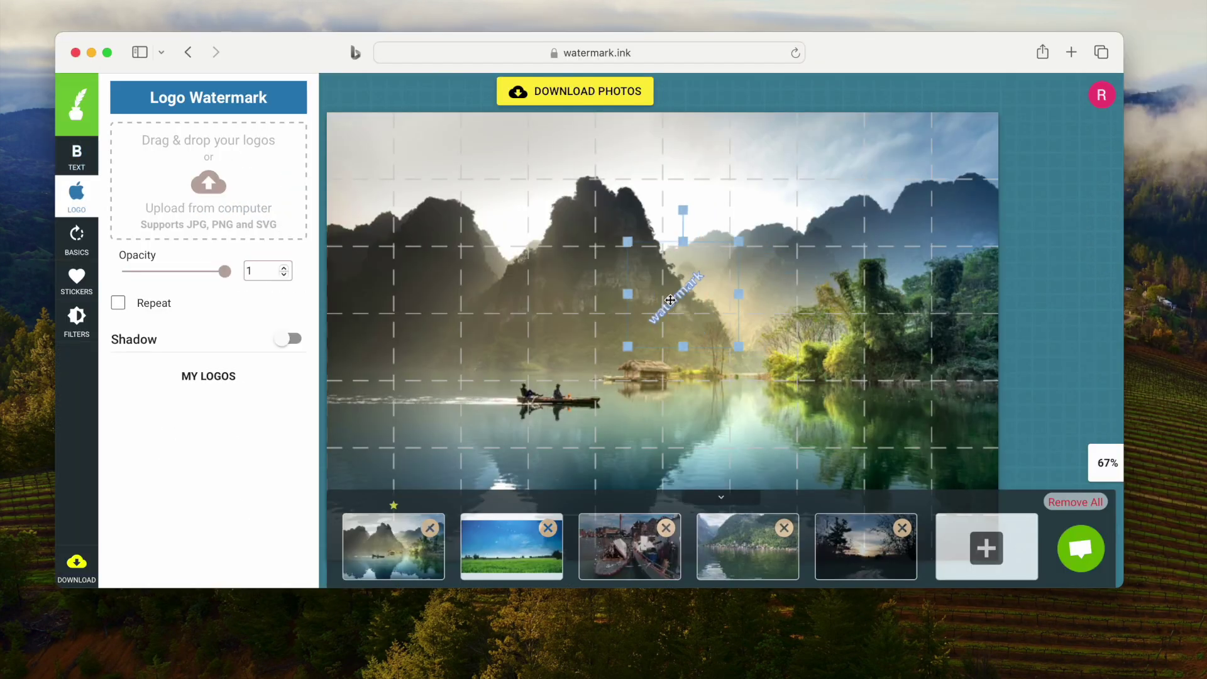
pyautogui.moveTo(665, 297); pyautogui.dragTo(633, 291)
pyautogui.click(575, 93)
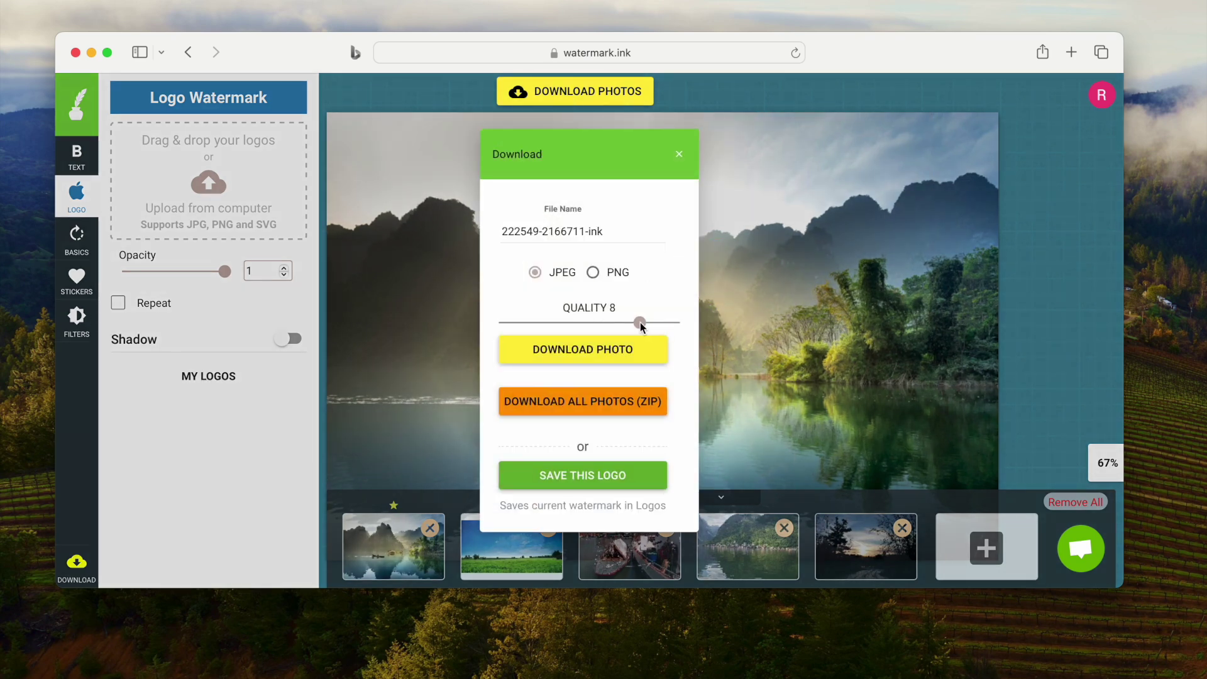
# Step: Download the photos at JPEG quality 10, allowing downloads, and show images.zip in Downloads
pyautogui.moveTo(640, 323); pyautogui.dragTo(679, 322)
pyautogui.click(595, 413)
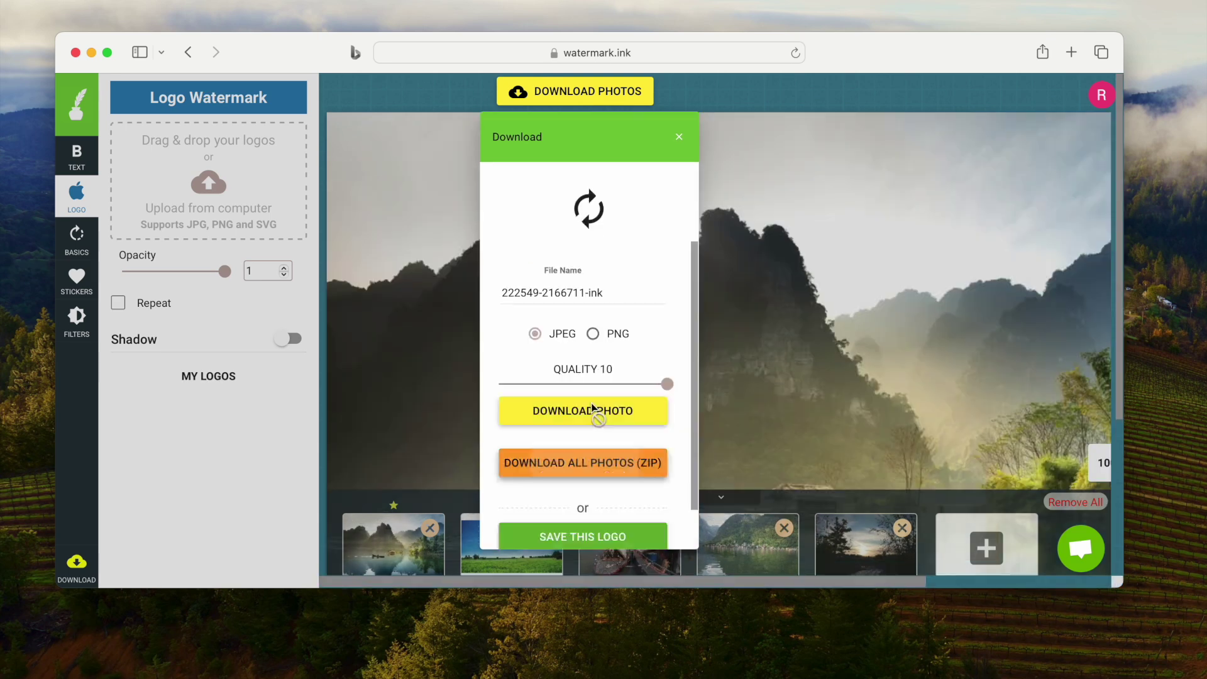
pyautogui.click(725, 359)
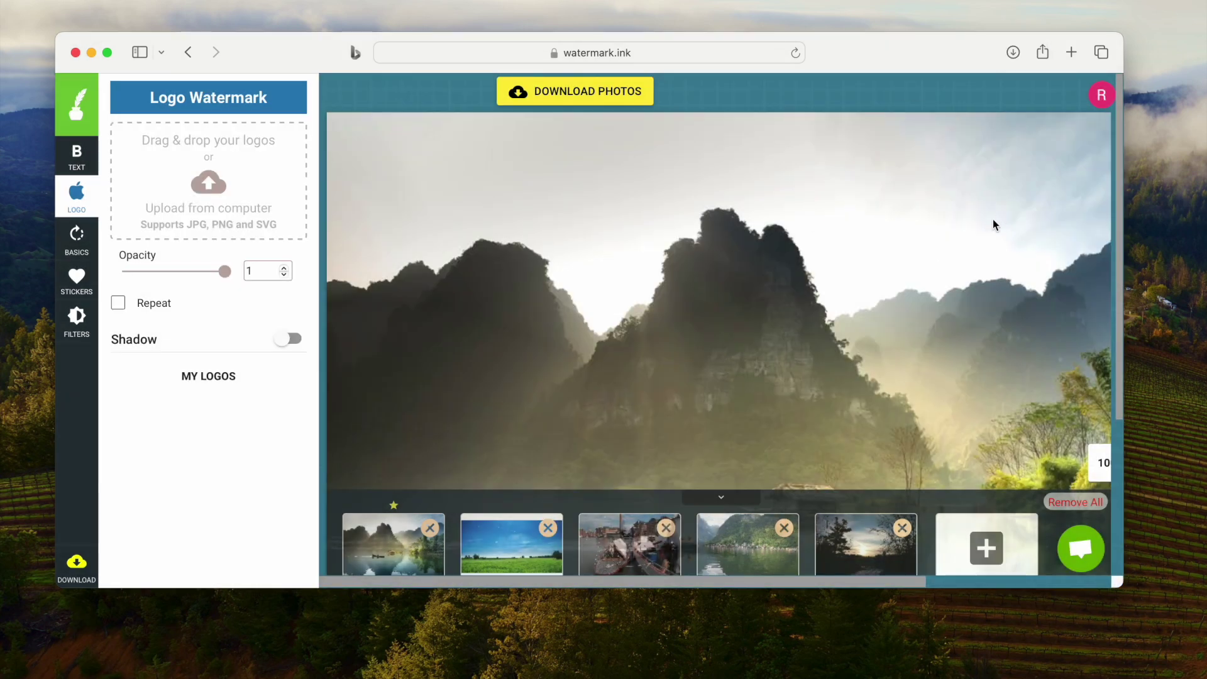
pyautogui.click(1013, 55)
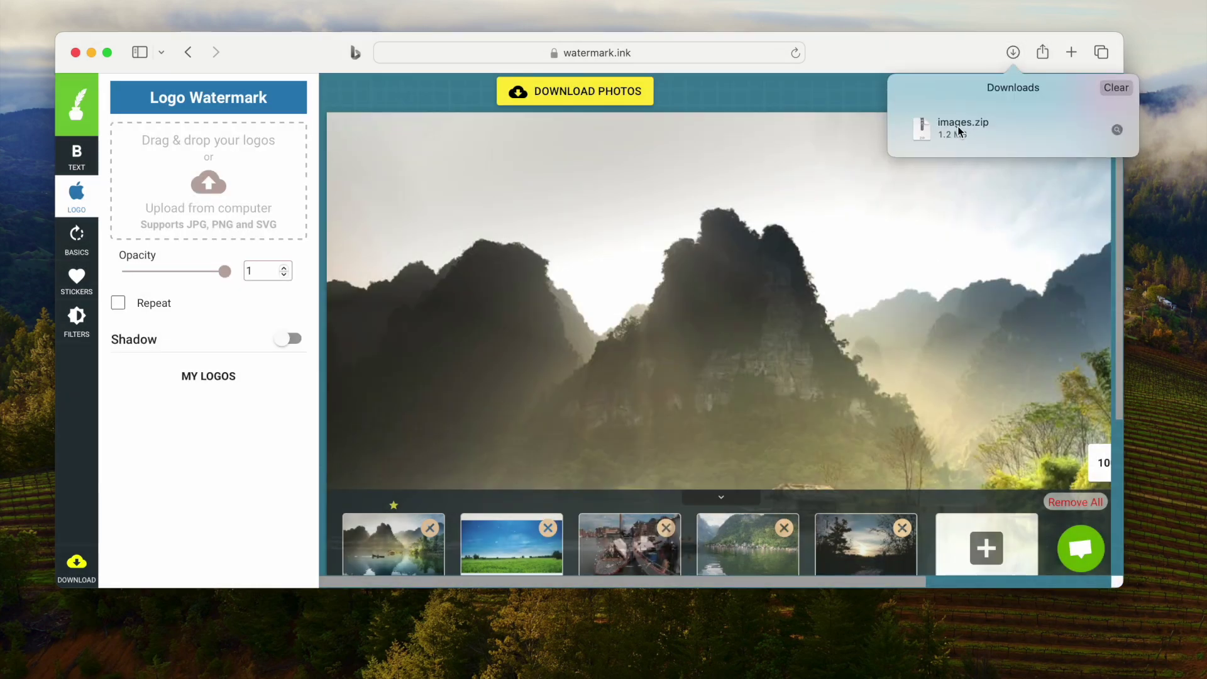
# Step: Open images.zip from Downloads and preview the watermarked -ink.jpeg copies in Finder
pyautogui.doubleClick(917, 127)
pyautogui.click(190, 104)
pyautogui.press('Down')
pyautogui.press('Down')
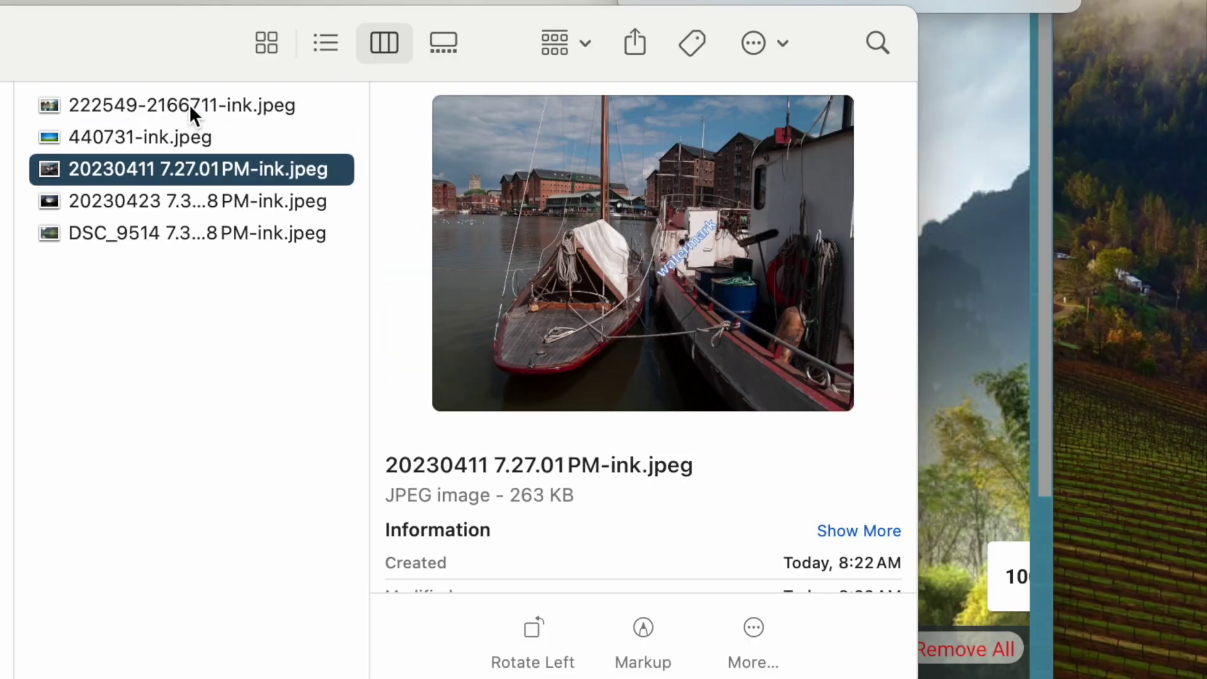
pyautogui.press('Down')
pyautogui.press('Down')
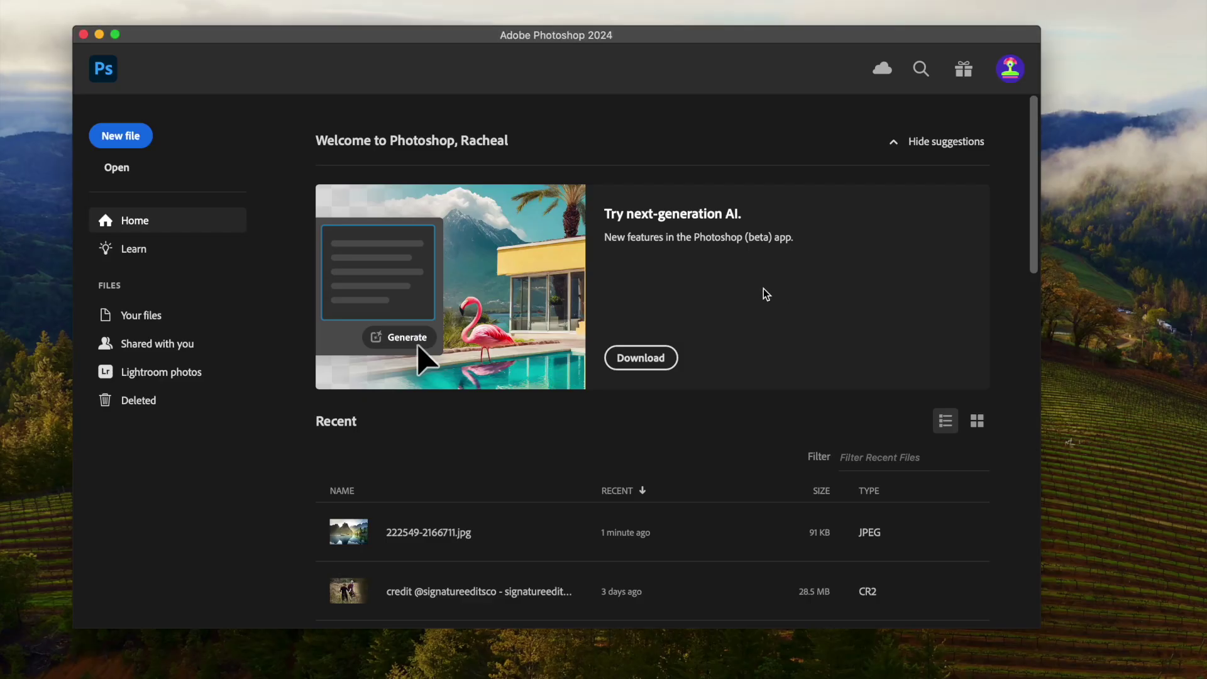
pyautogui.scroll(-1, 766, 295)
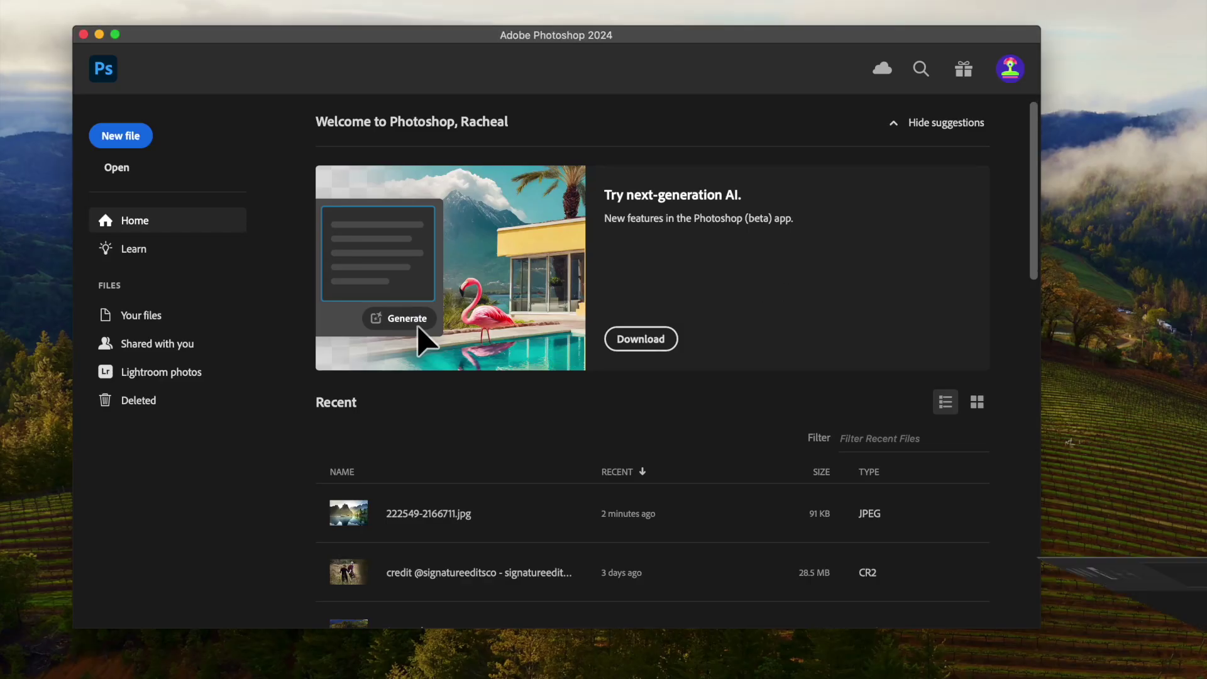
# Step: Move Lightroom out of the way and open 222549-2166711.jpg from Photoshop's recent files
pyautogui.moveTo(445, 81); pyautogui.dragTo(476, 105)
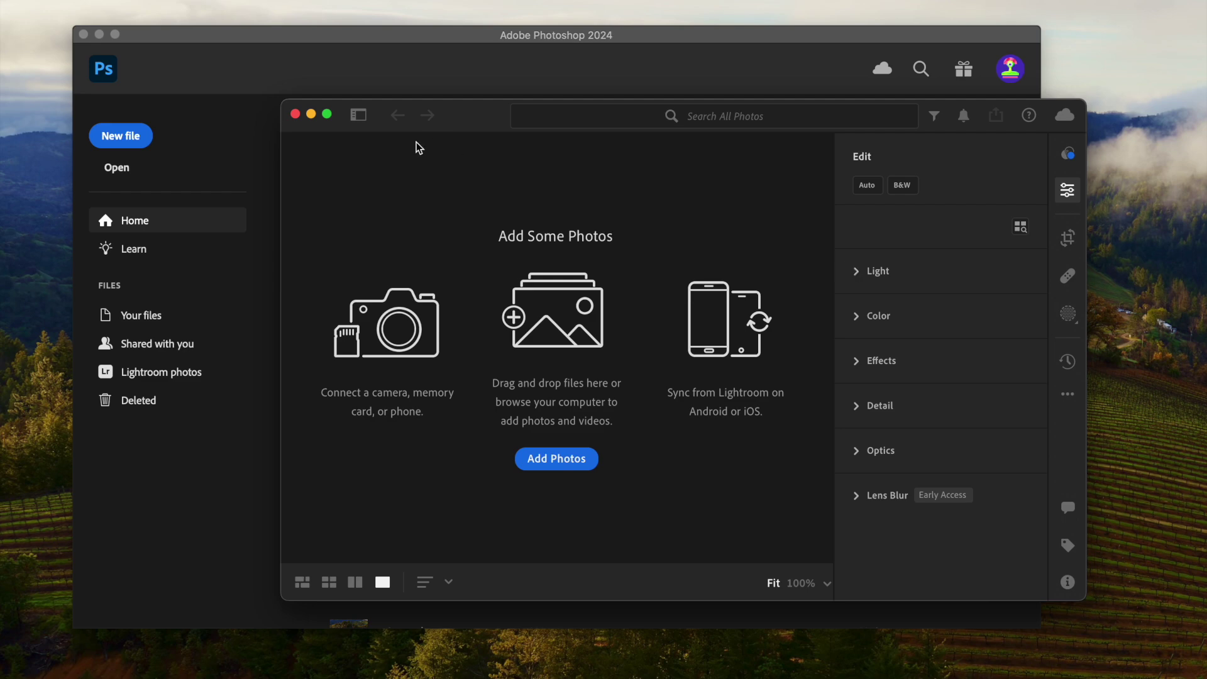
pyautogui.click(311, 114)
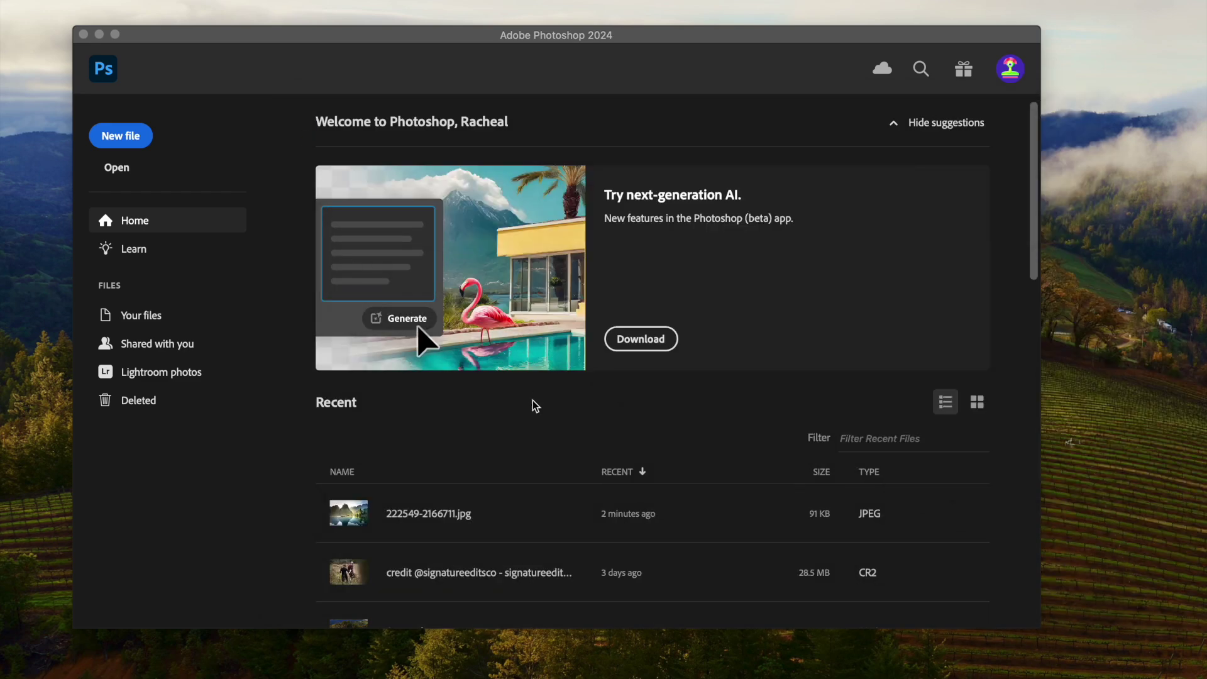
pyautogui.click(454, 514)
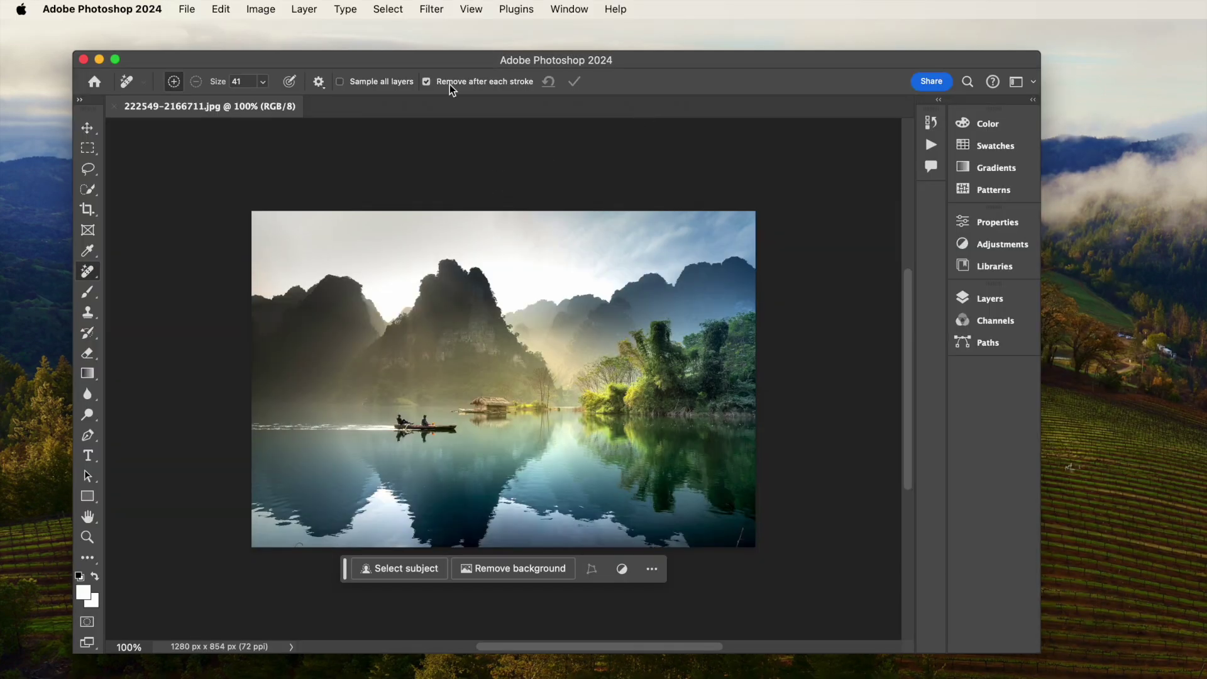
# Step: Create a 'watermark' action set in the Actions panel and start recording Action 1
pyautogui.click(569, 9)
pyautogui.click(566, 155)
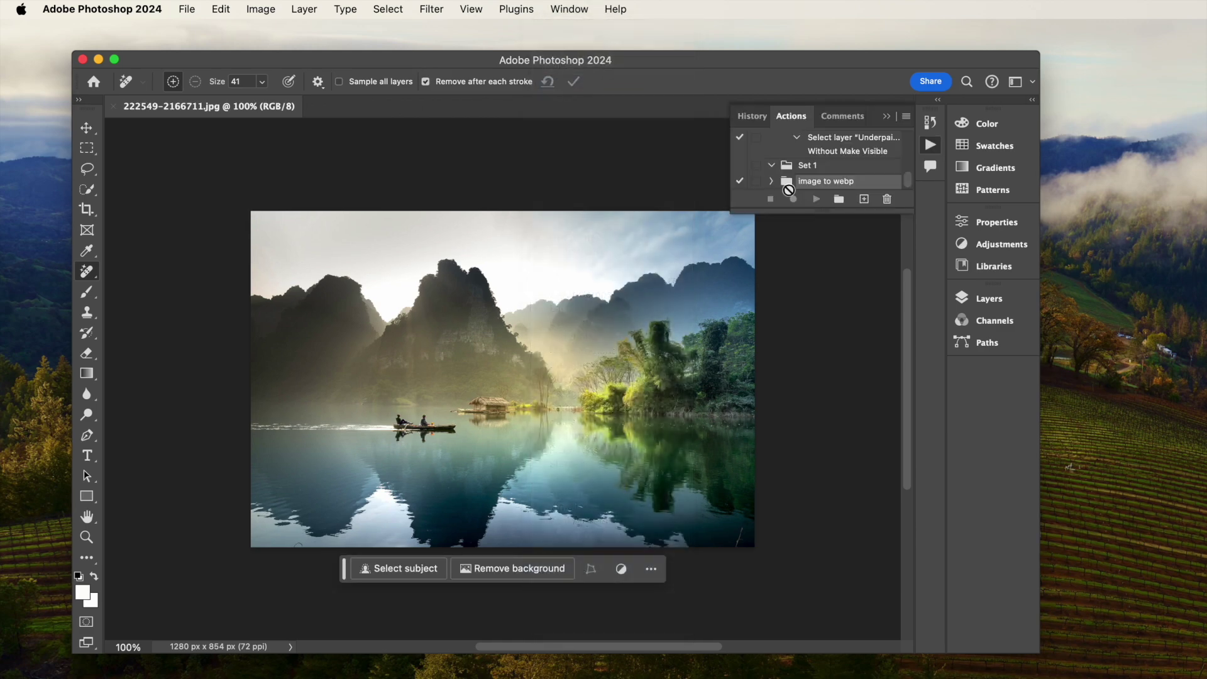
pyautogui.click(839, 198)
pyautogui.write('watermark')
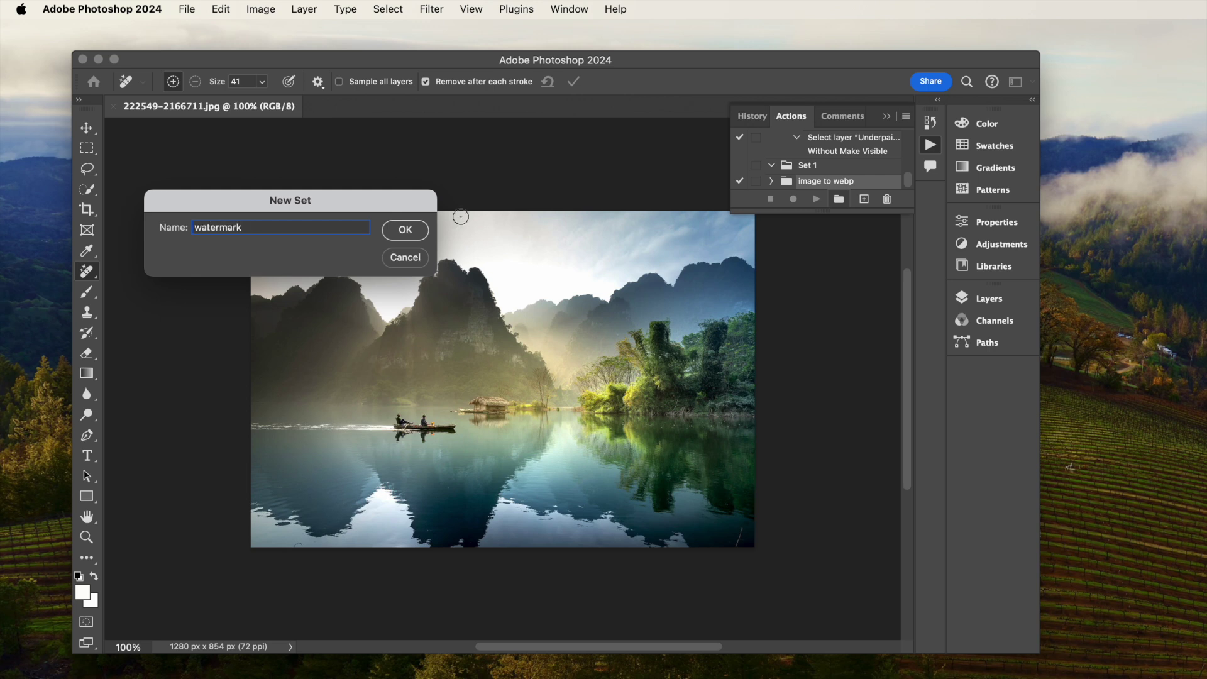
pyautogui.click(406, 230)
pyautogui.click(863, 199)
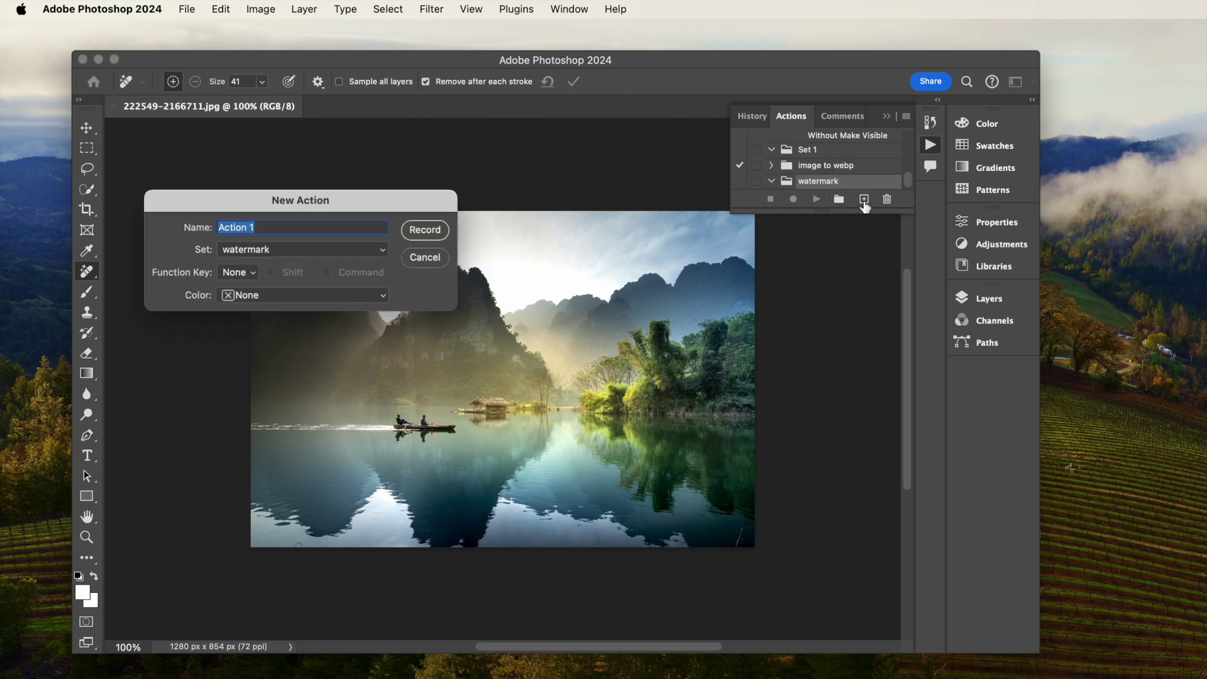
pyautogui.click(425, 230)
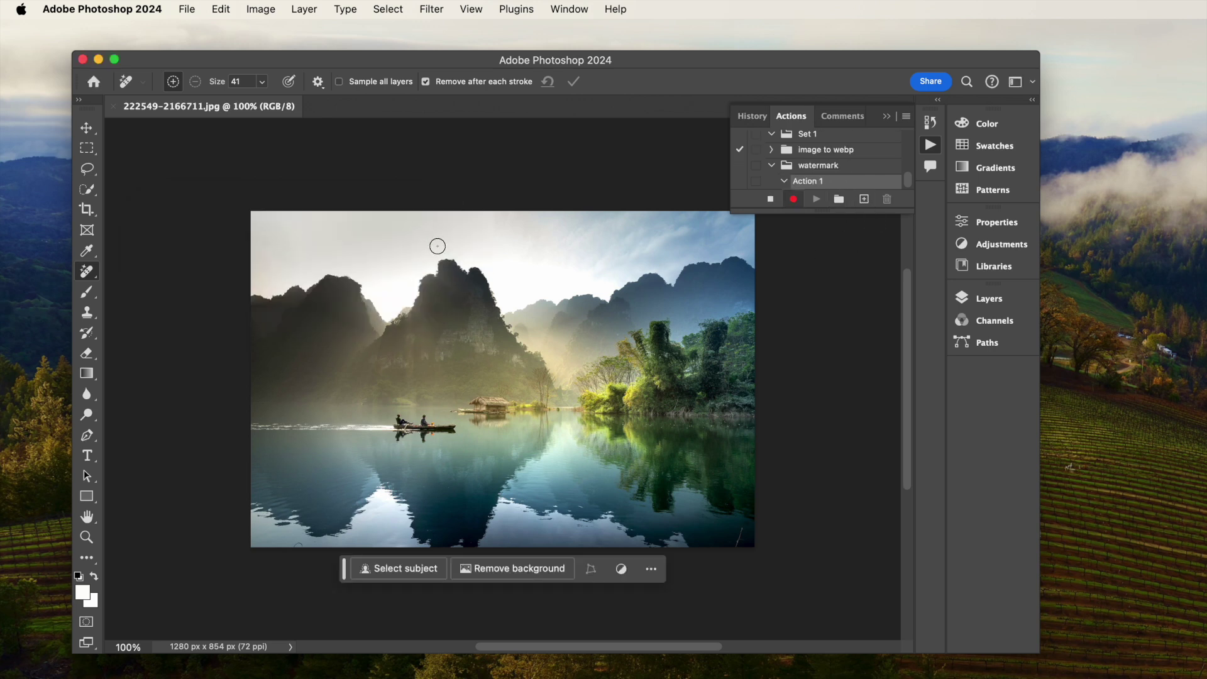
pyautogui.click(188, 10)
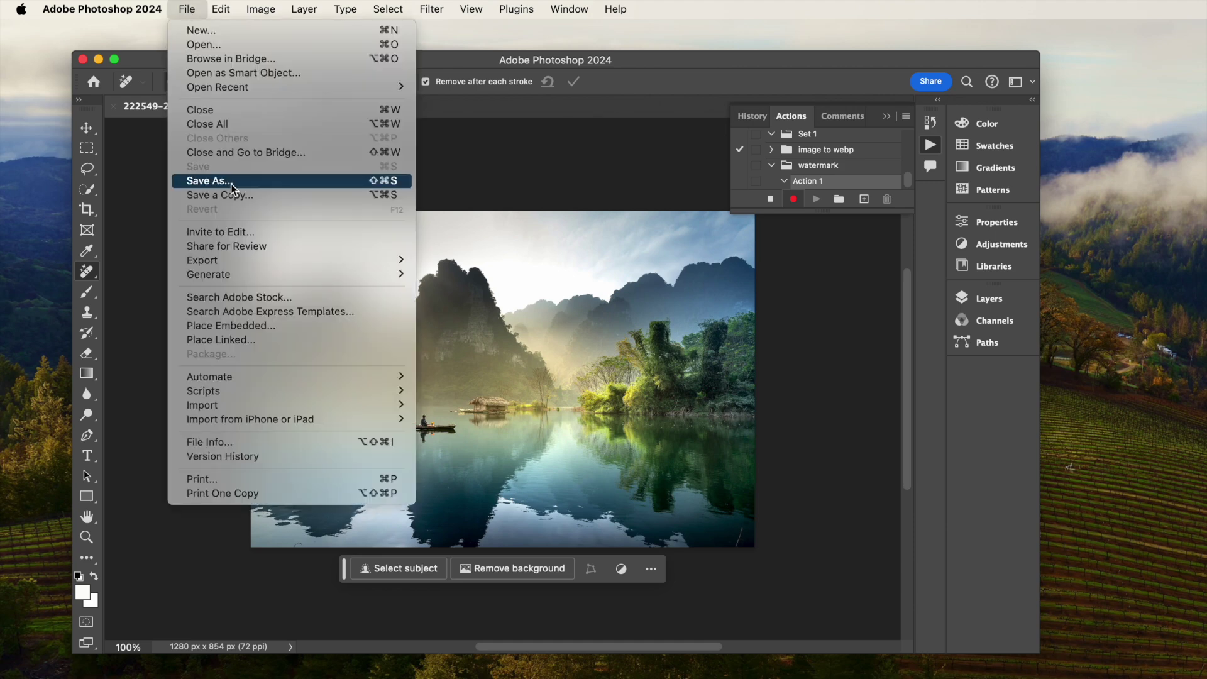
# Step: Place the transparent watermark file over the lake photo
pyautogui.click(235, 325)
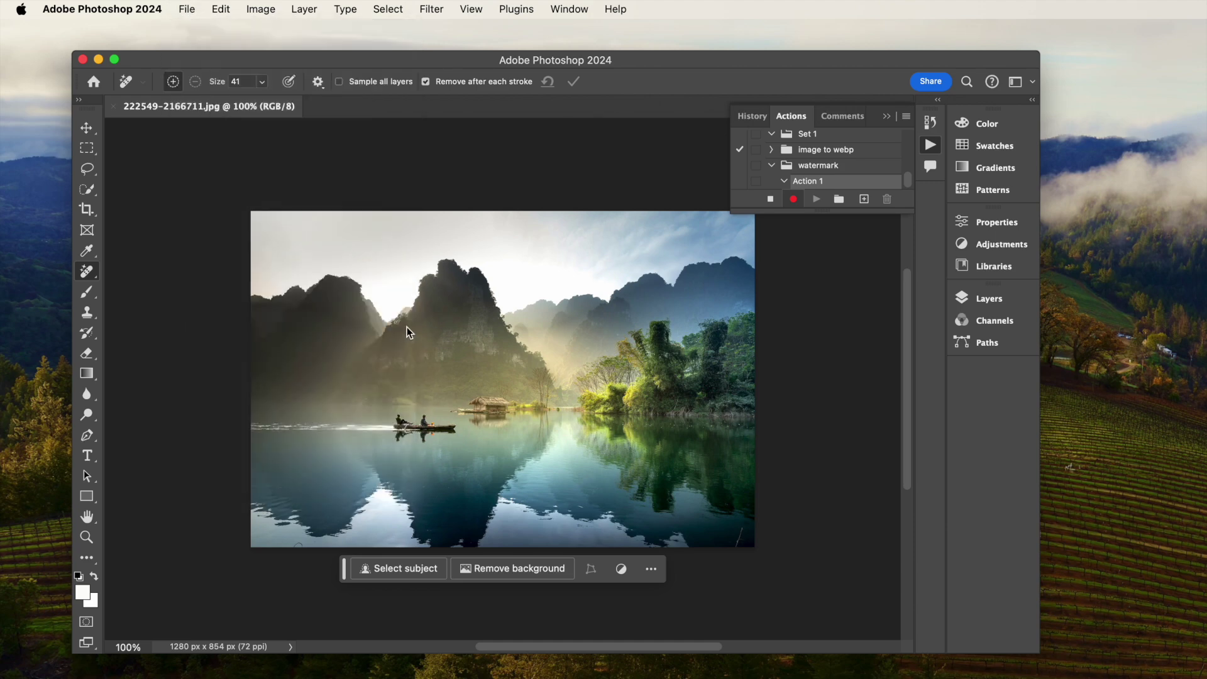
pyautogui.scroll(-3, 796, 300)
pyautogui.scroll(-5, 797, 300)
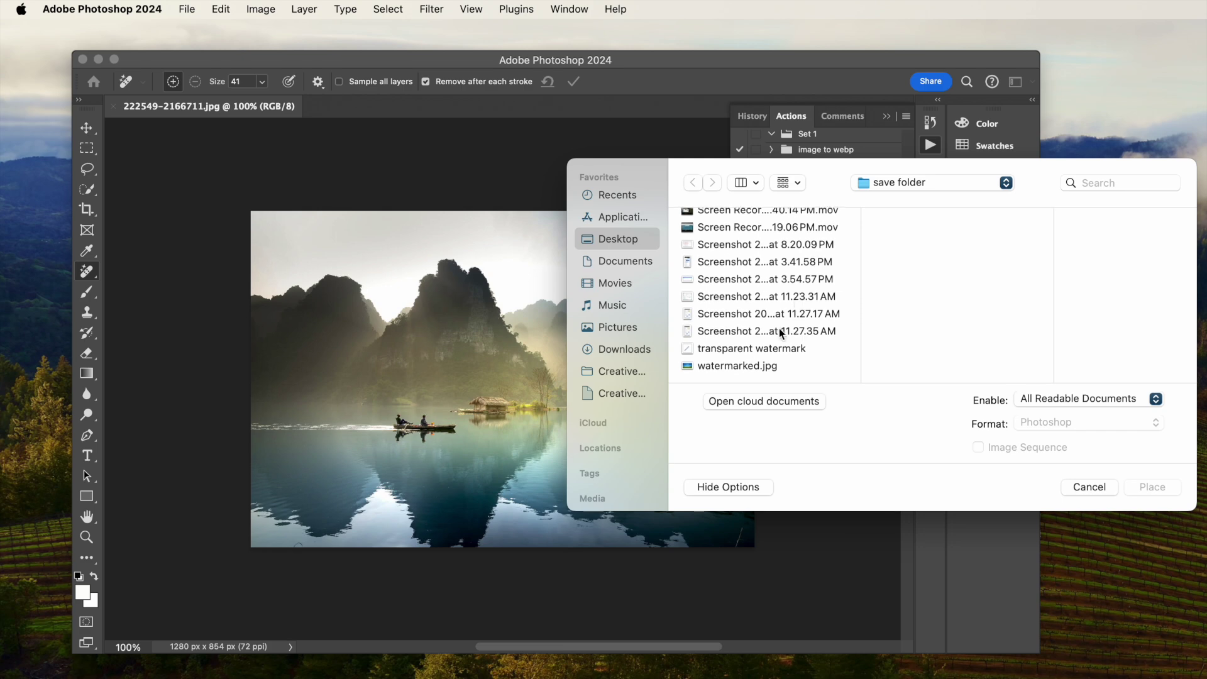
pyautogui.click(748, 348)
pyautogui.press('Return')
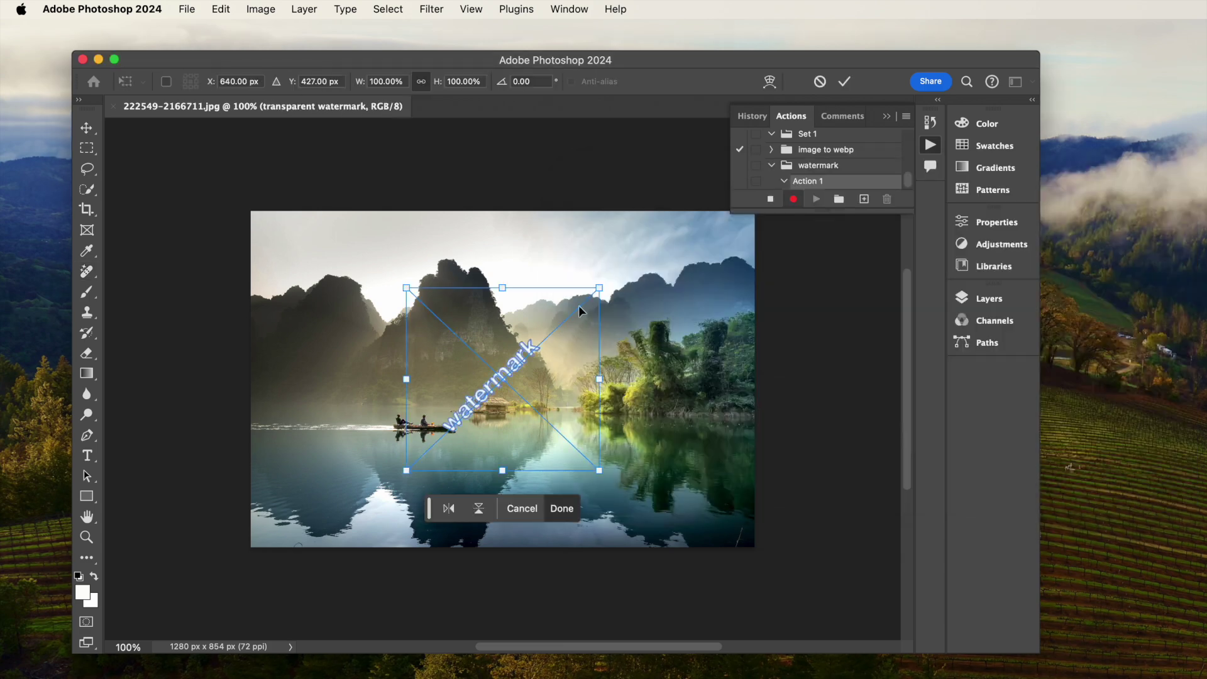
# Step: Scale the watermark to about 82%, centre and commit it, then stop recording
pyautogui.moveTo(597, 286); pyautogui.dragTo(564, 321)
pyautogui.moveTo(480, 396); pyautogui.dragTo(497, 380)
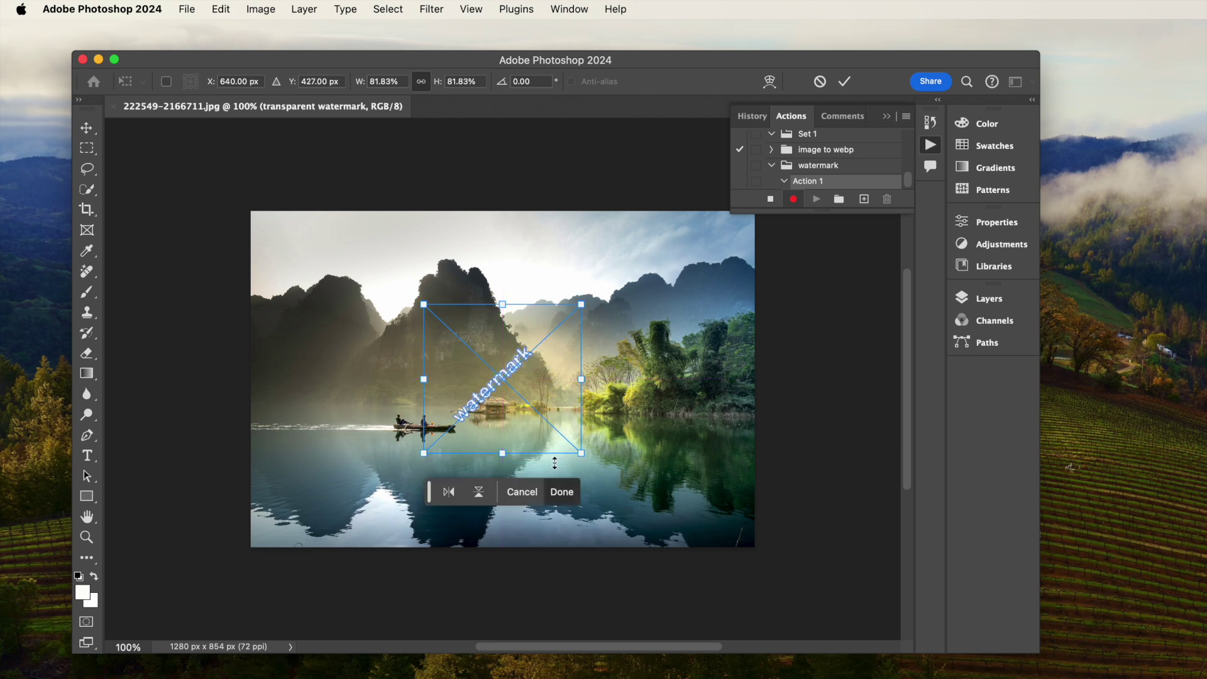
pyautogui.click(561, 493)
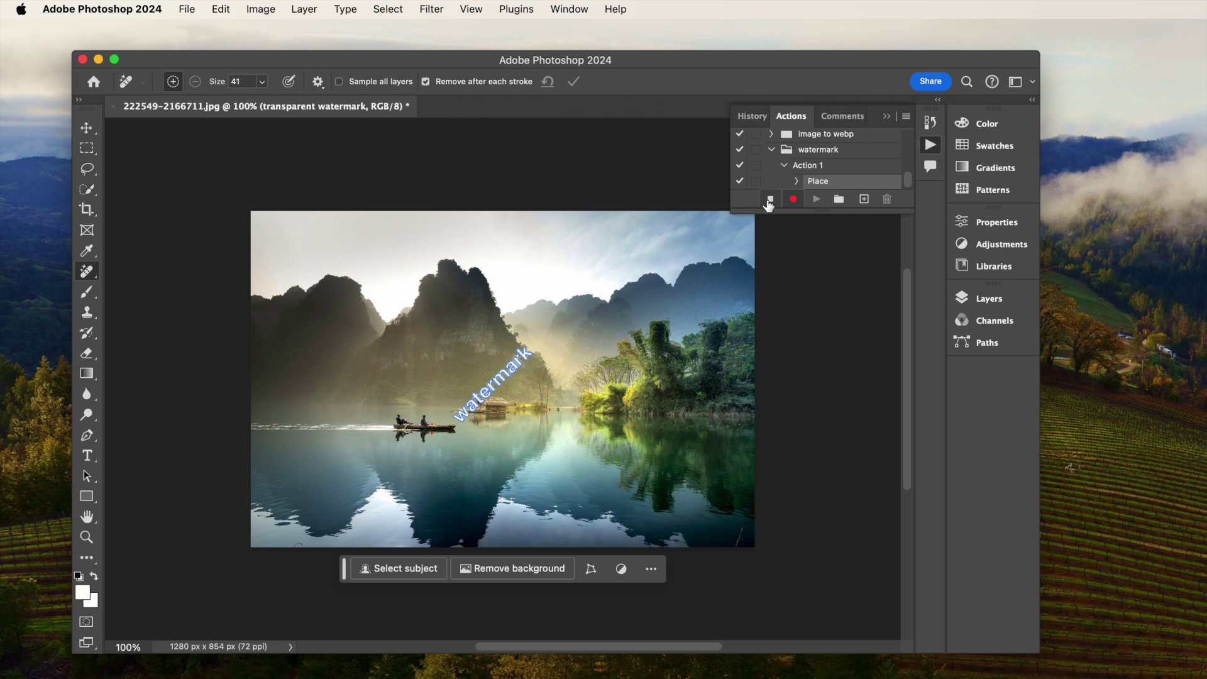
pyautogui.click(768, 199)
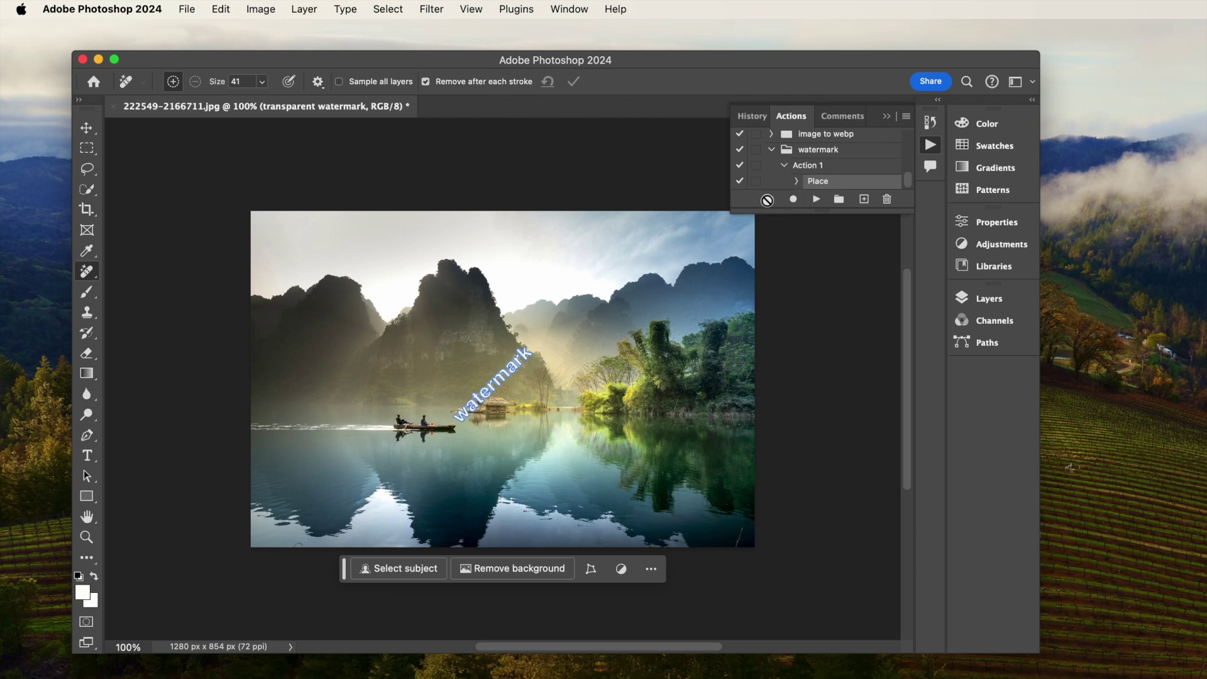
pyautogui.click(187, 10)
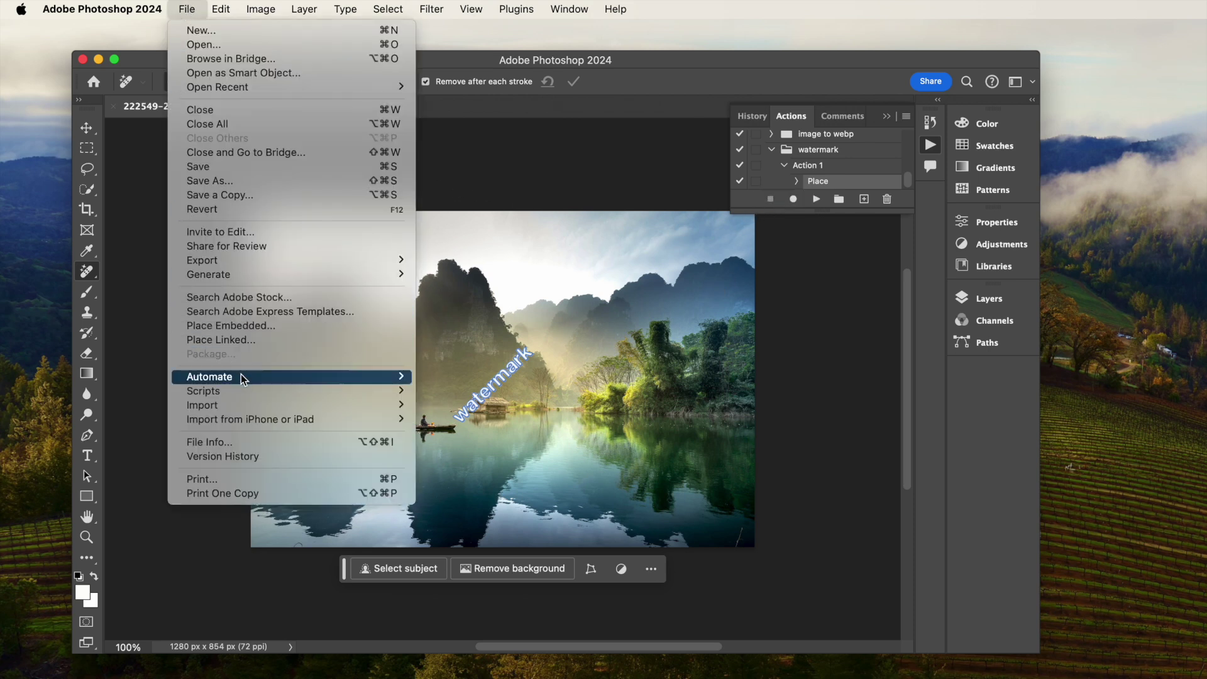
# Step: Batch-run the watermark set's Action 1 on the images folder
pyautogui.moveTo(243, 379)
pyautogui.click(442, 379)
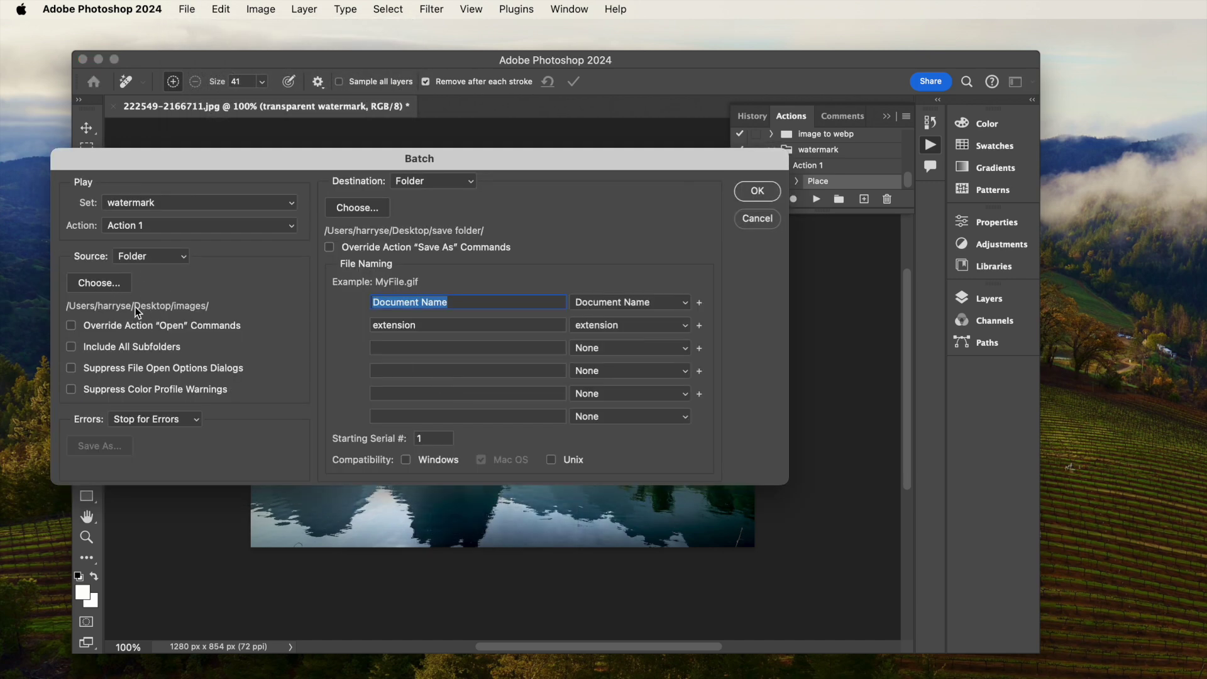
pyautogui.click(756, 192)
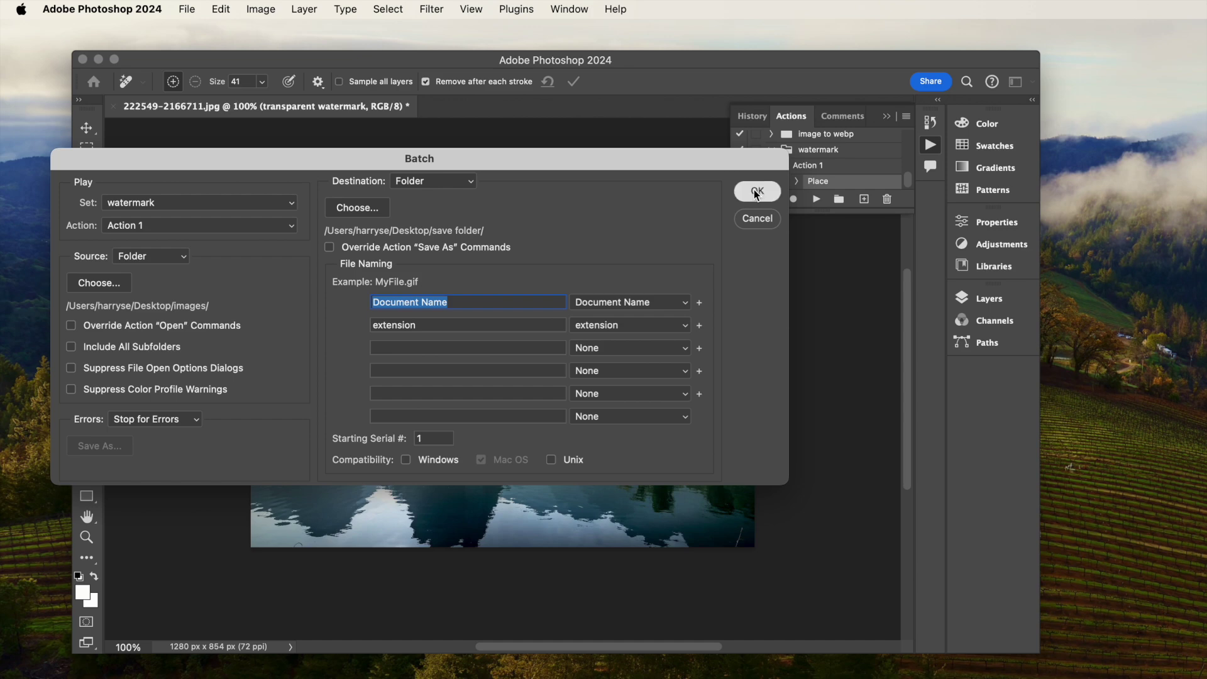
# Step: Save each watermarked image as a JPEG copy into the save folder and preview them
pyautogui.click(685, 406)
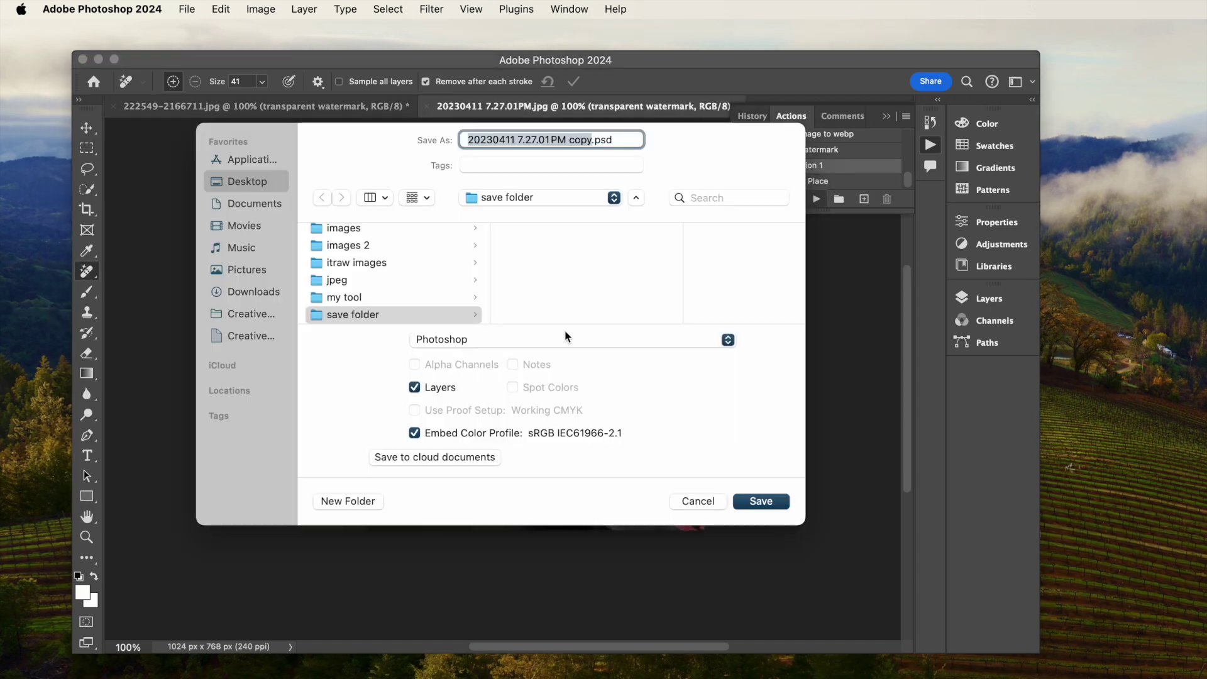
pyautogui.click(521, 343)
pyautogui.click(443, 459)
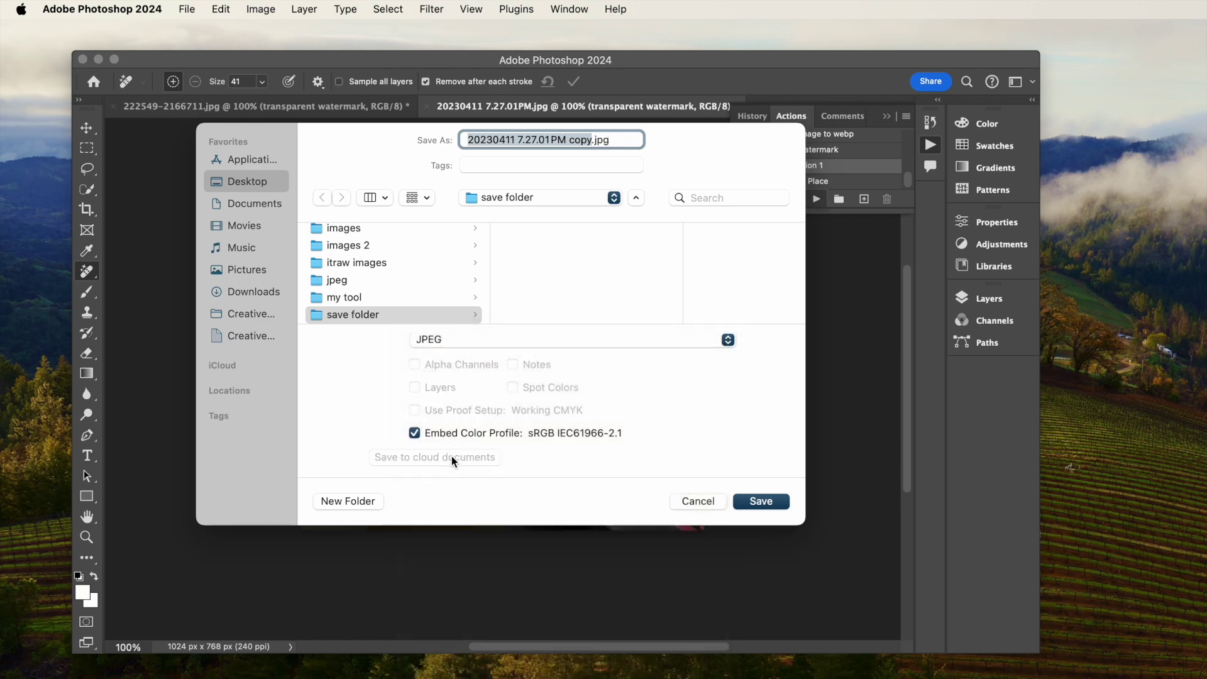
pyautogui.click(760, 500)
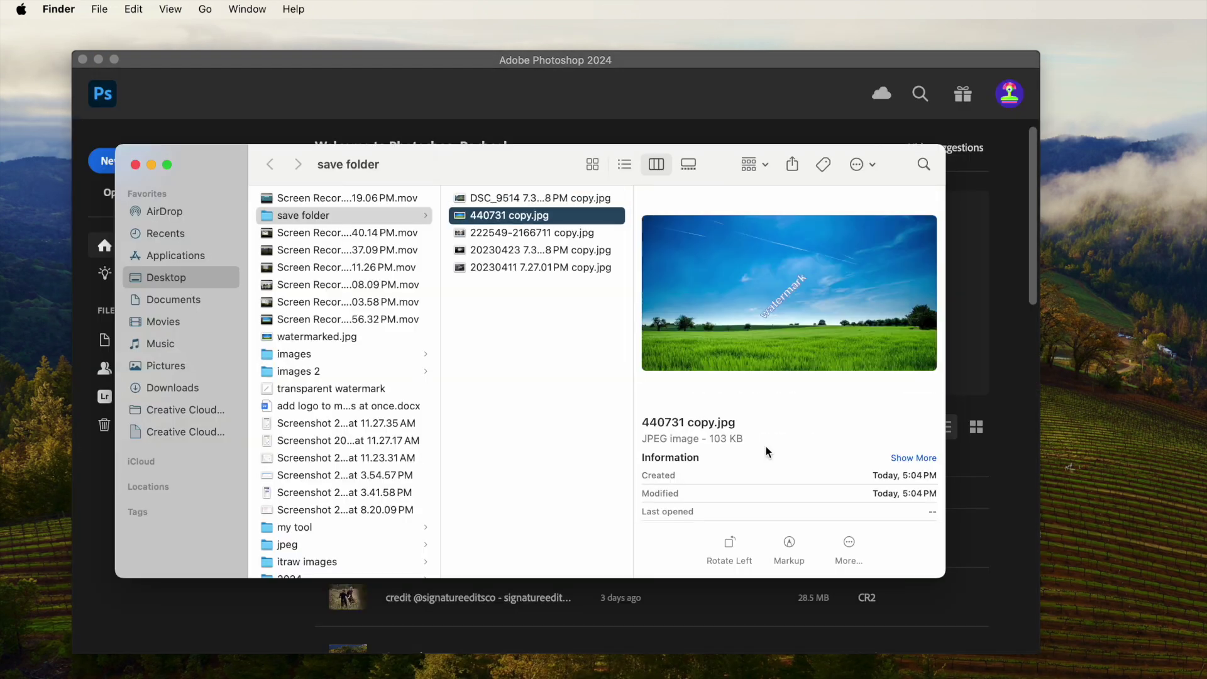
pyautogui.press('Down')
pyautogui.press('Down')
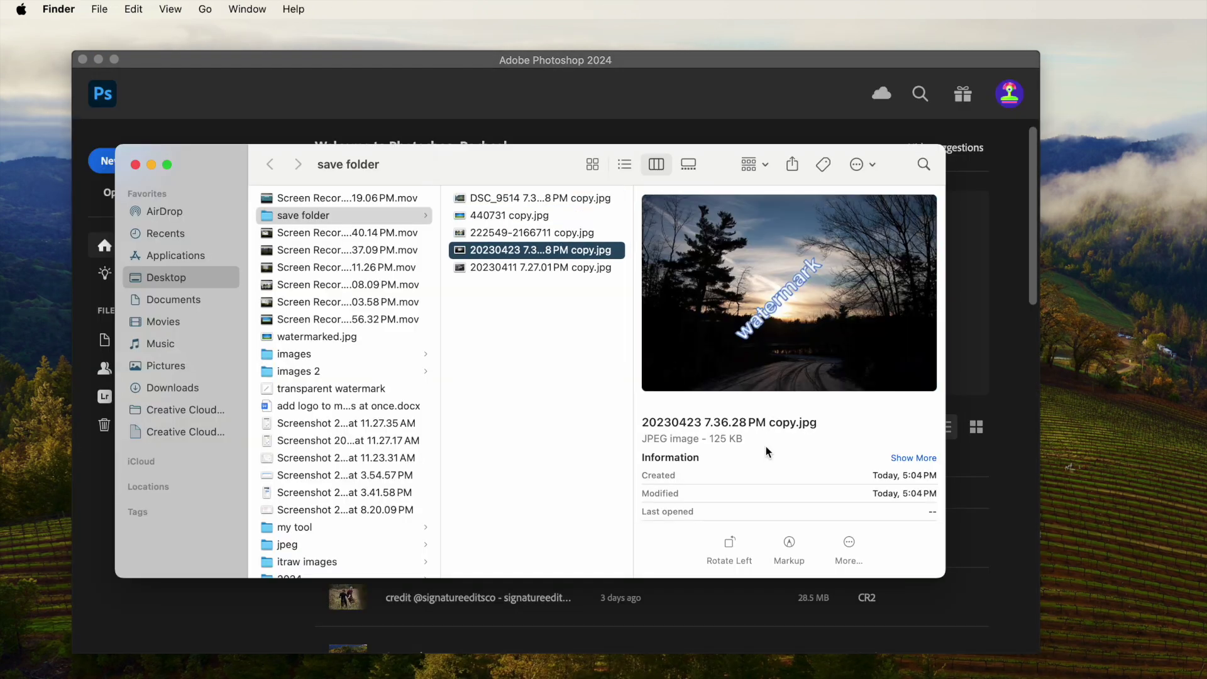
pyautogui.press('Down')
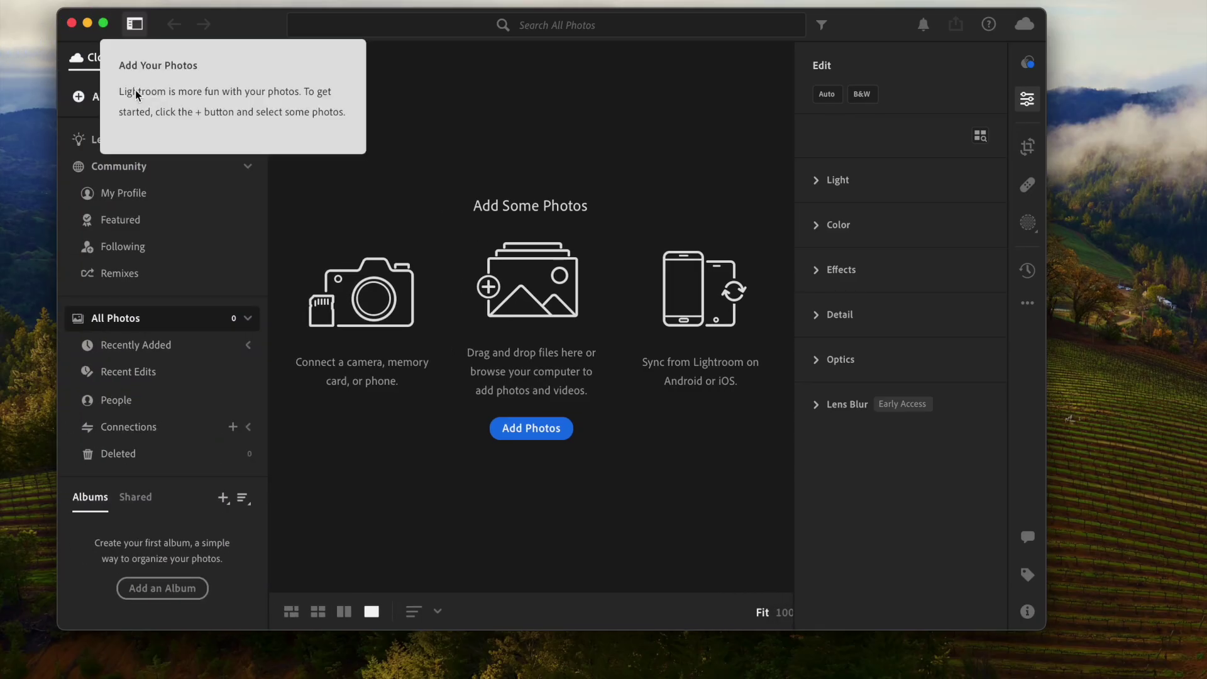
# Step: Import all five jpg photos from the images folder into the Lightroom library
pyautogui.click(119, 98)
pyautogui.click(722, 226)
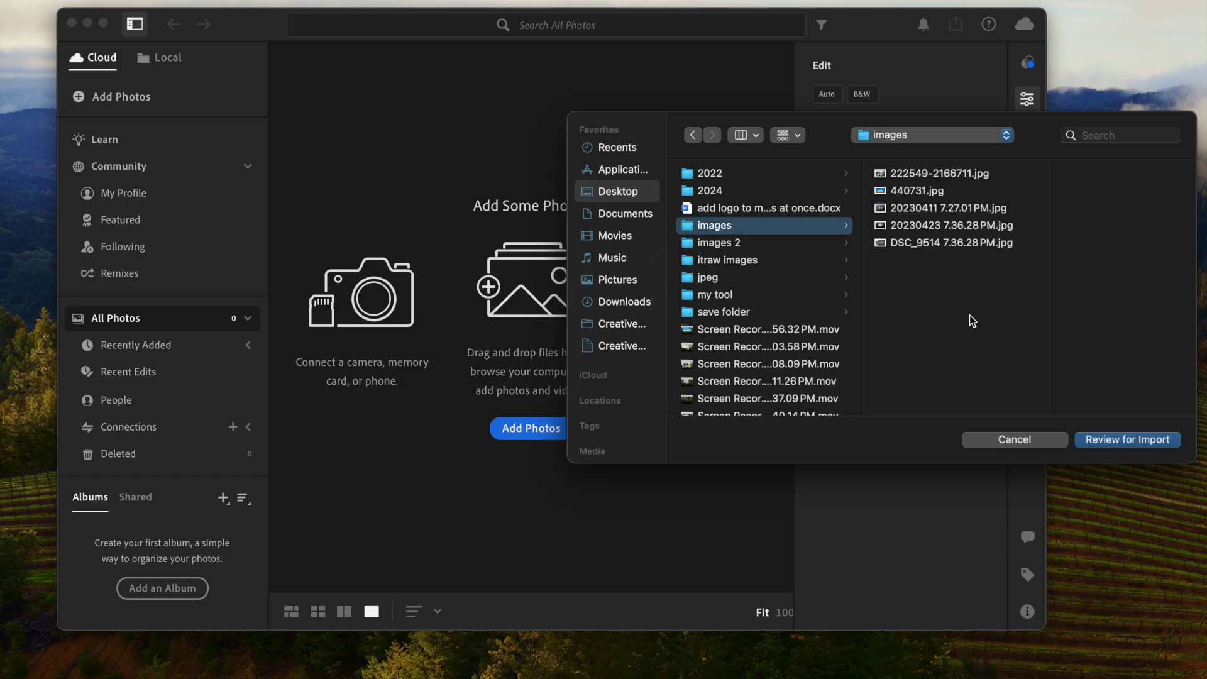
pyautogui.moveTo(971, 324); pyautogui.dragTo(930, 166)
pyautogui.click(1120, 440)
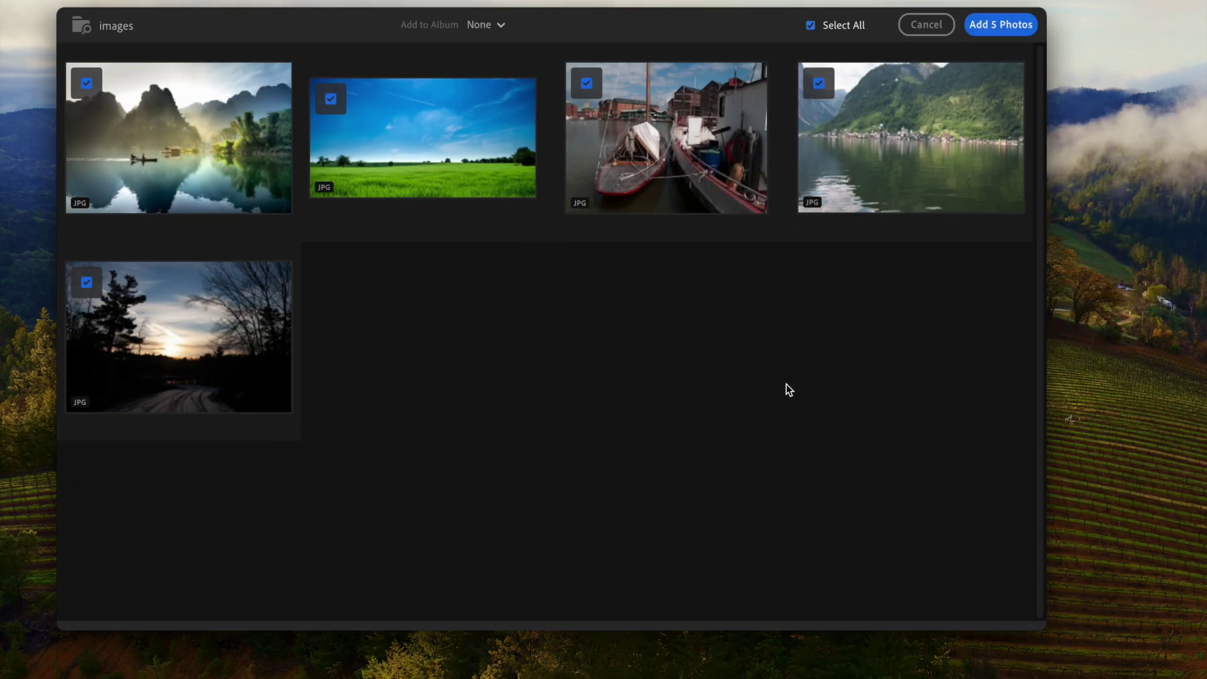
pyautogui.click(985, 29)
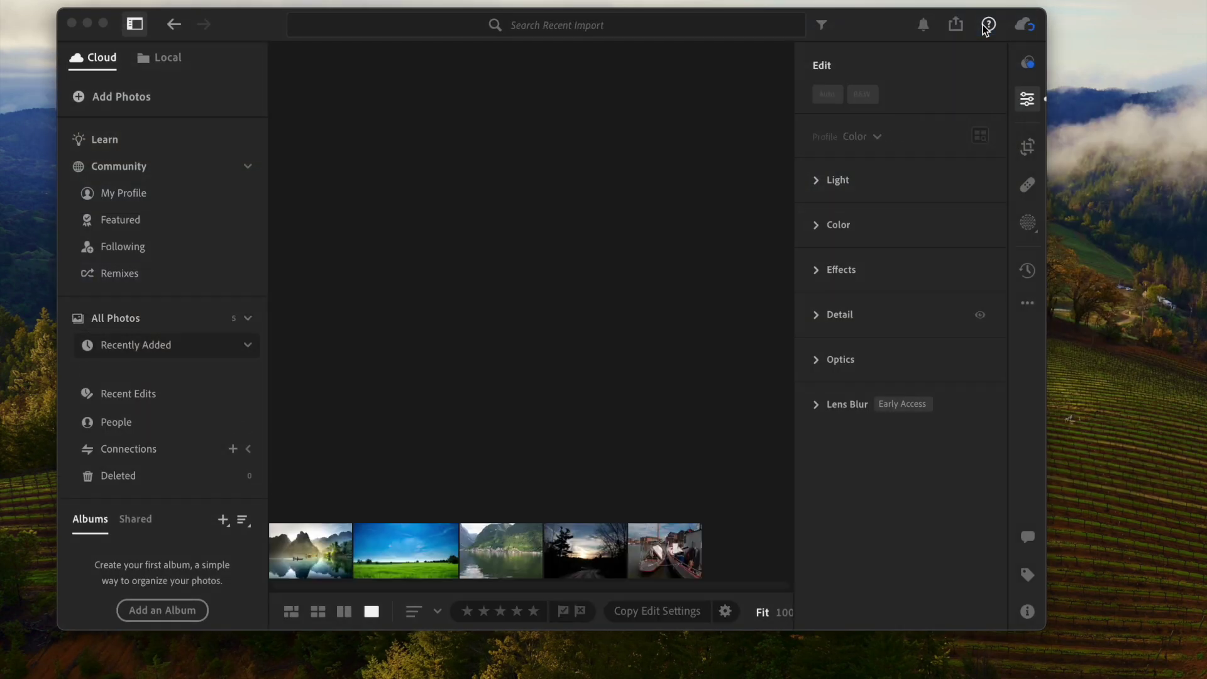
# Step: Start a custom export as JPG with Include Watermark turned on
pyautogui.click(955, 25)
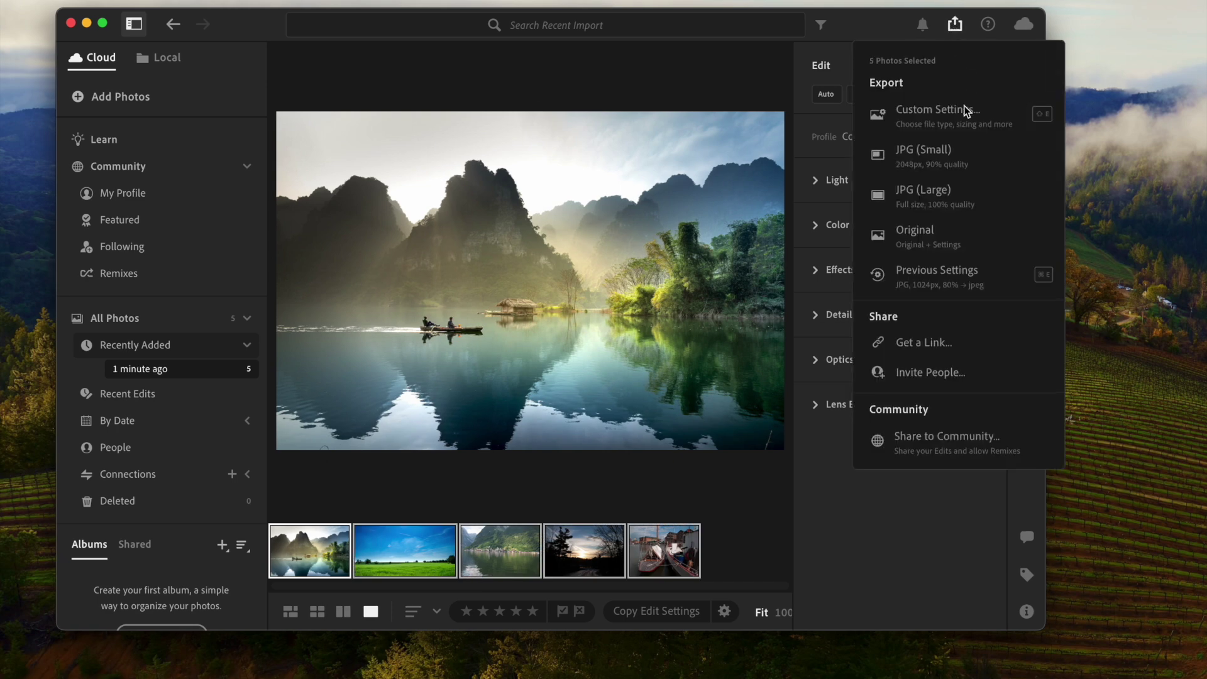
pyautogui.click(936, 111)
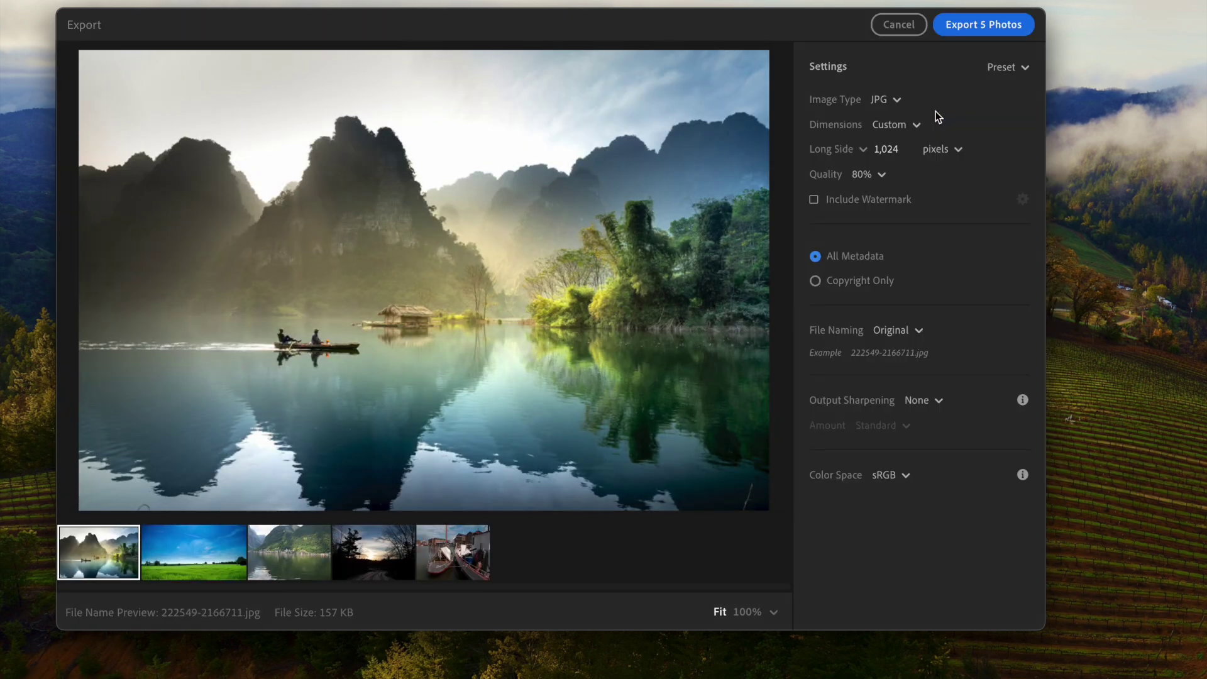
pyautogui.click(892, 100)
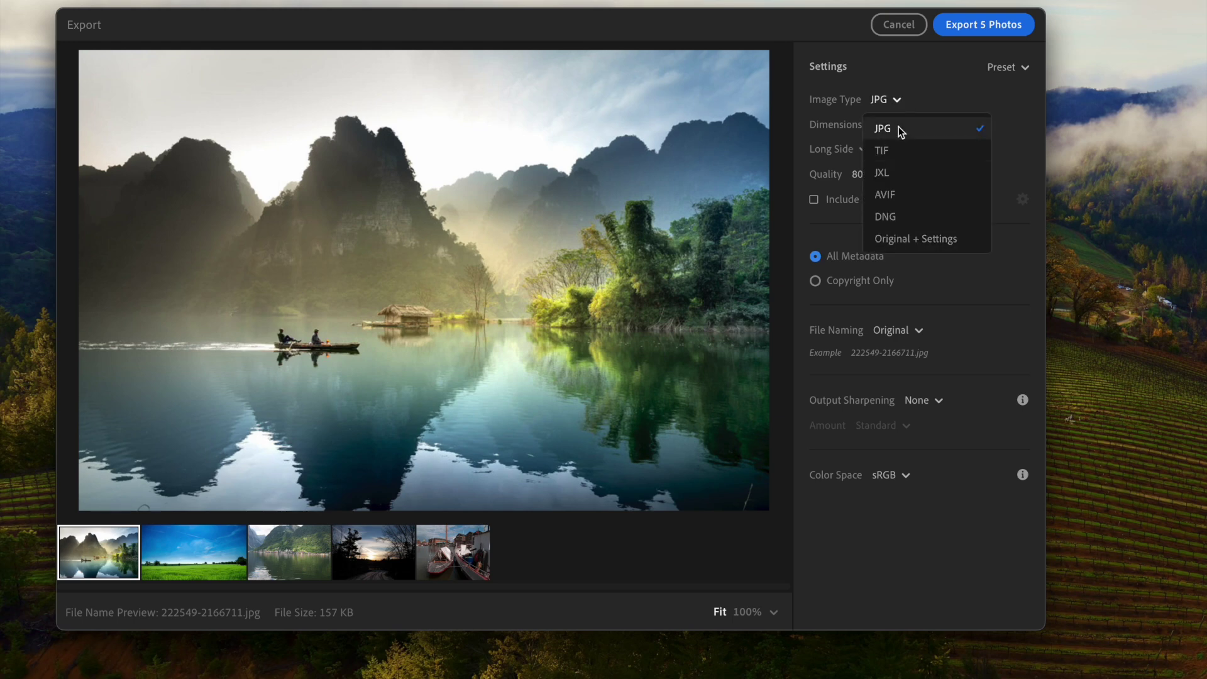
pyautogui.click(905, 130)
pyautogui.click(814, 199)
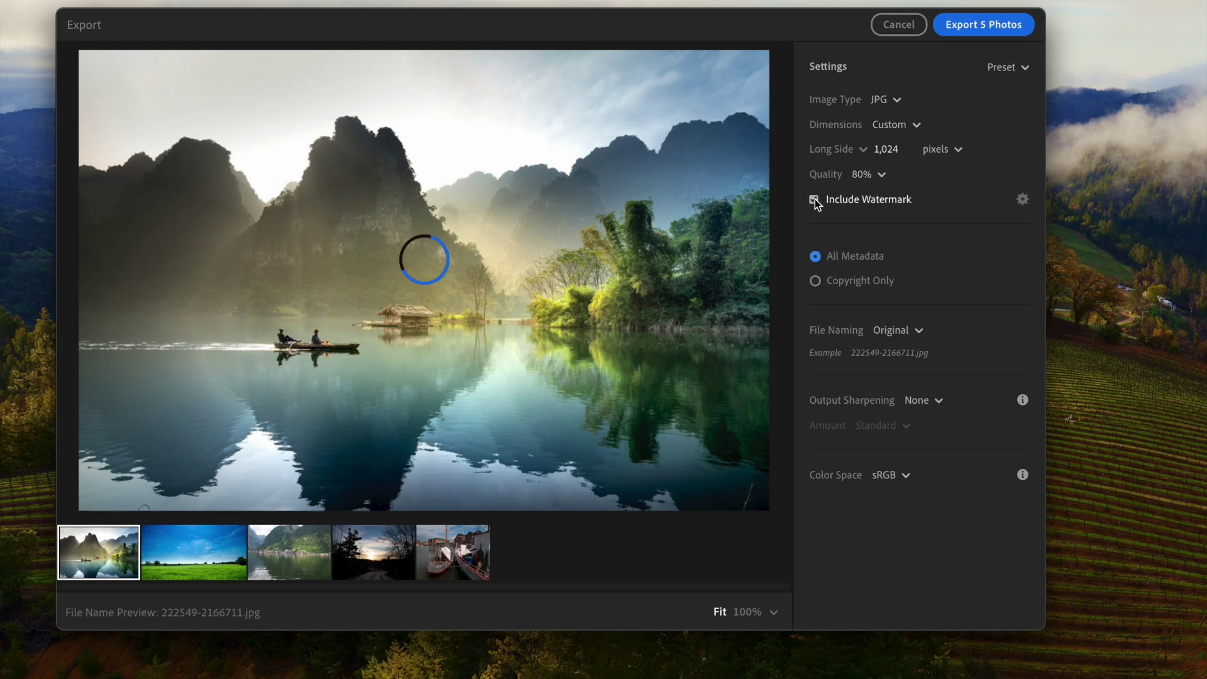
# Step: Enter 'watermark' as the text watermark and anchor it bottom-right
pyautogui.write('WATERMA')
pyautogui.press('BackSpace')
pyautogui.press('BackSpace')
pyautogui.press('BackSpace')
pyautogui.press('BackSpace')
pyautogui.press('BackSpace')
pyautogui.press('BackSpace')
pyautogui.press('BackSpace')
pyautogui.write('watermark')
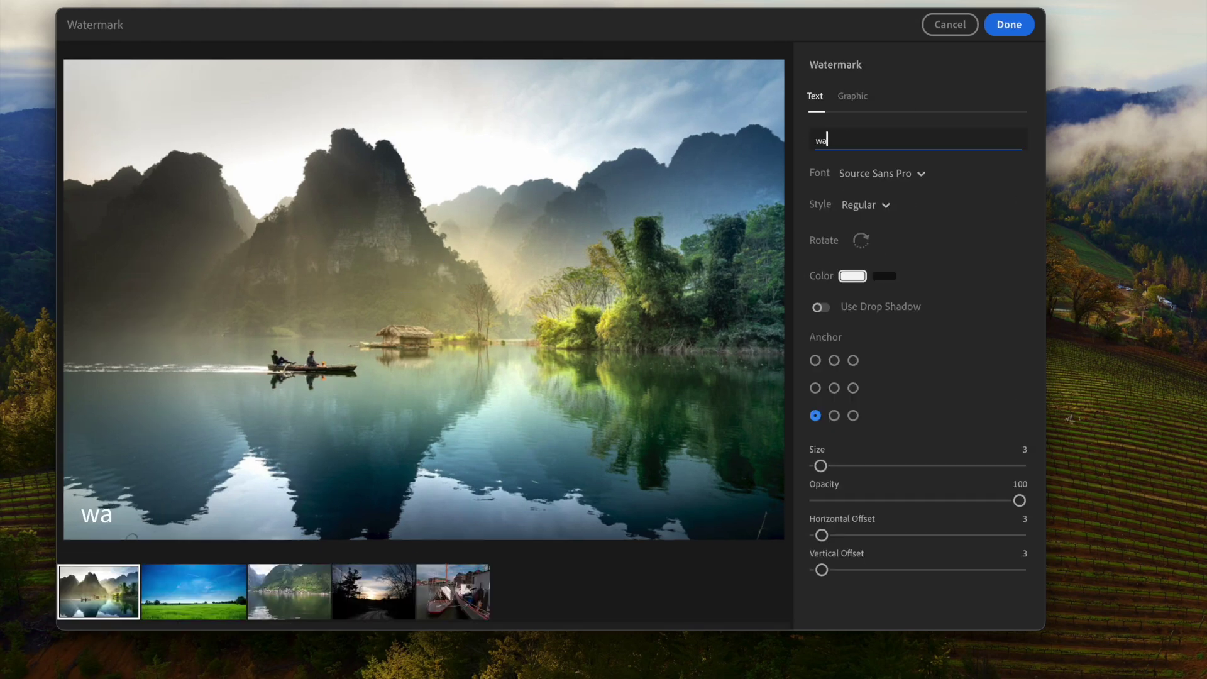
pyautogui.click(853, 410)
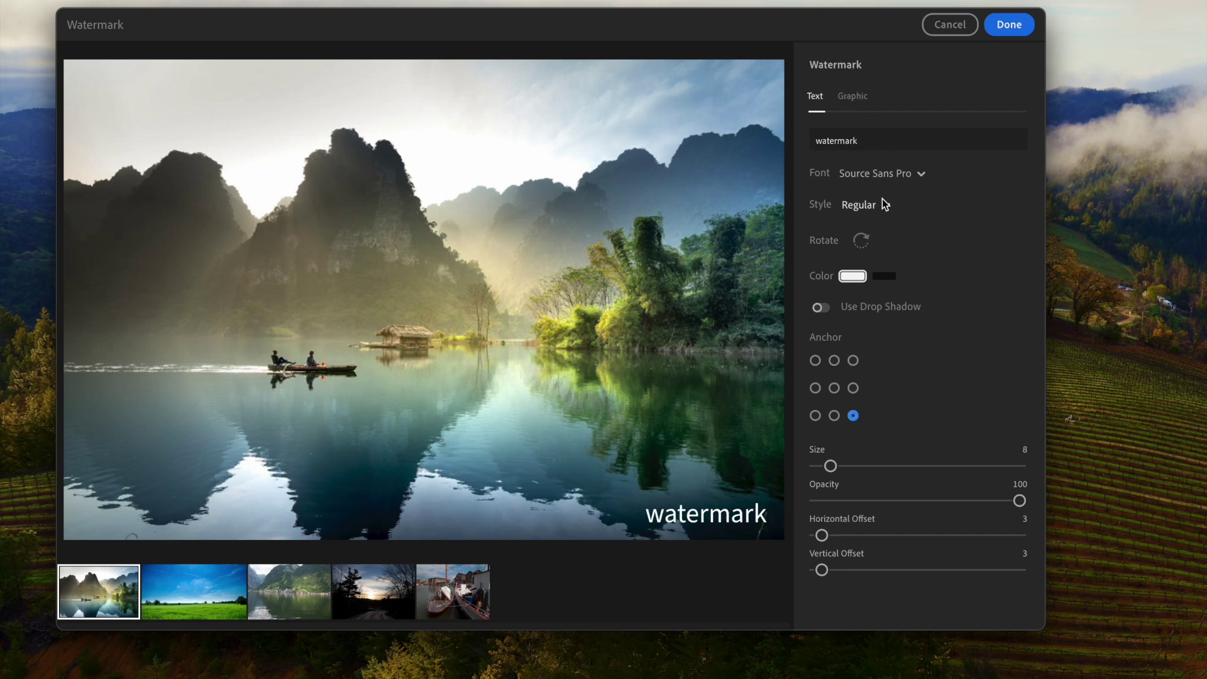
pyautogui.click(872, 142)
# Step: Switch to a graphic watermark using transparent watermark.png at size 33, centred
pyautogui.click(847, 95)
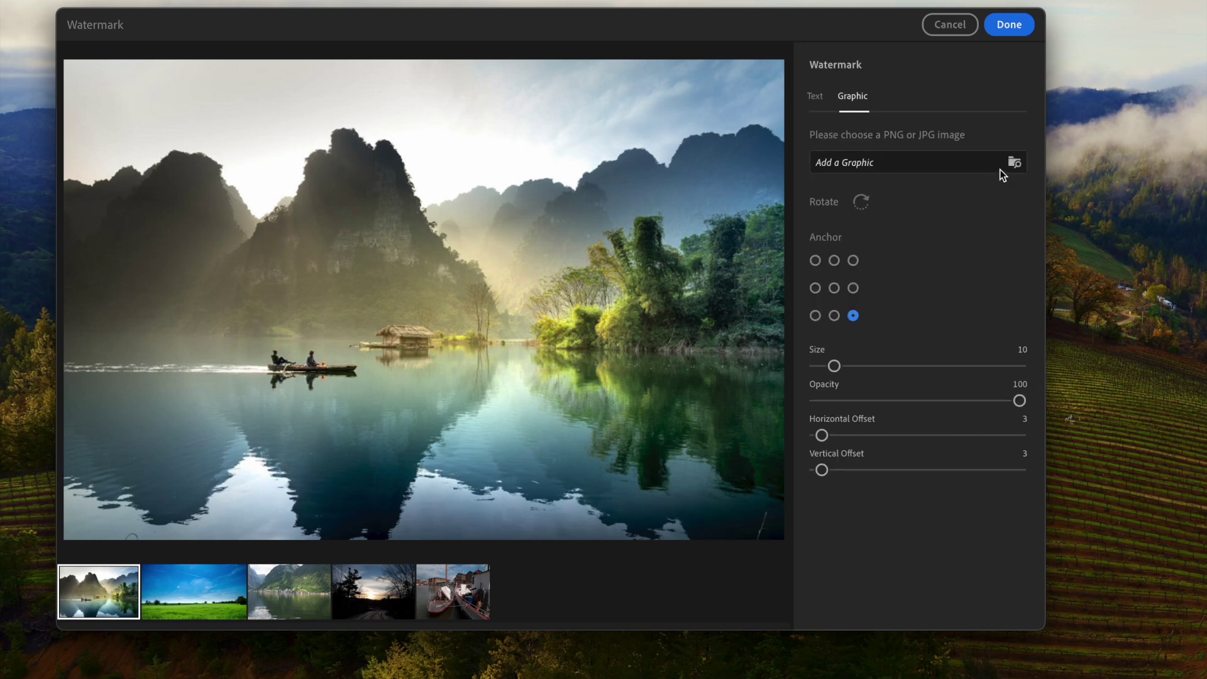
pyautogui.click(1014, 162)
pyautogui.scroll(-5, 727, 189)
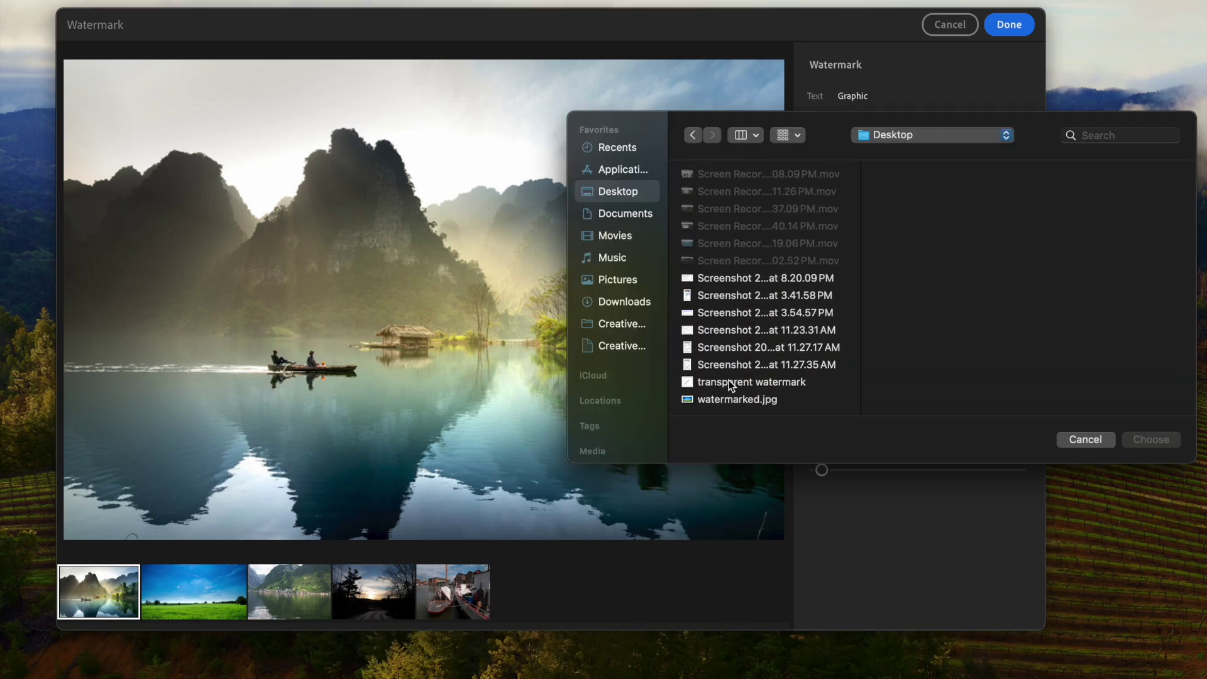
pyautogui.click(729, 382)
pyautogui.click(1145, 439)
pyautogui.moveTo(831, 366); pyautogui.dragTo(889, 373)
pyautogui.click(834, 288)
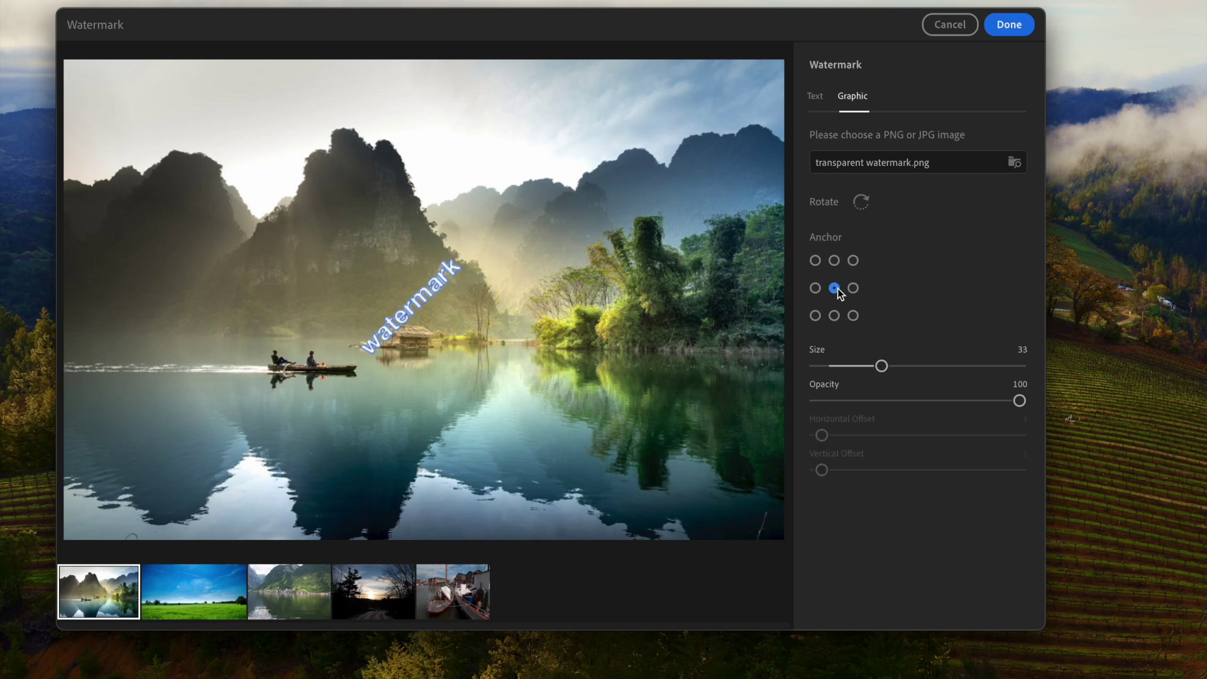
# Step: Preview the watermark on the field, lake, sunset and boat photos, then confirm the settings
pyautogui.click(221, 598)
pyautogui.click(300, 593)
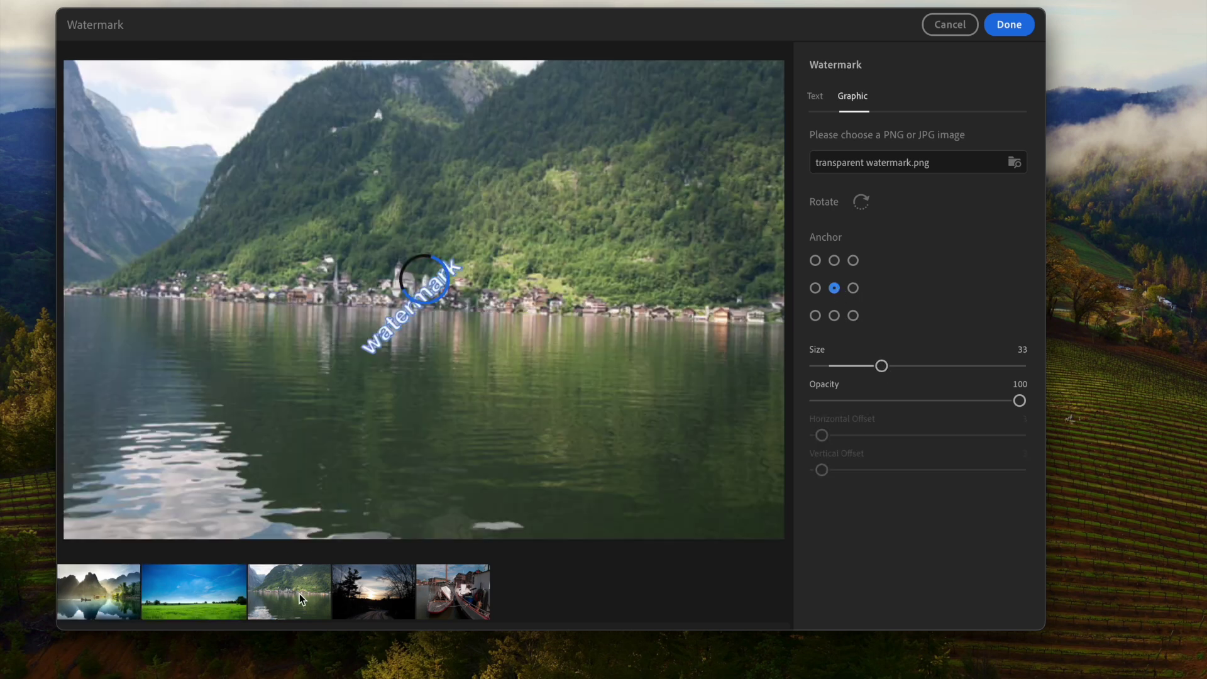
pyautogui.click(390, 590)
pyautogui.click(445, 590)
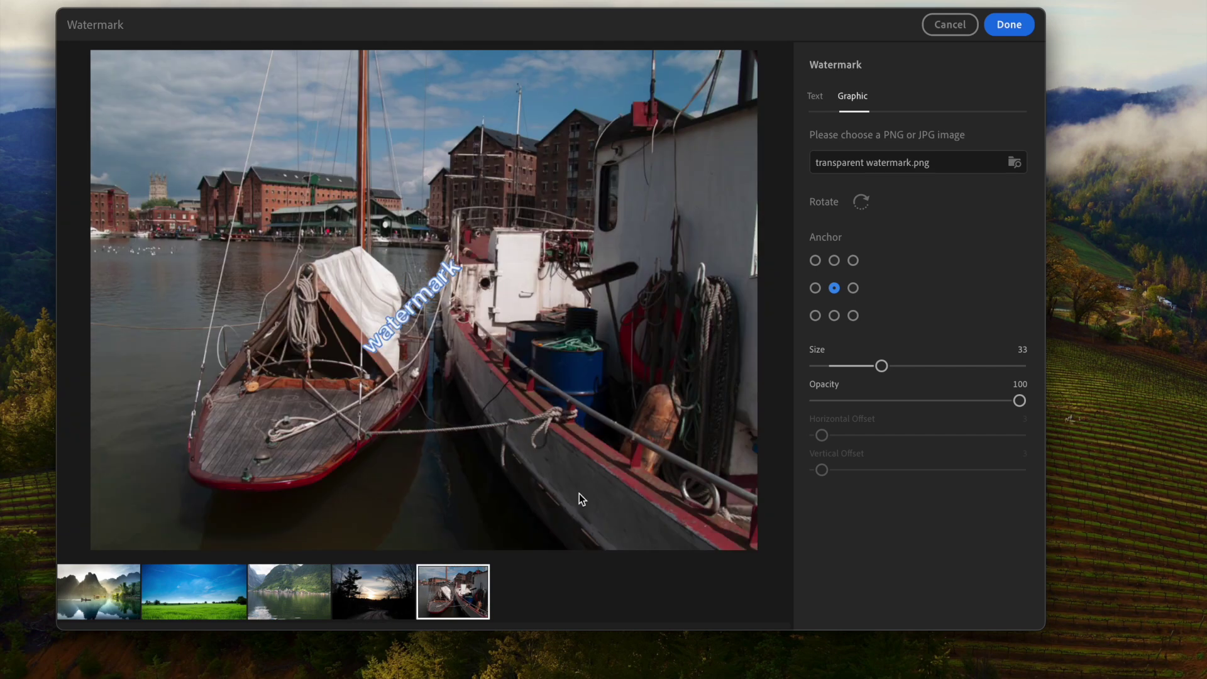
pyautogui.click(1009, 25)
# Step: Export the 5 photos into the save folder and preview the results
pyautogui.click(1008, 25)
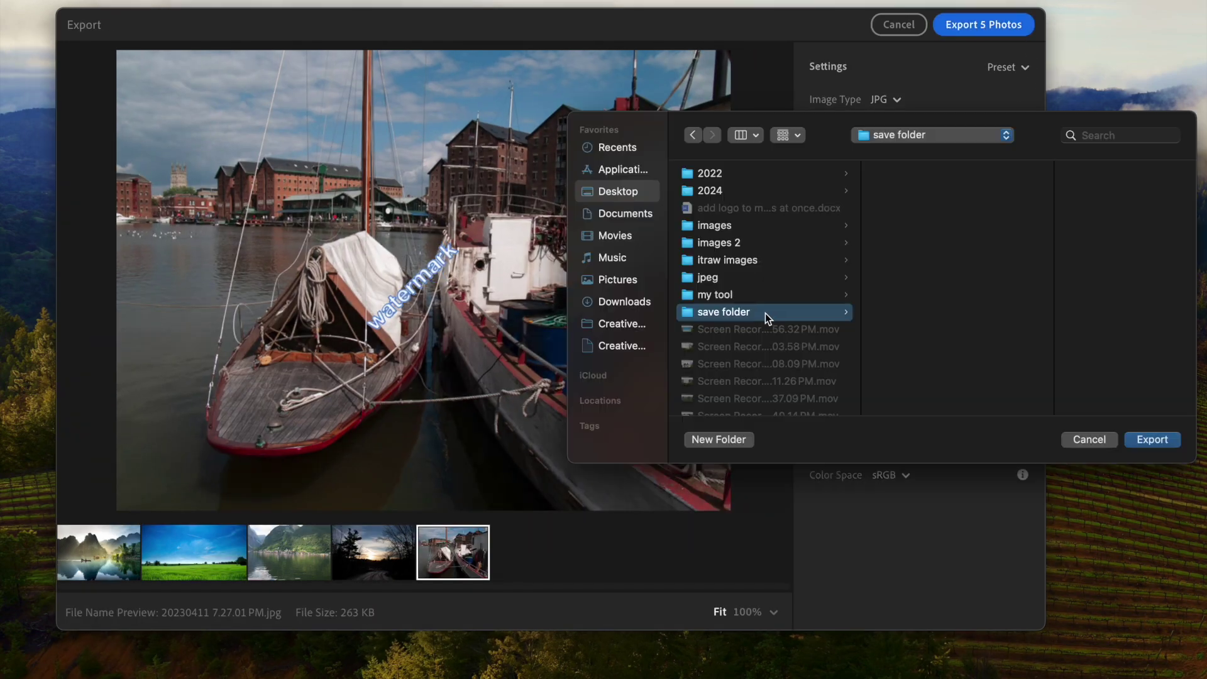
pyautogui.click(1153, 439)
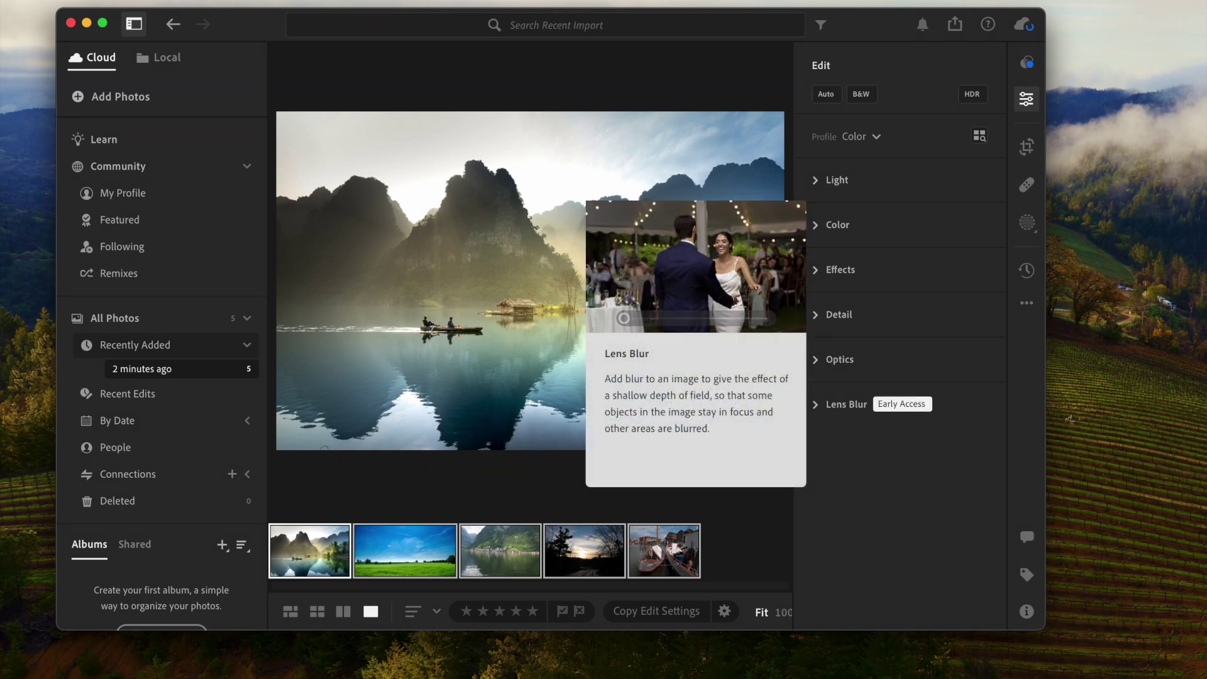
pyautogui.press('Down')
pyautogui.press('Down')
pyautogui.press('Down')
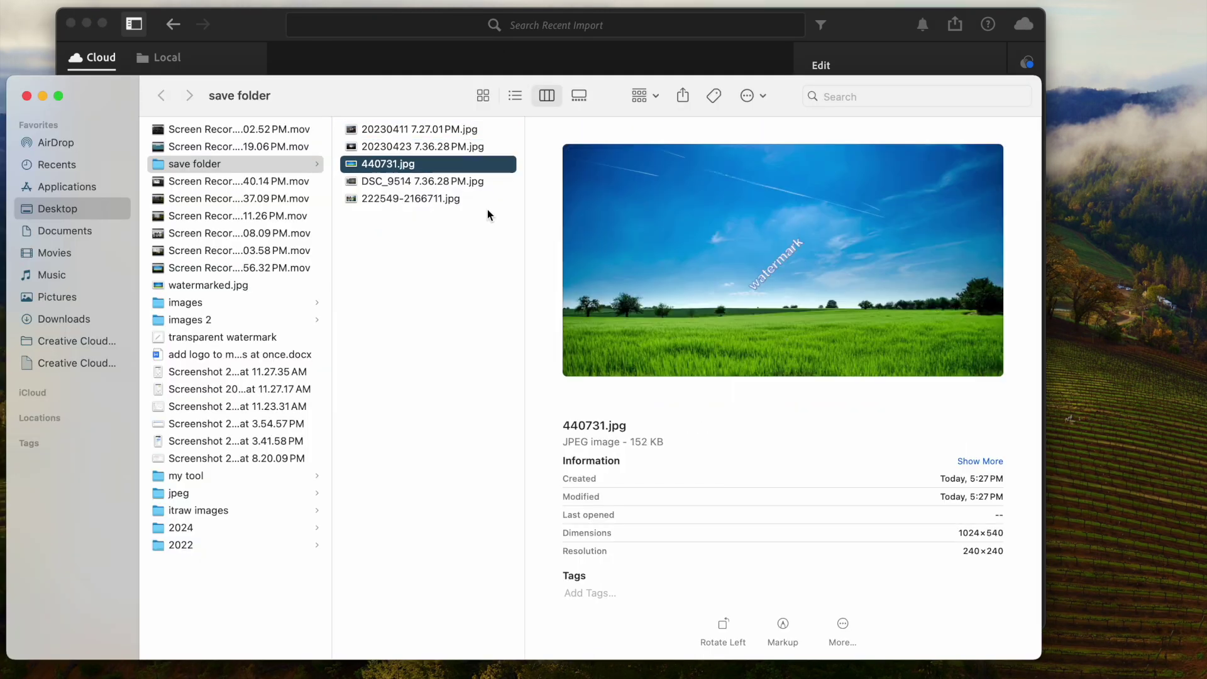